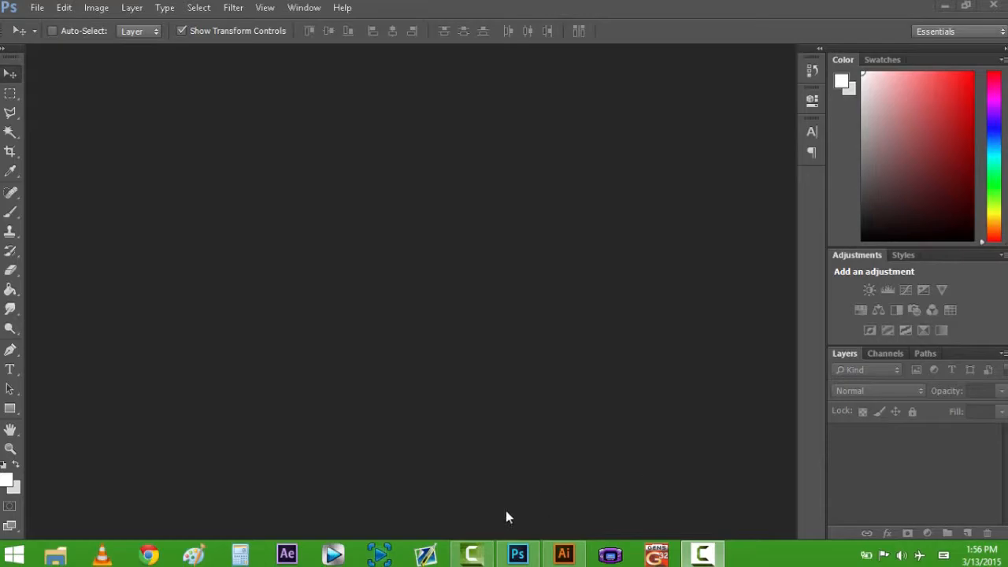
Create a new 800 × 800 pixel document at 72 pixels/inch, RGB Color, 16 bit, with a white background
{"action": "left_click", "coordinate": [35, 10]}
{"action": "left_click", "coordinate": [74, 24]}
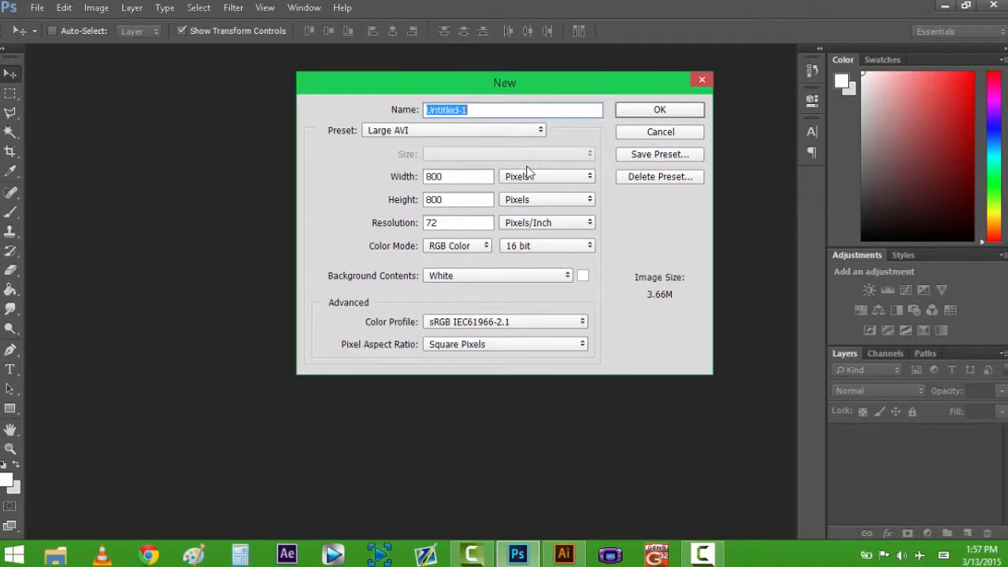
{"action": "left_click", "coordinate": [649, 112]}
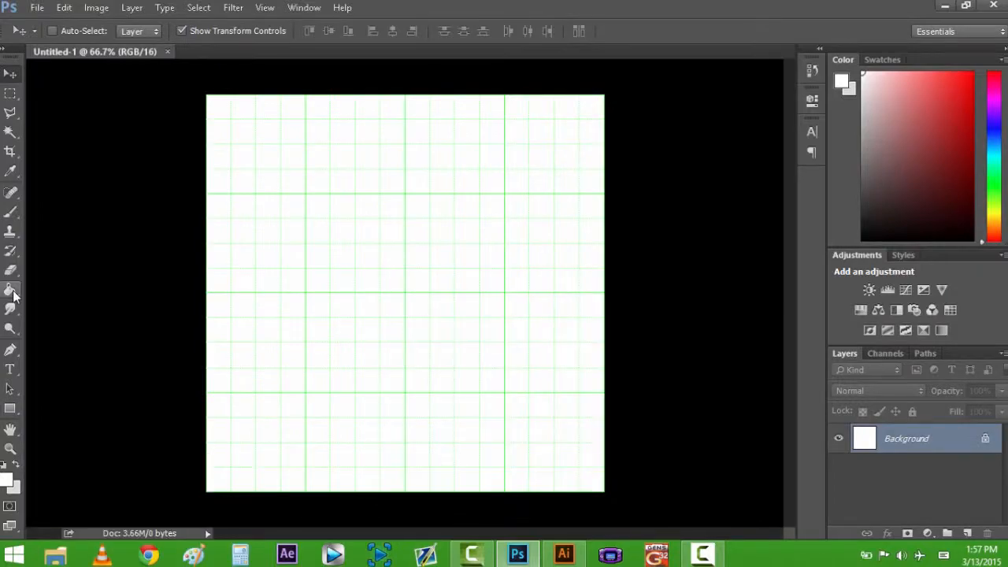
Unlock the Background layer and fill it with black using the Paint Bucket
{"action": "left_click", "coordinate": [10, 290]}
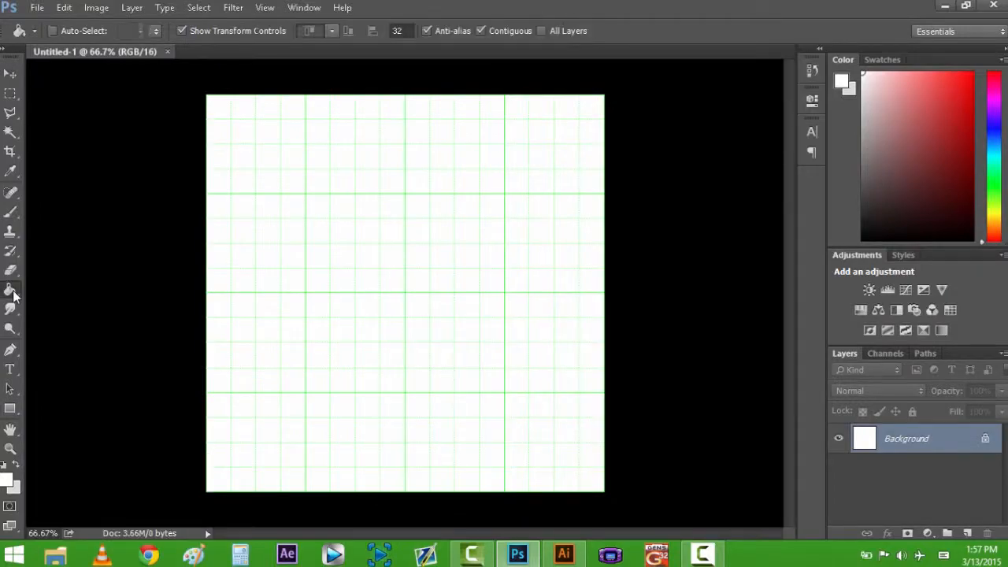
{"action": "key", "text": "d"}
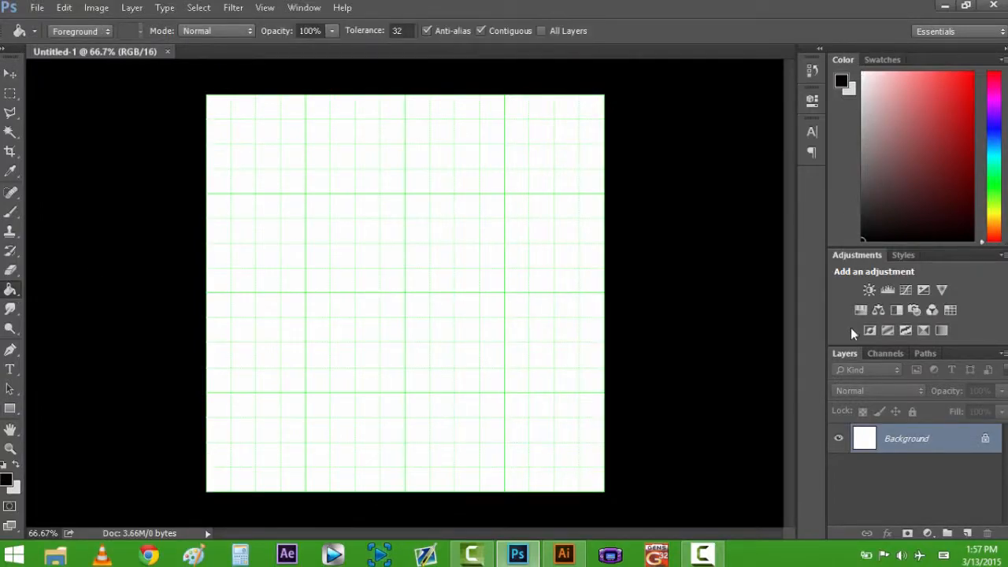
{"action": "left_click", "coordinate": [984, 439]}
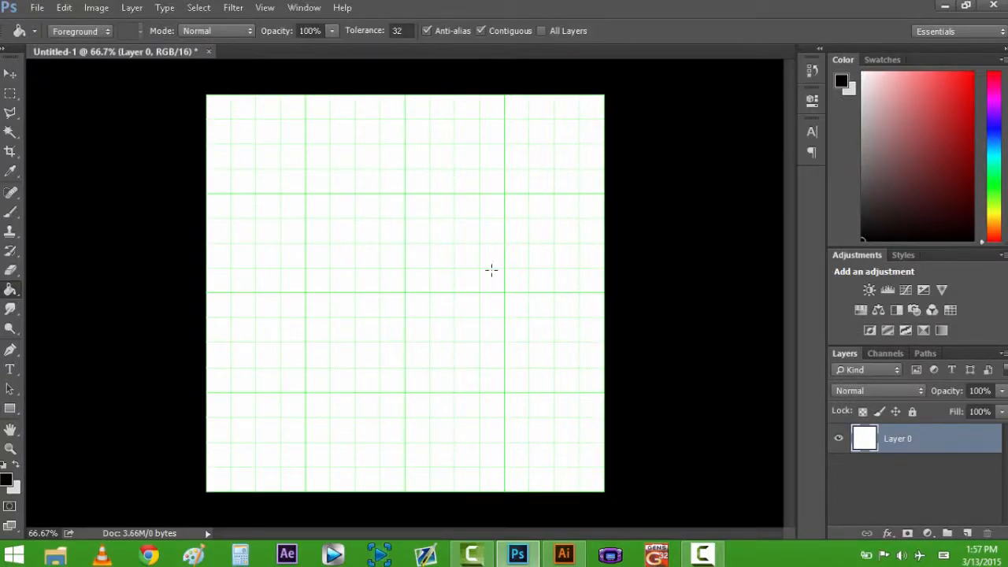
{"action": "left_click", "coordinate": [291, 247]}
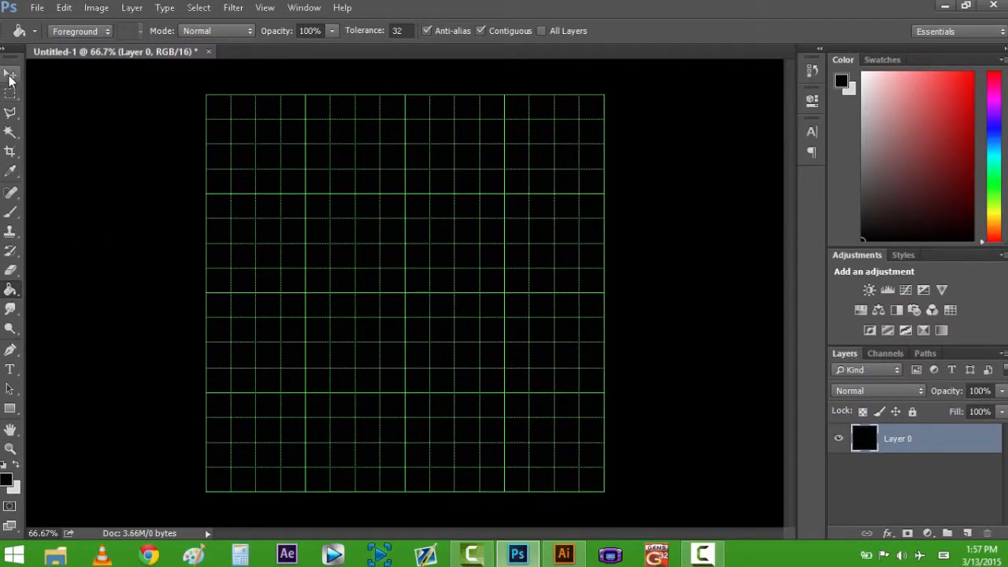
Add a new empty layer above the black layer and set the foreground color to white
{"action": "left_click", "coordinate": [10, 73]}
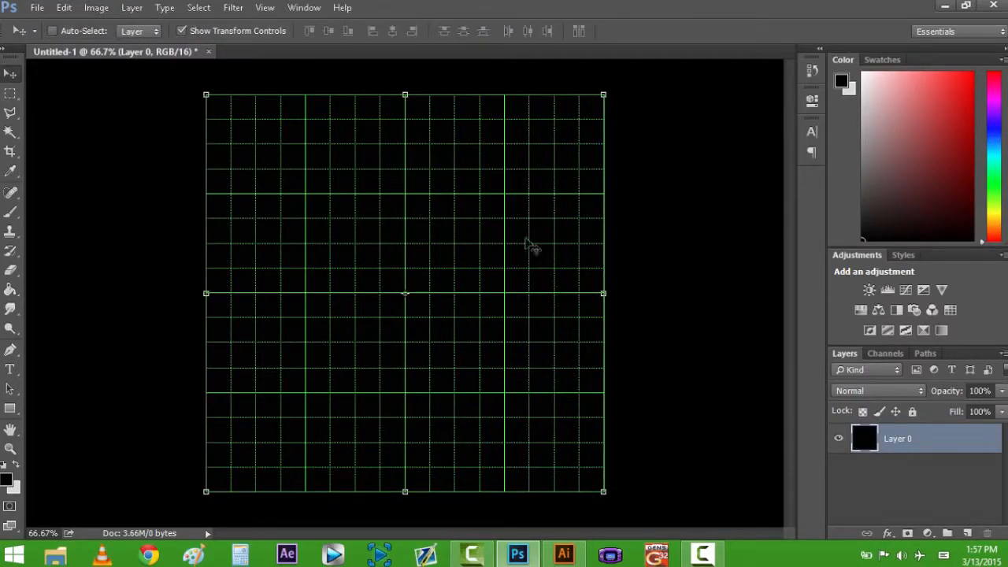
{"action": "left_click", "coordinate": [966, 533]}
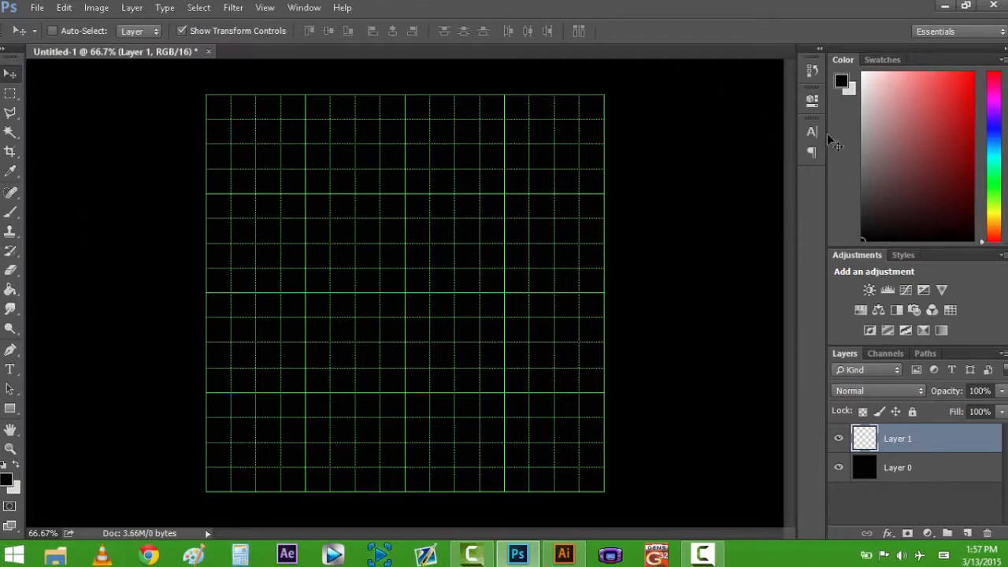
{"action": "left_click_drag", "start_coordinate": [873, 137], "coordinate": [863, 72]}
Choose the SP logo brush preset for the Brush tool and set its size to 700 px
{"action": "left_click", "coordinate": [10, 212]}
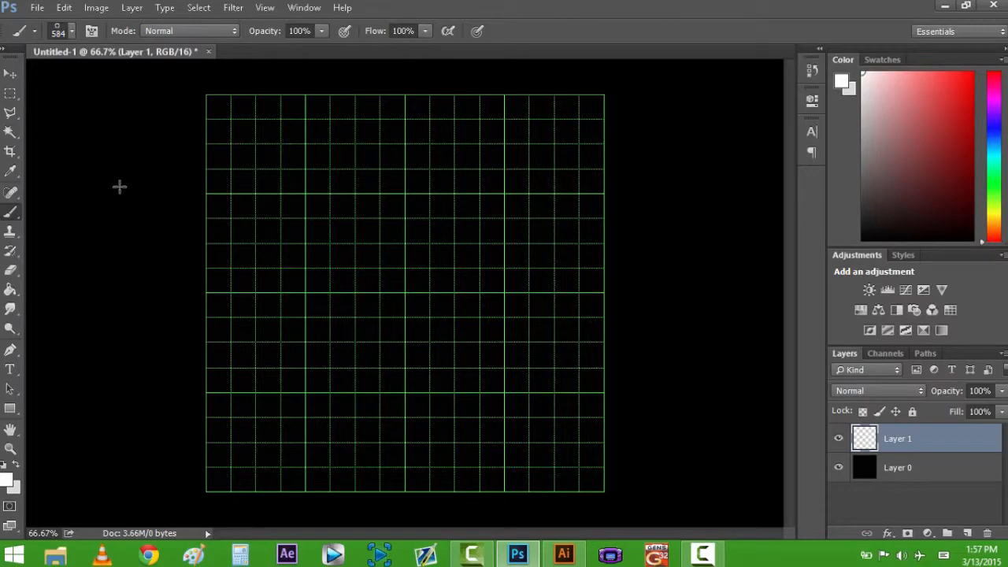
{"action": "left_click", "coordinate": [72, 31]}
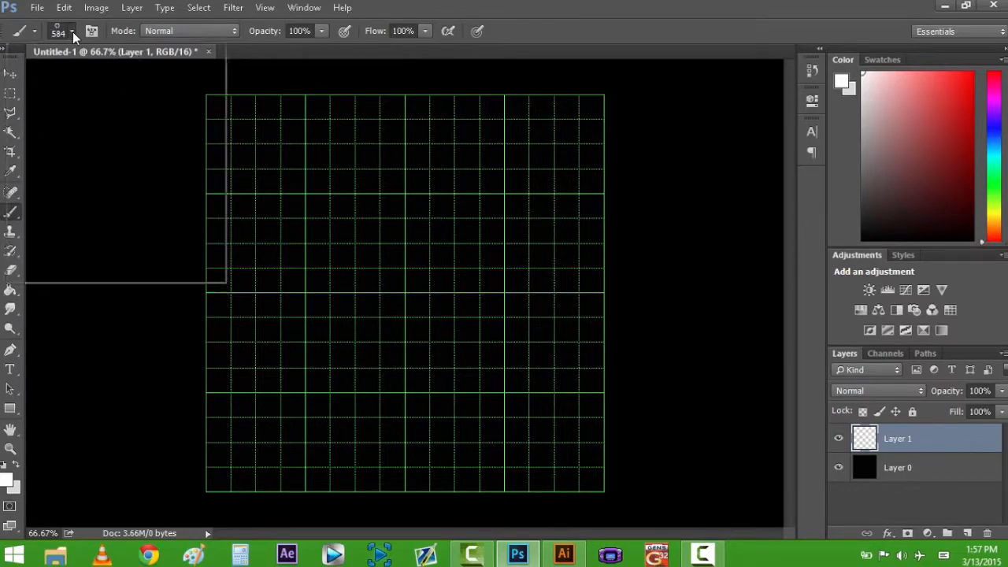
{"action": "scroll", "coordinate": [151, 230], "scroll_direction": "down", "scroll_amount": 1}
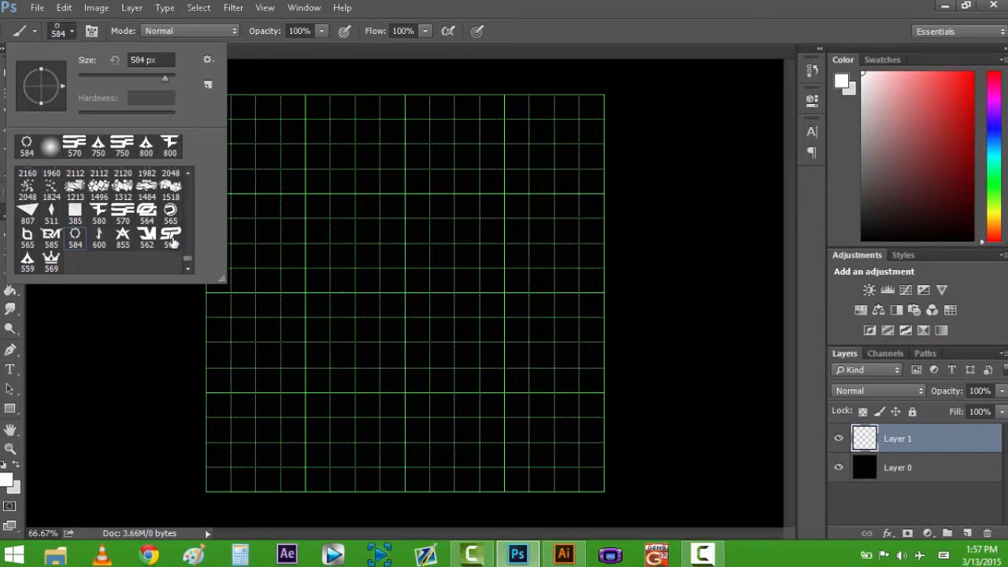
{"action": "left_click", "coordinate": [170, 235]}
{"action": "left_click_drag", "start_coordinate": [144, 61], "coordinate": [112, 70]}
{"action": "type", "text": "700"}
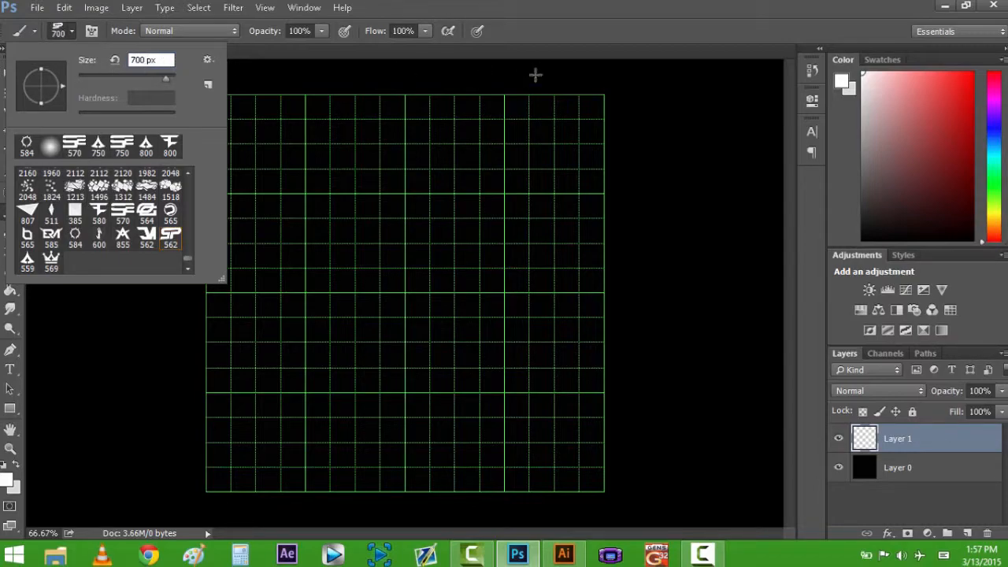
{"action": "key", "text": "Return"}
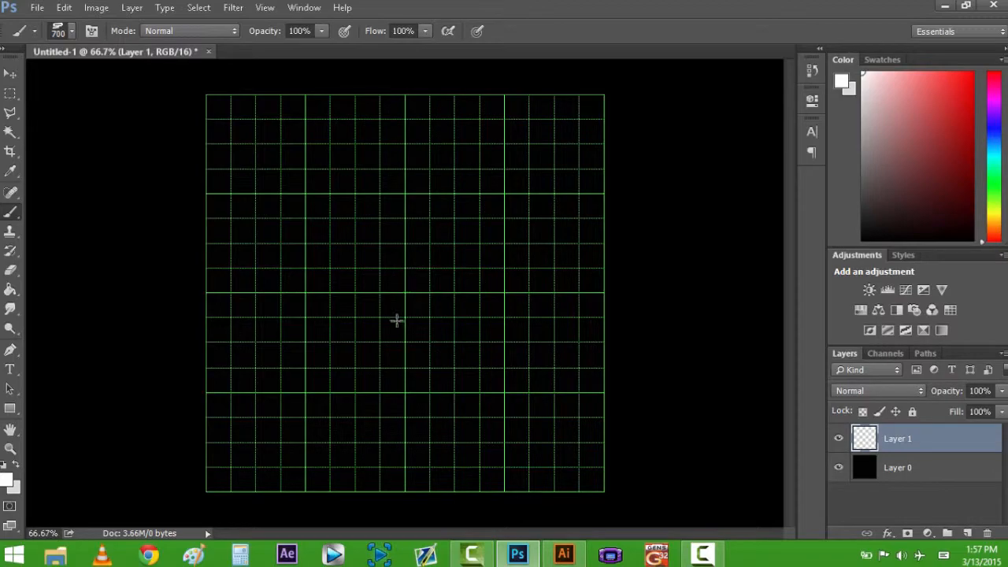
Stamp the white SP logo once at the center of the canvas, where the main grid lines cross
{"action": "scroll", "coordinate": [401, 296], "scroll_direction": "up", "scroll_amount": 5}
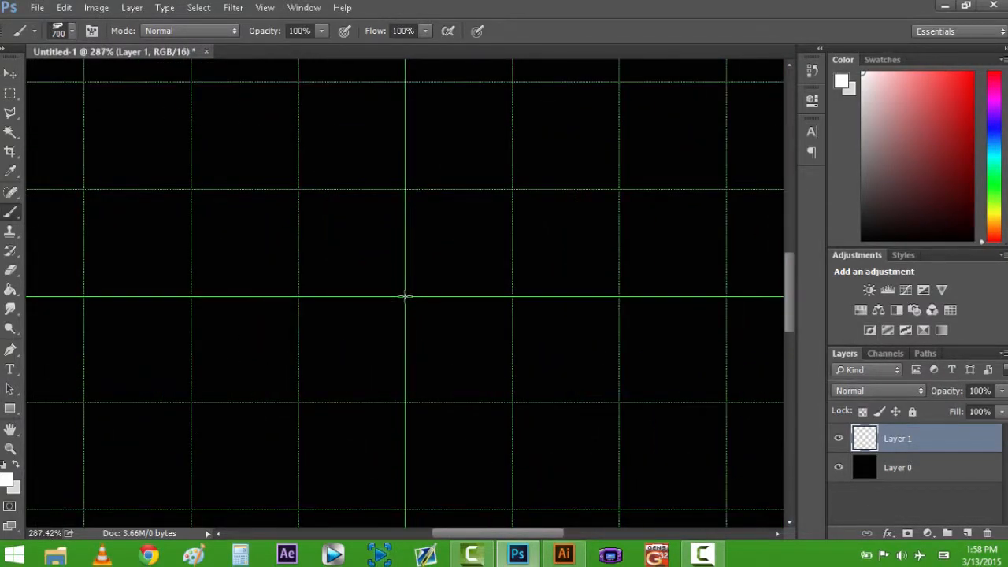
{"action": "scroll", "coordinate": [404, 296], "scroll_direction": "down", "scroll_amount": 6}
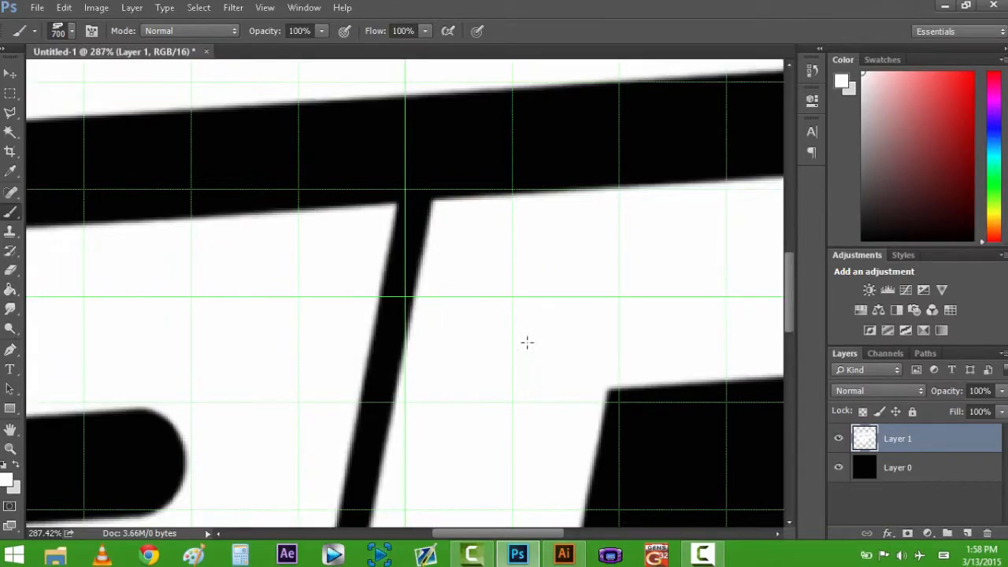
{"action": "scroll", "coordinate": [340, 289], "scroll_direction": "down", "scroll_amount": 1}
Merge the logo layer and the black layer into a single layer
{"action": "key", "text": "v"}
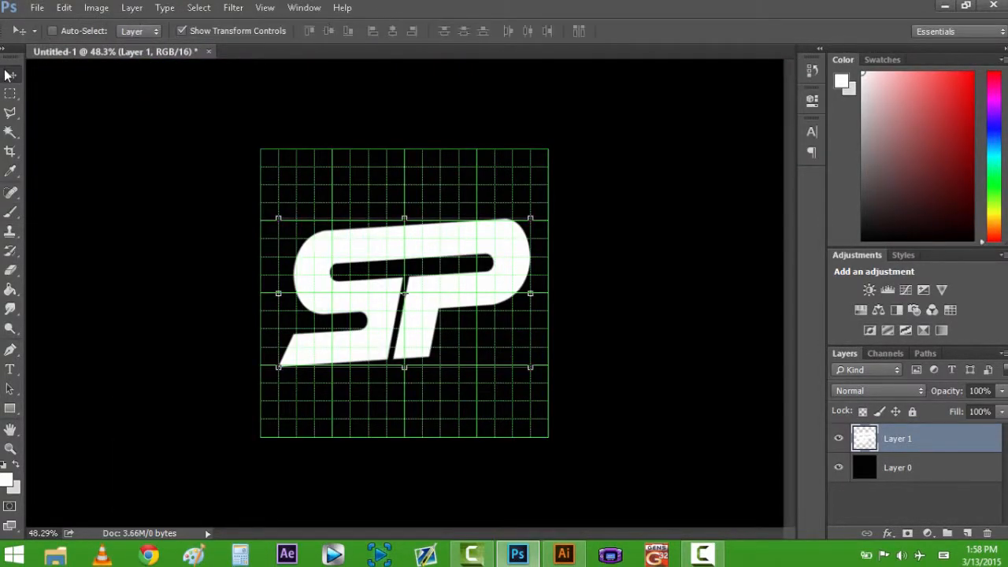
{"action": "left_click", "coordinate": [922, 470], "text": "shift"}
{"action": "right_click", "coordinate": [923, 470]}
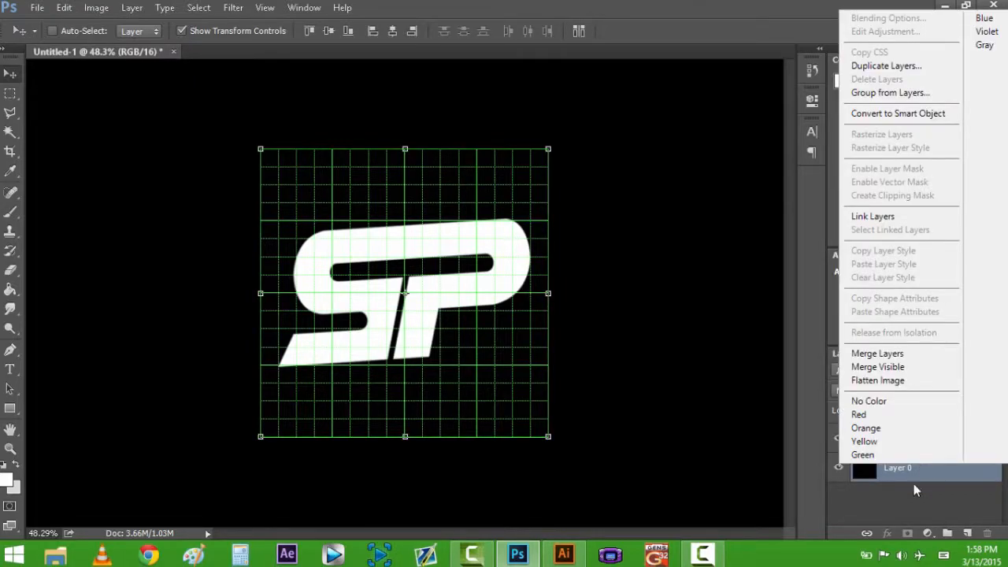
{"action": "left_click", "coordinate": [897, 356]}
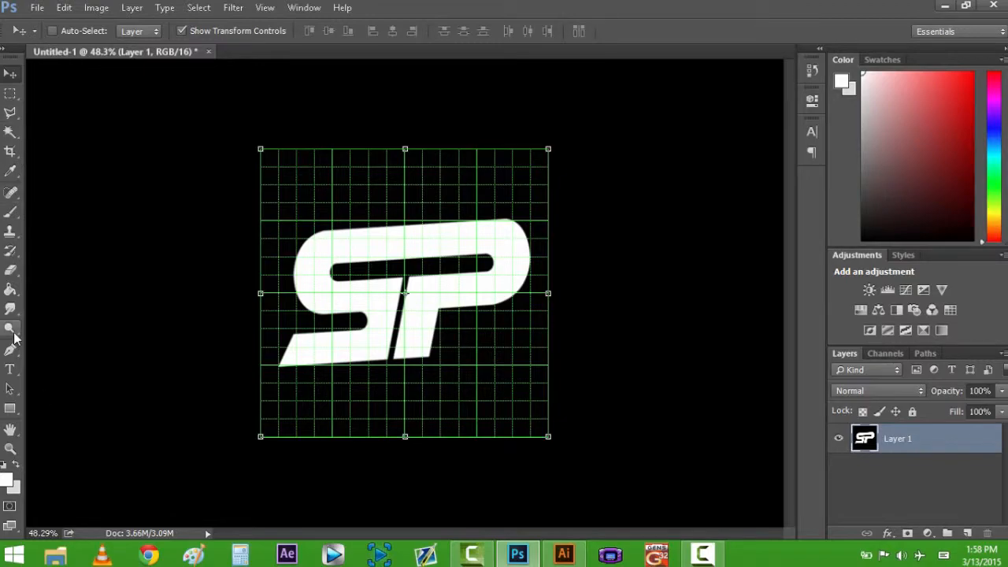
Switch to the Pen tool and turn off the display of Extras to hide the grid
{"action": "left_click", "coordinate": [11, 352]}
{"action": "scroll", "coordinate": [338, 292], "scroll_direction": "up", "scroll_amount": 5}
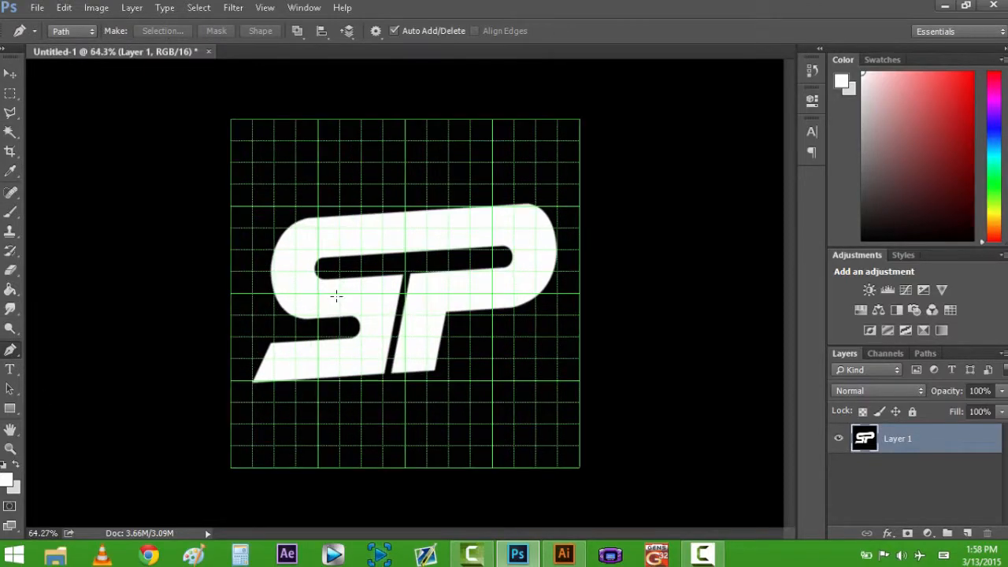
{"action": "left_click", "coordinate": [266, 10]}
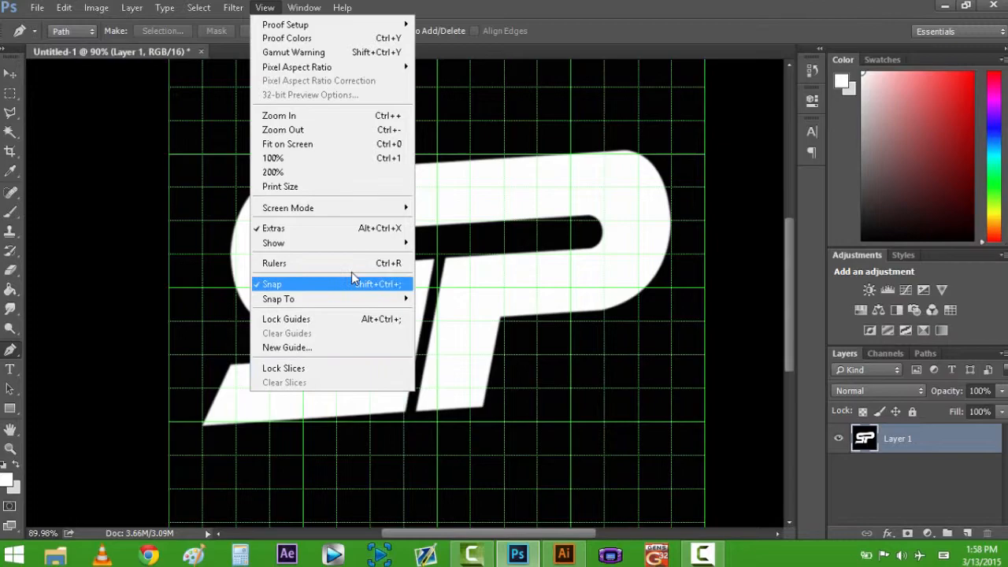
{"action": "left_click", "coordinate": [341, 229]}
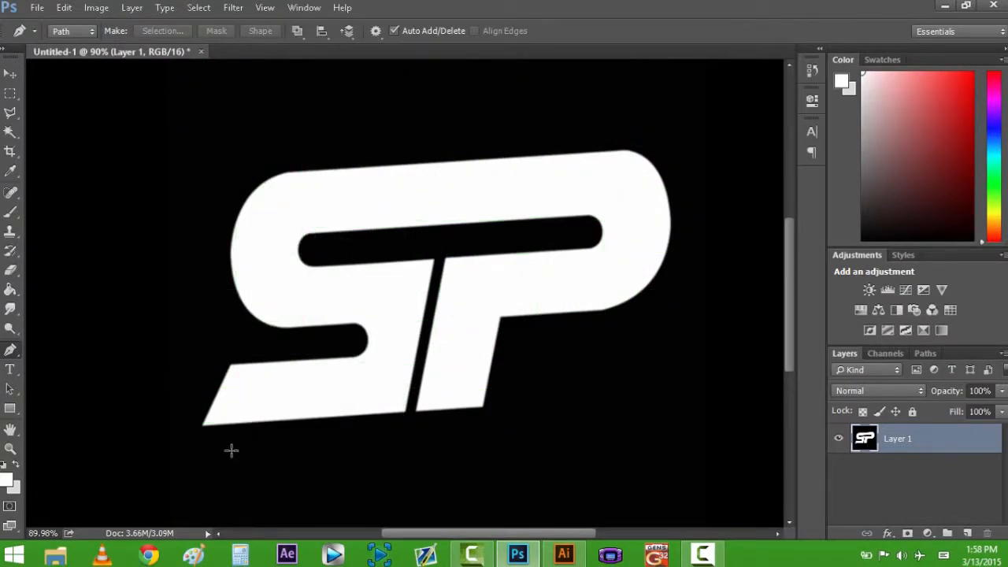
Start a path at the S's lower-left tip and place straight anchor points through its lower notch to its outer left curve
{"action": "scroll", "coordinate": [204, 426], "scroll_direction": "up", "scroll_amount": 5}
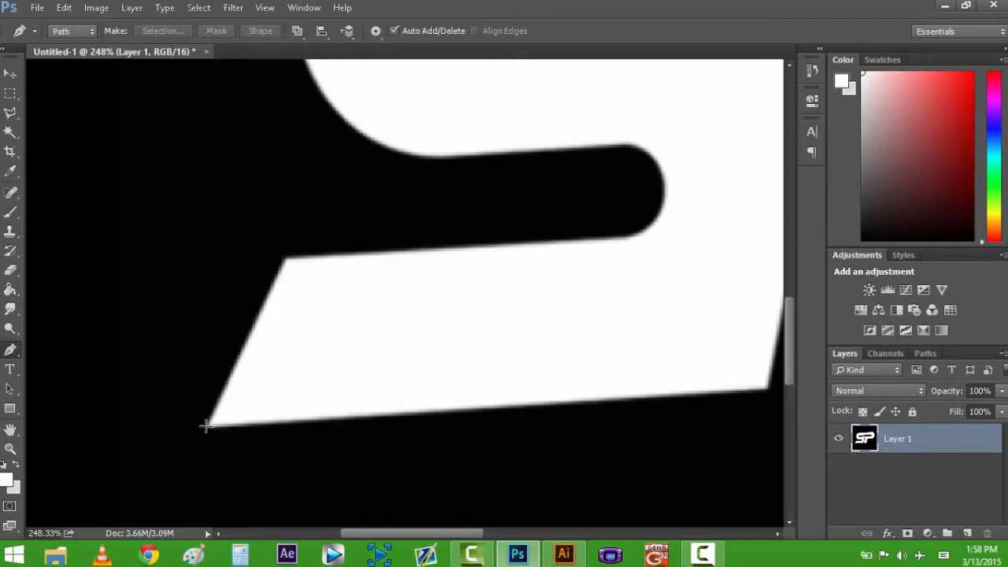
{"action": "left_click", "coordinate": [206, 426]}
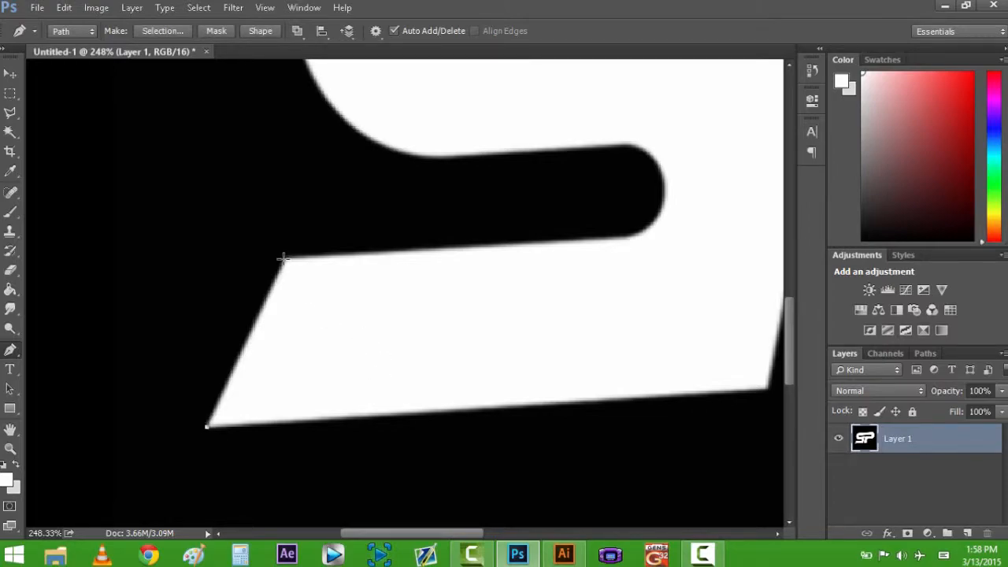
{"action": "left_click", "coordinate": [285, 257]}
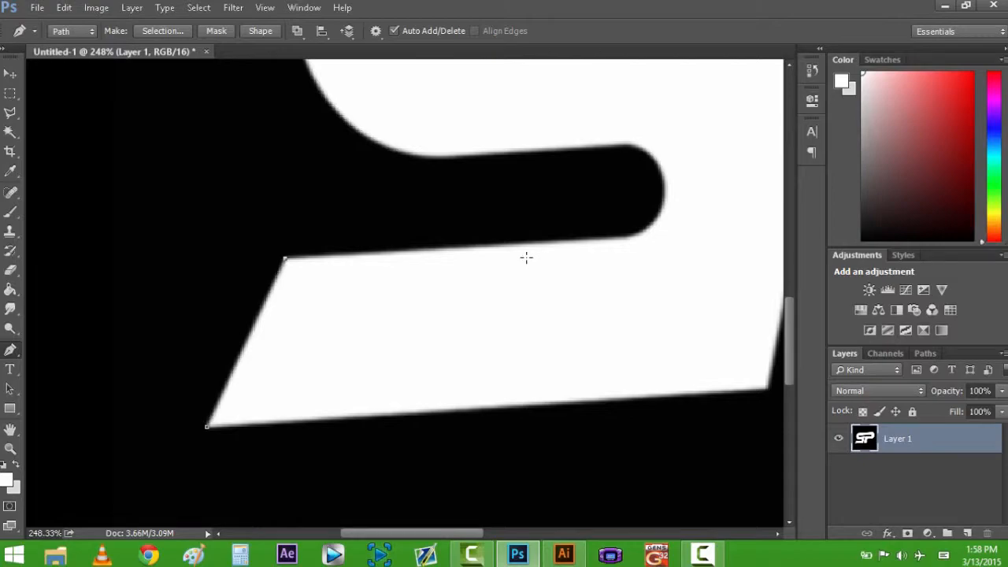
{"action": "left_click", "coordinate": [664, 192]}
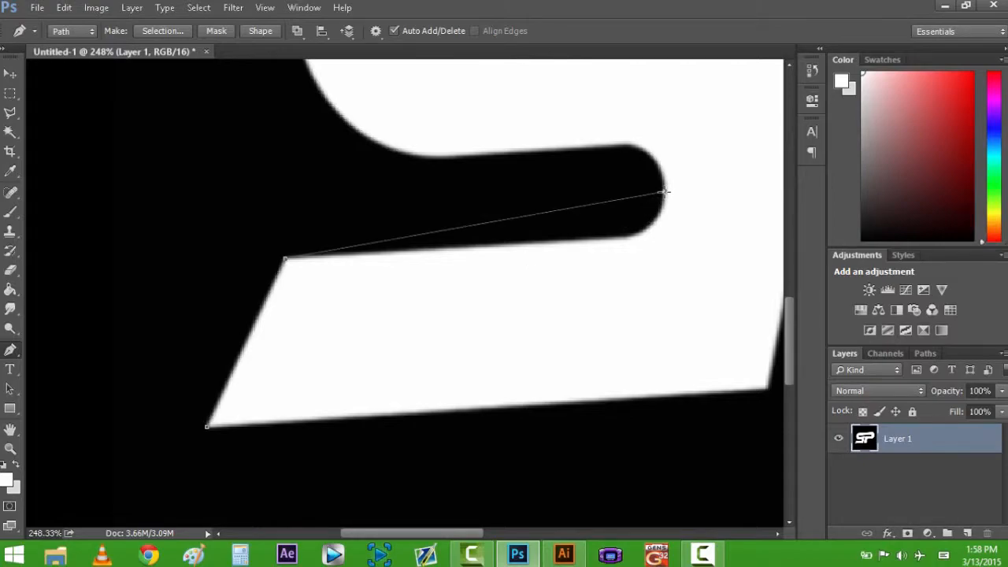
{"action": "left_click", "coordinate": [419, 156]}
{"action": "scroll", "coordinate": [386, 215], "scroll_direction": "down", "scroll_amount": 4}
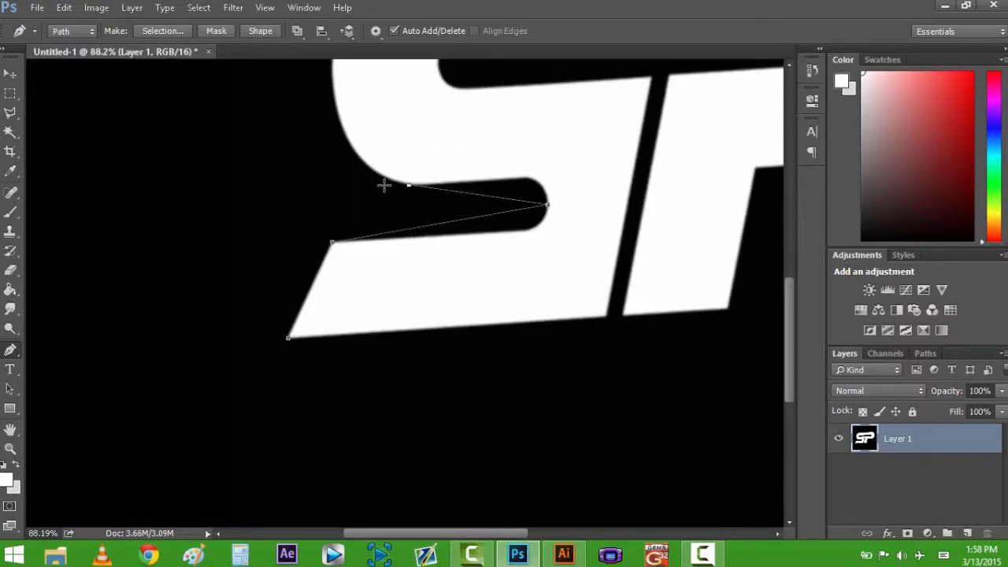
{"action": "left_click", "coordinate": [353, 115]}
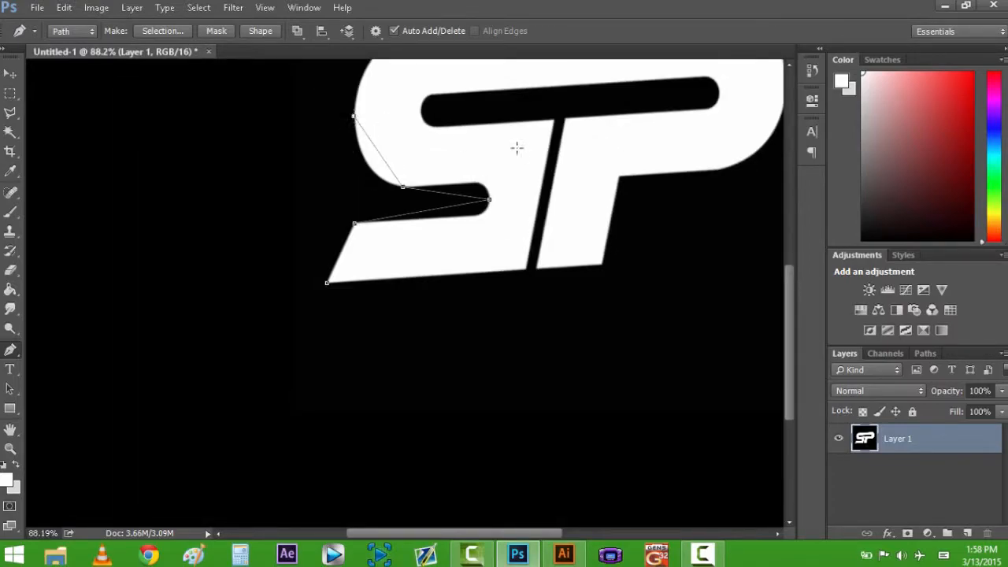
Continue the path along the logo's top edge and around the P's outer curve with straight segments
{"action": "scroll", "coordinate": [391, 108], "scroll_direction": "down", "scroll_amount": 3}
{"action": "scroll", "coordinate": [323, 244], "scroll_direction": "up", "scroll_amount": 3}
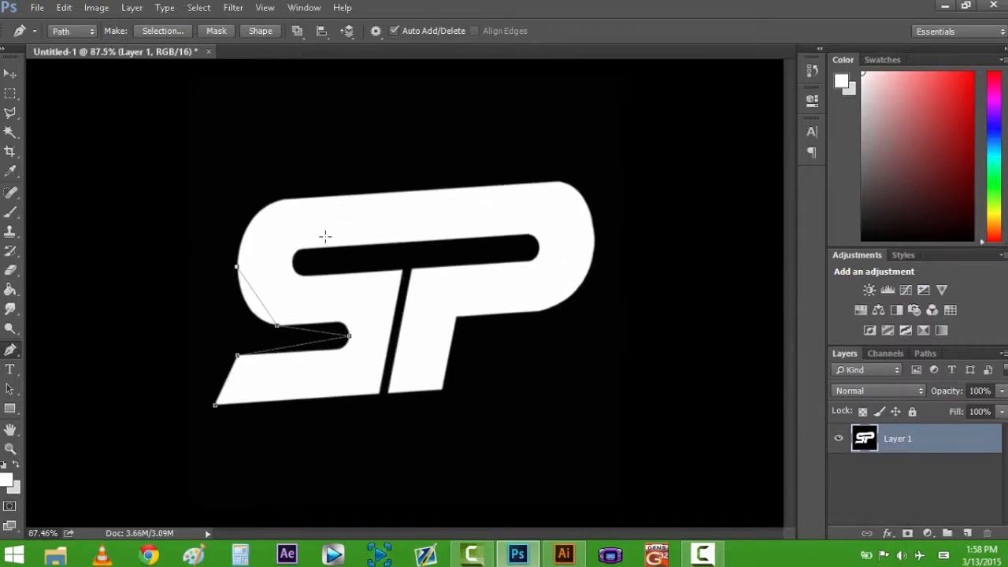
{"action": "left_click", "coordinate": [277, 191]}
{"action": "left_click", "coordinate": [602, 170]}
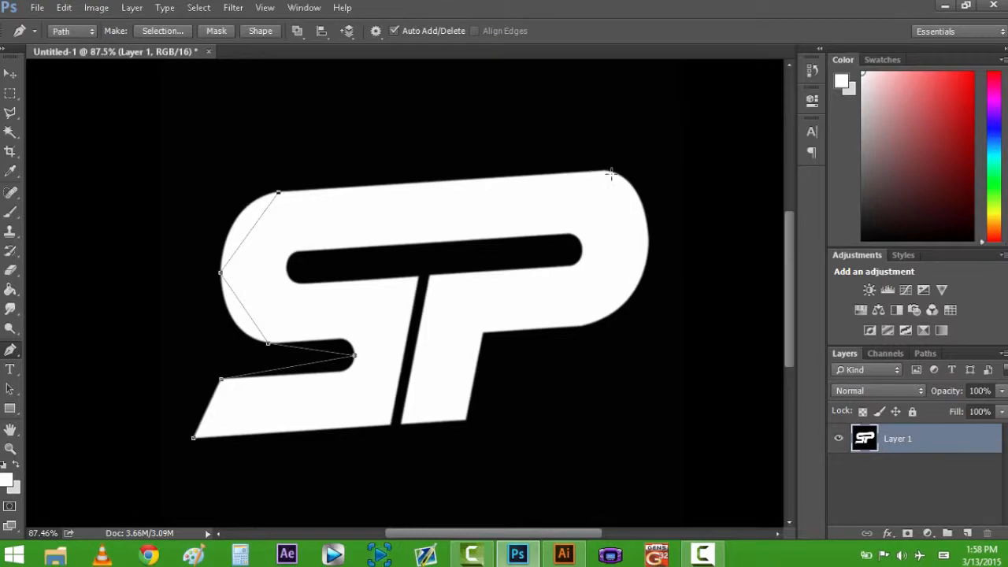
{"action": "left_click", "coordinate": [649, 239]}
{"action": "left_click", "coordinate": [580, 326]}
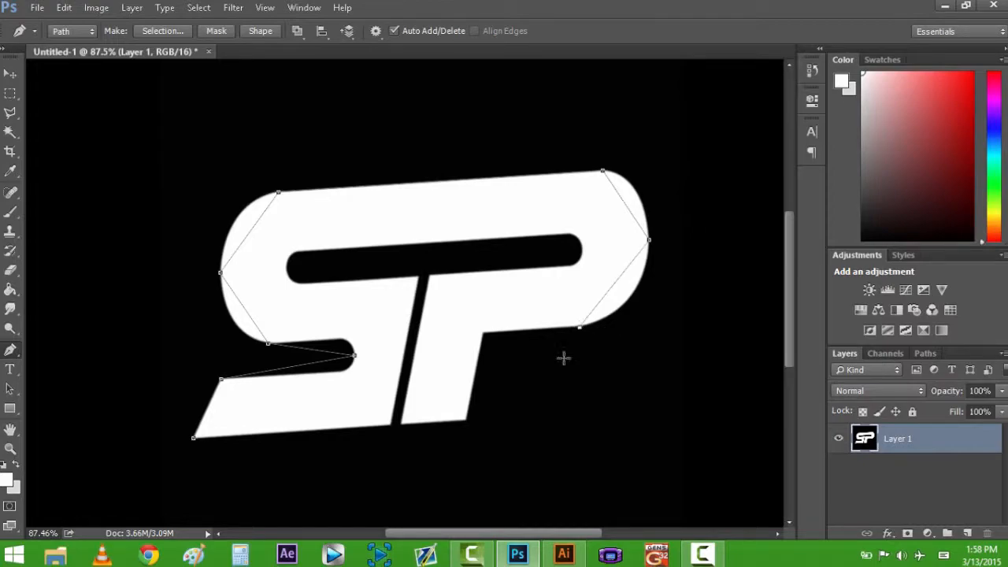
Trace the P's stem with corner anchor points, ending where the diagonal gap meets the inner slot
{"action": "left_click", "coordinate": [482, 331]}
{"action": "left_click", "coordinate": [466, 421]}
{"action": "left_click", "coordinate": [401, 423]}
{"action": "left_click", "coordinate": [429, 275]}
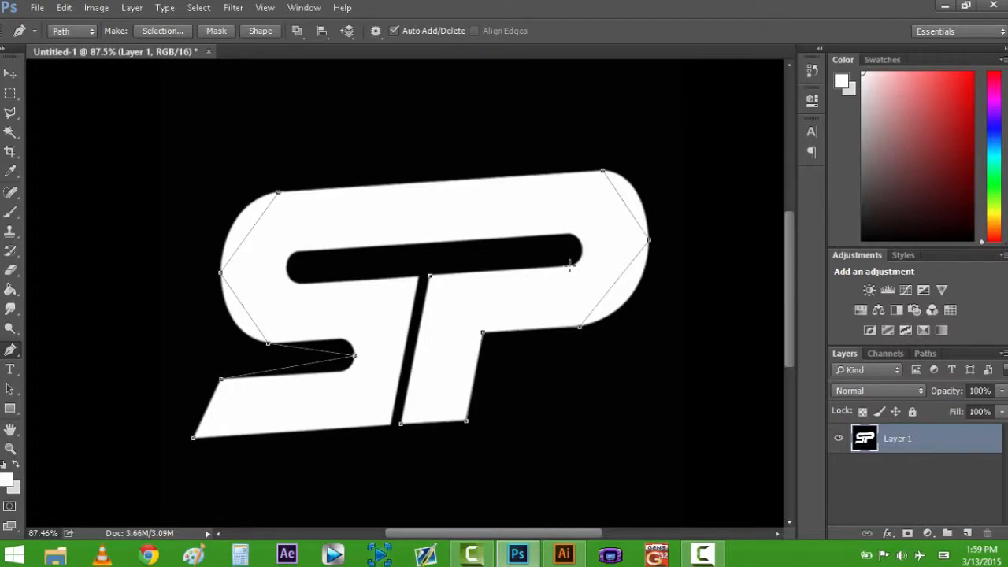
Trace the long inner slot and the S's right edge with straight segments, closing the path at the starting point
{"action": "left_click", "coordinate": [570, 266]}
{"action": "left_click", "coordinate": [568, 233]}
{"action": "left_click", "coordinate": [295, 251]}
{"action": "left_click", "coordinate": [298, 283]}
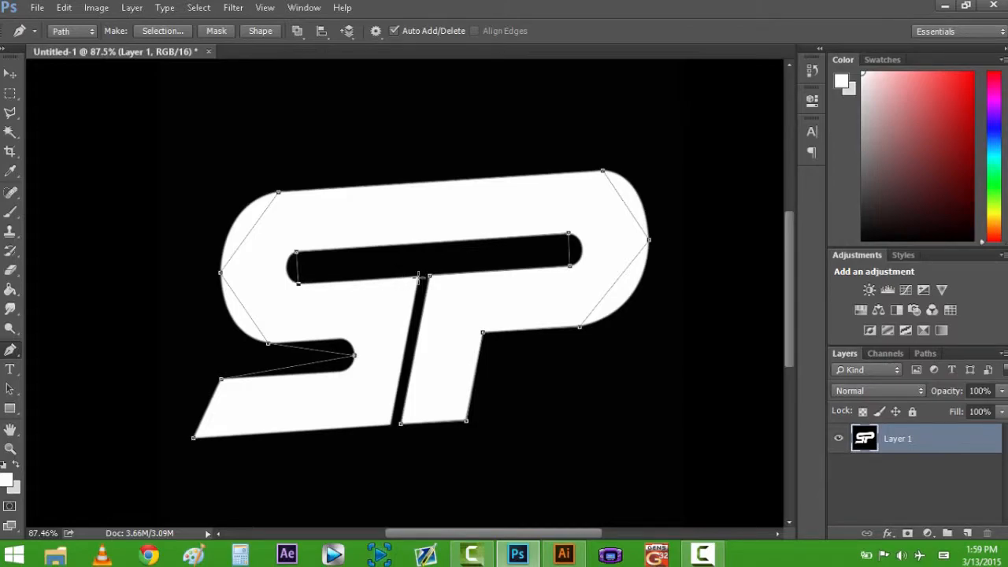
{"action": "left_click", "coordinate": [417, 276]}
{"action": "left_click", "coordinate": [388, 423]}
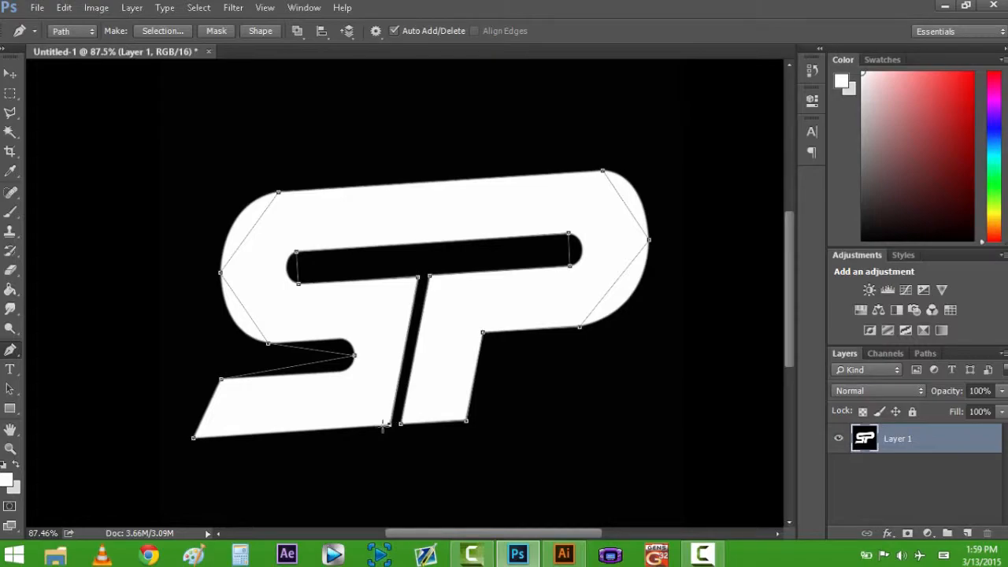
{"action": "left_click", "coordinate": [195, 440]}
Add an anchor point to the path across the S's lower notch and fit it to the notch's bottom edge, aligning its handle
{"action": "scroll", "coordinate": [195, 442], "scroll_direction": "up", "scroll_amount": 4}
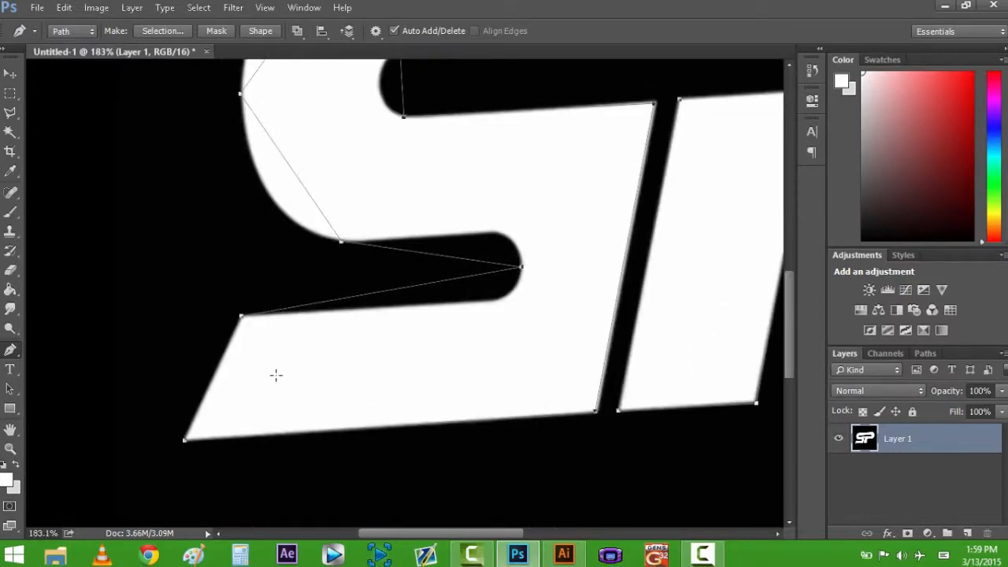
{"action": "left_click", "coordinate": [452, 281]}
{"action": "left_click_drag", "start_coordinate": [452, 280], "coordinate": [488, 305]}
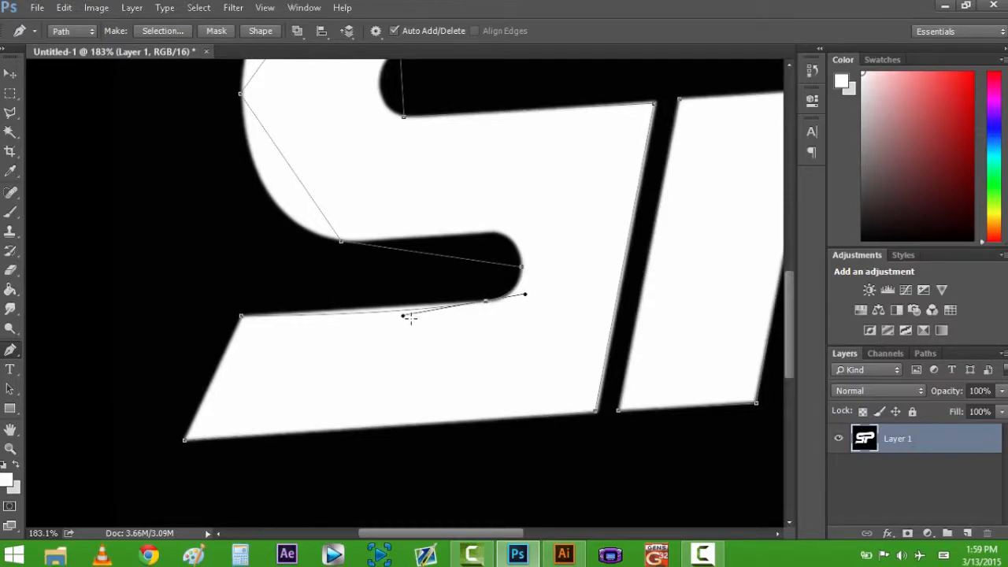
{"action": "left_click_drag", "start_coordinate": [403, 314], "coordinate": [403, 309]}
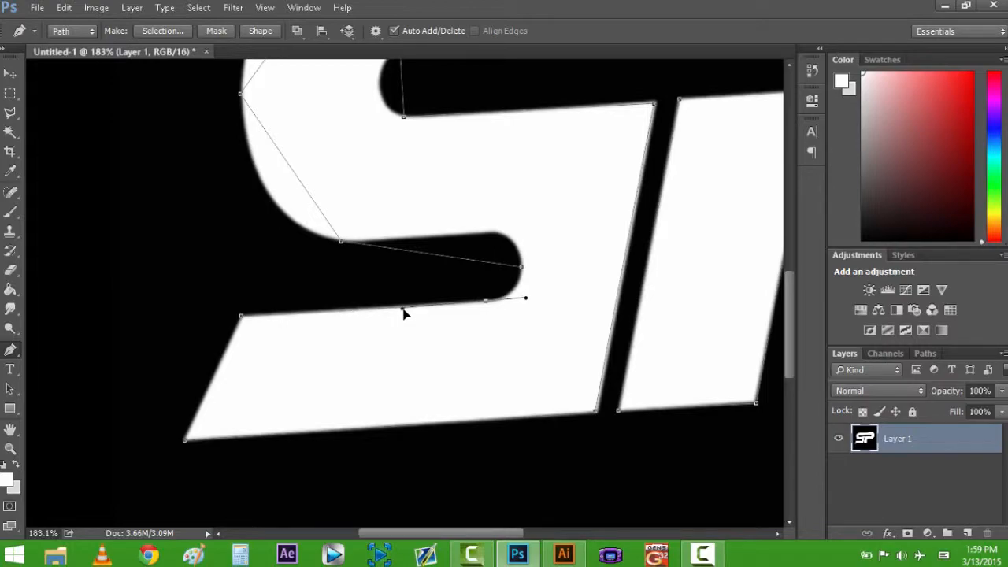
Add an anchor point where the notch's upper edge meets its rounded end and adjust its handles to follow both edges
{"action": "scroll", "coordinate": [551, 260], "scroll_direction": "up", "scroll_amount": 4}
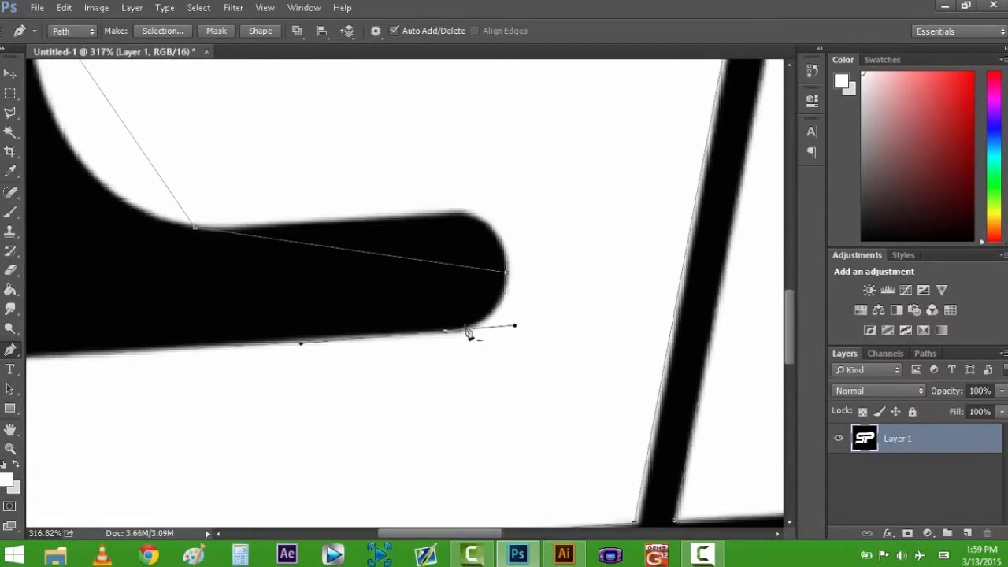
{"action": "left_click", "coordinate": [386, 258]}
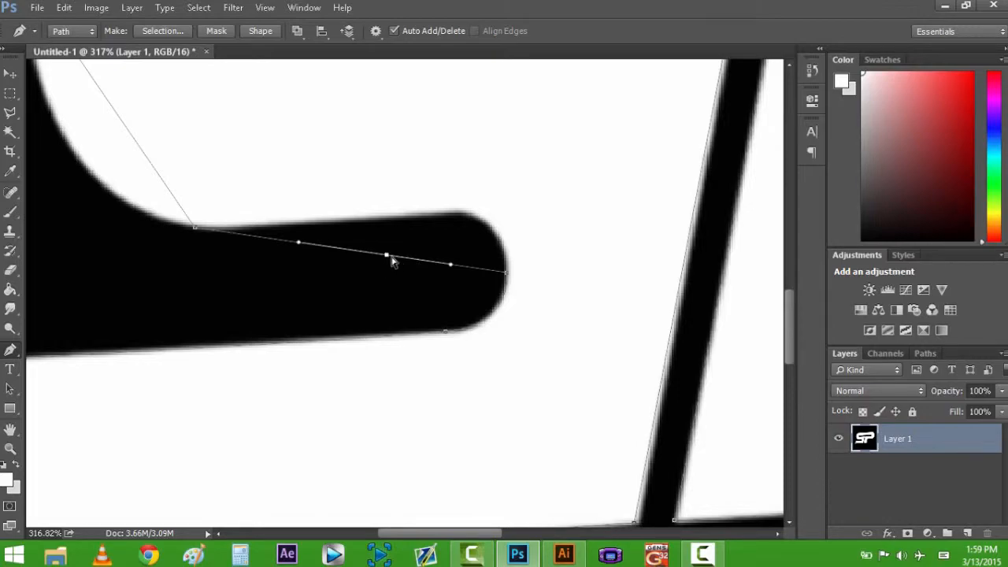
{"action": "left_click_drag", "start_coordinate": [390, 252], "coordinate": [455, 215]}
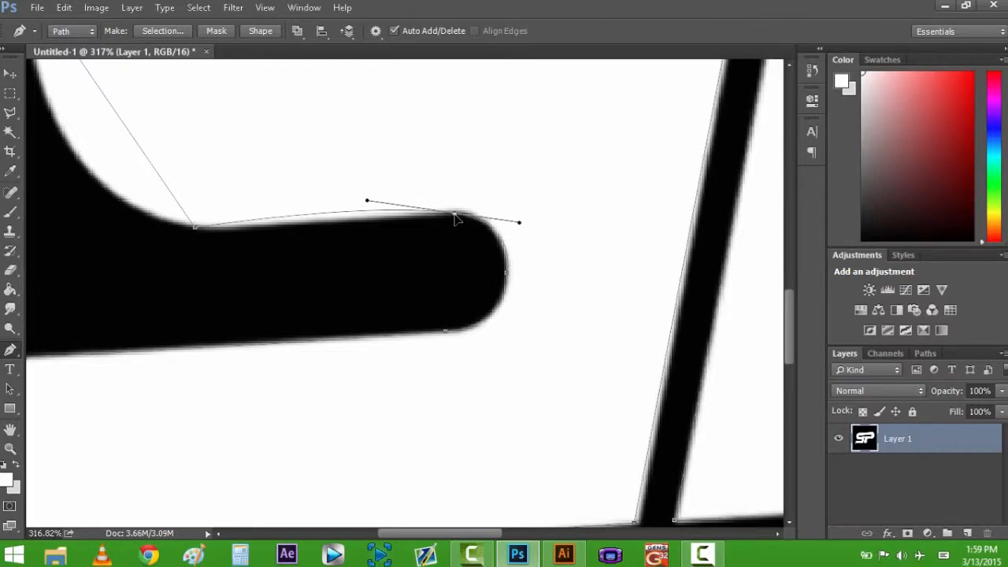
{"action": "left_click_drag", "start_coordinate": [367, 202], "coordinate": [369, 214]}
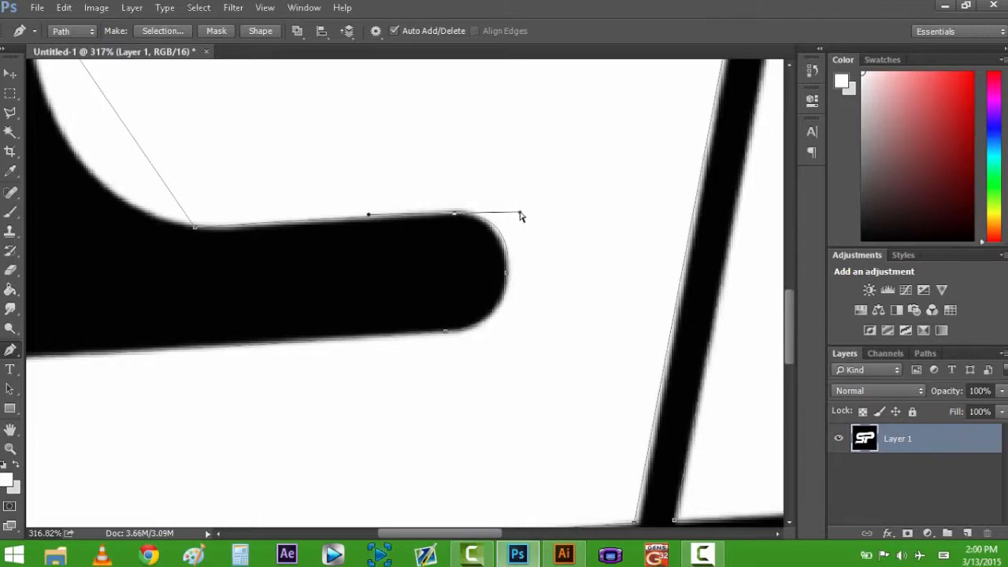
{"action": "left_click_drag", "start_coordinate": [519, 215], "coordinate": [511, 216]}
Bend the path around the S's lower-left outer curve with an added anchor point and refine its lower handle
{"action": "scroll", "coordinate": [171, 110], "scroll_direction": "down", "scroll_amount": 5}
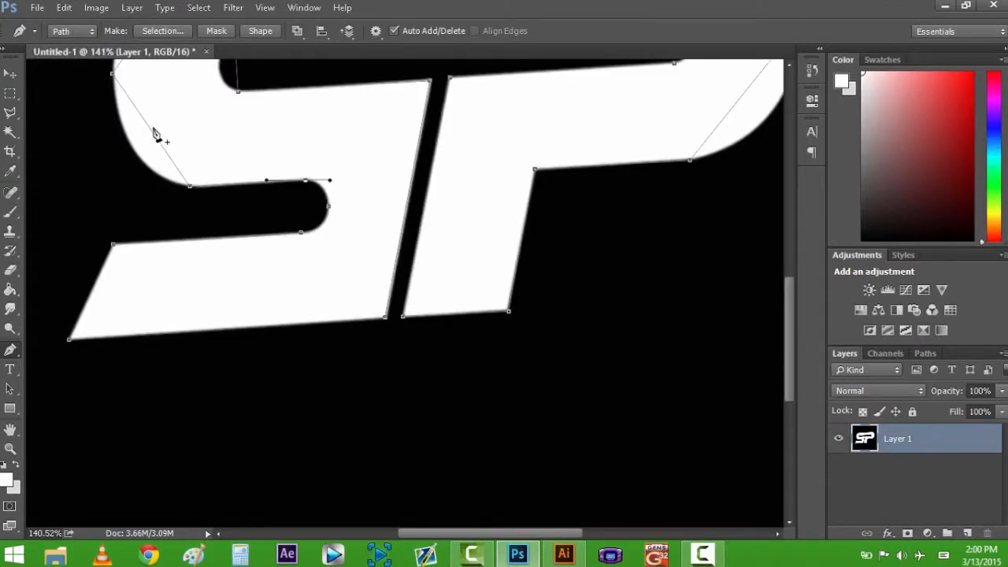
{"action": "left_click", "coordinate": [152, 130]}
{"action": "left_click_drag", "start_coordinate": [153, 132], "coordinate": [135, 152]}
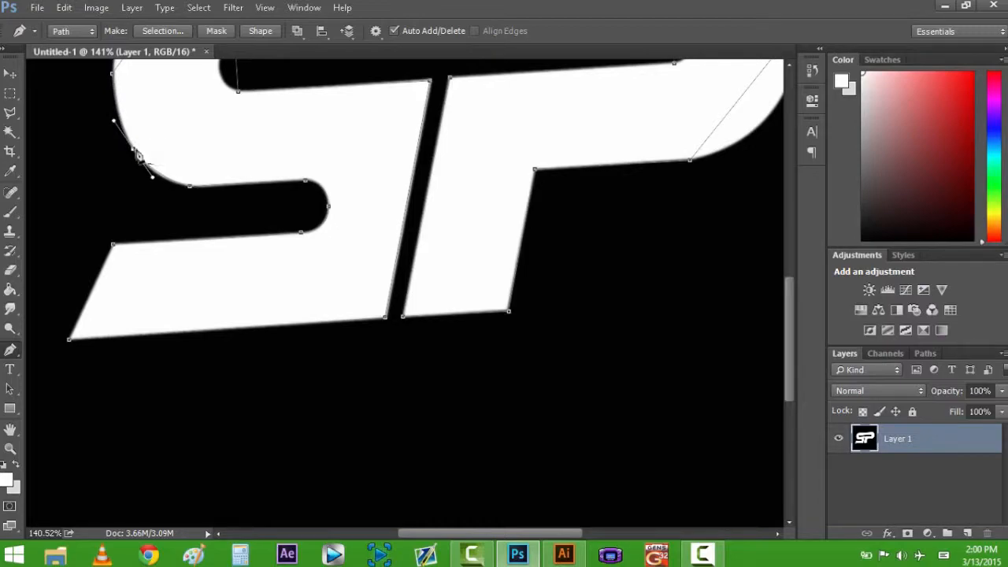
{"action": "scroll", "coordinate": [169, 156], "scroll_direction": "up", "scroll_amount": 5}
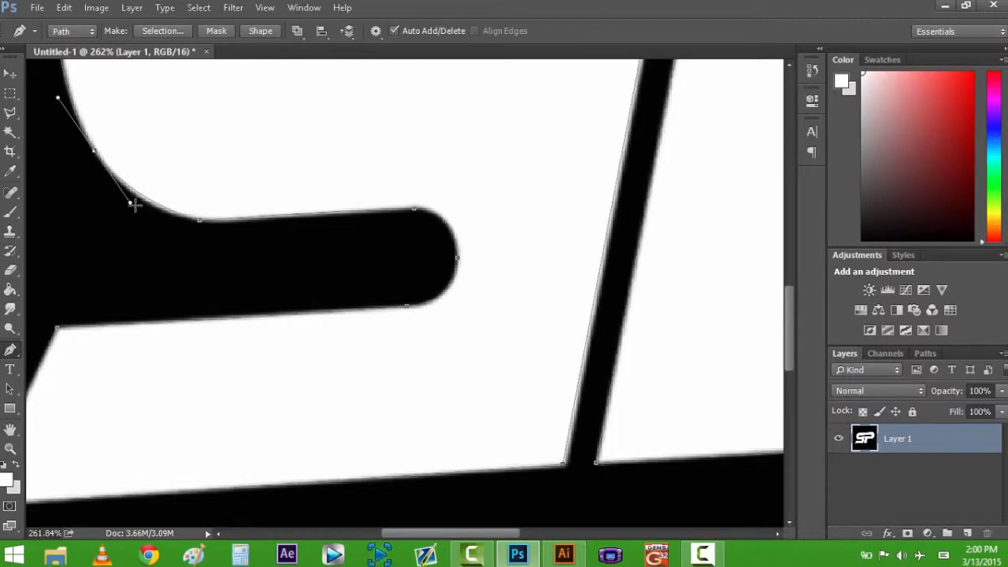
{"action": "left_click_drag", "start_coordinate": [131, 207], "coordinate": [136, 213]}
Nudge the S's leftmost anchor point onto the edge of the white shape
{"action": "scroll", "coordinate": [144, 176], "scroll_direction": "down", "scroll_amount": 5}
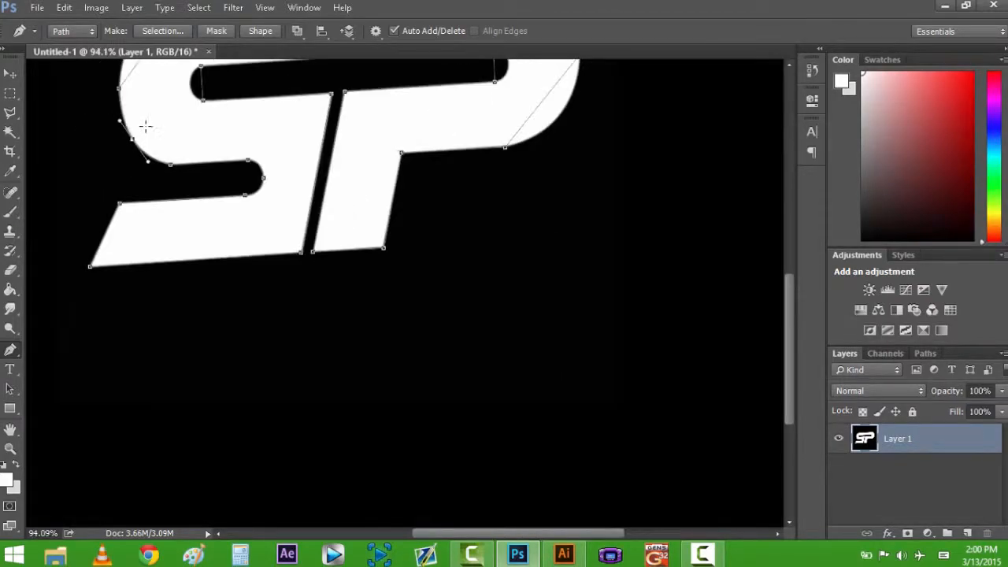
{"action": "scroll", "coordinate": [128, 82], "scroll_direction": "up", "scroll_amount": 10}
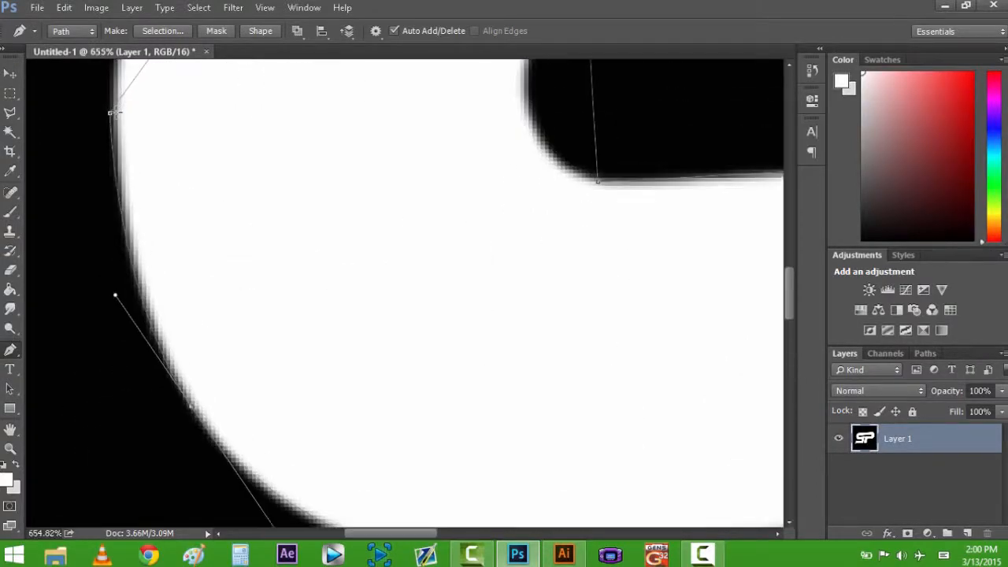
{"action": "left_click_drag", "start_coordinate": [110, 114], "coordinate": [112, 113]}
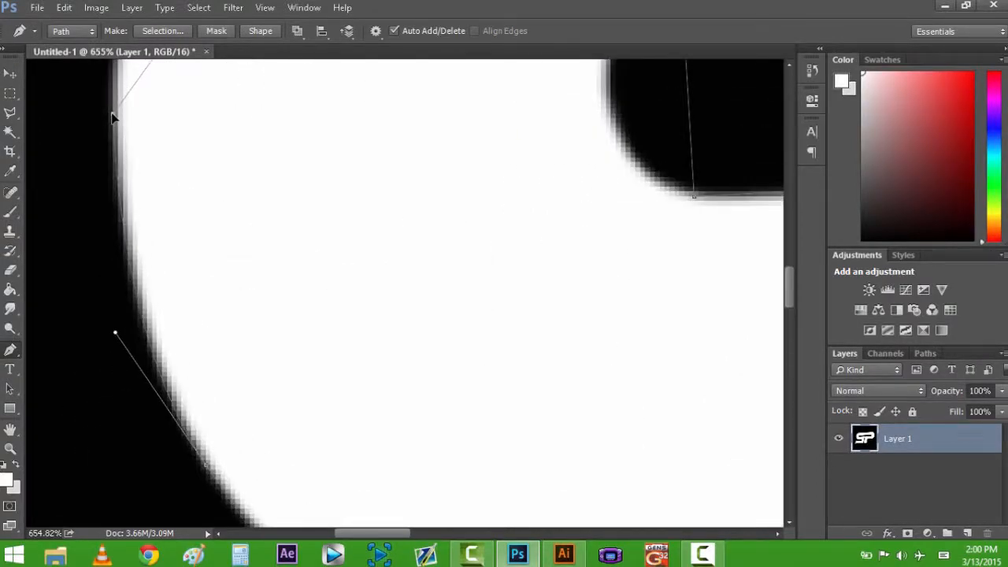
Add an anchor point on the S's upper-left segment and pull it outward to match the outer curve
{"action": "scroll", "coordinate": [135, 124], "scroll_direction": "down", "scroll_amount": 8}
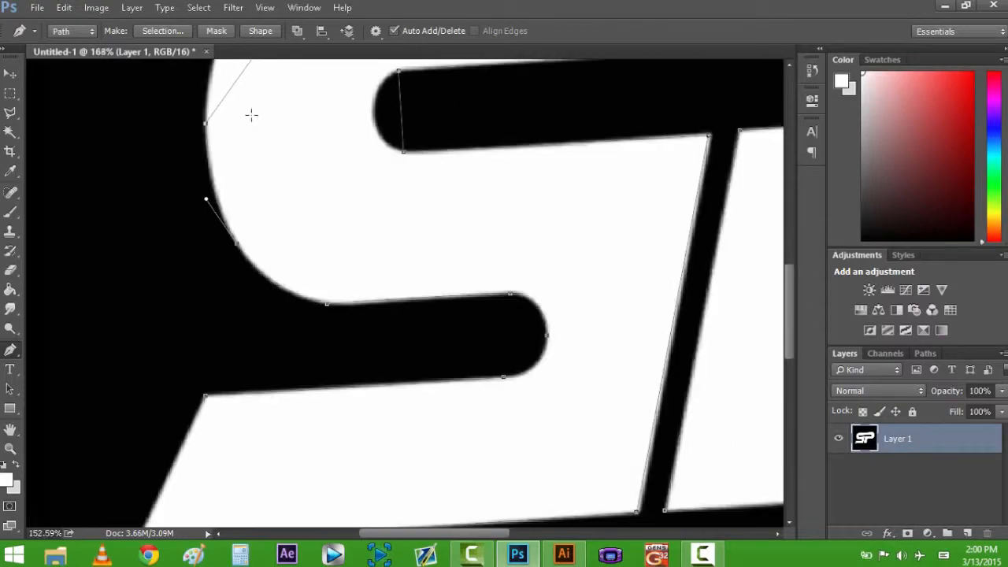
{"action": "scroll", "coordinate": [287, 95], "scroll_direction": "down", "scroll_amount": 2}
{"action": "scroll", "coordinate": [267, 228], "scroll_direction": "up", "scroll_amount": 5}
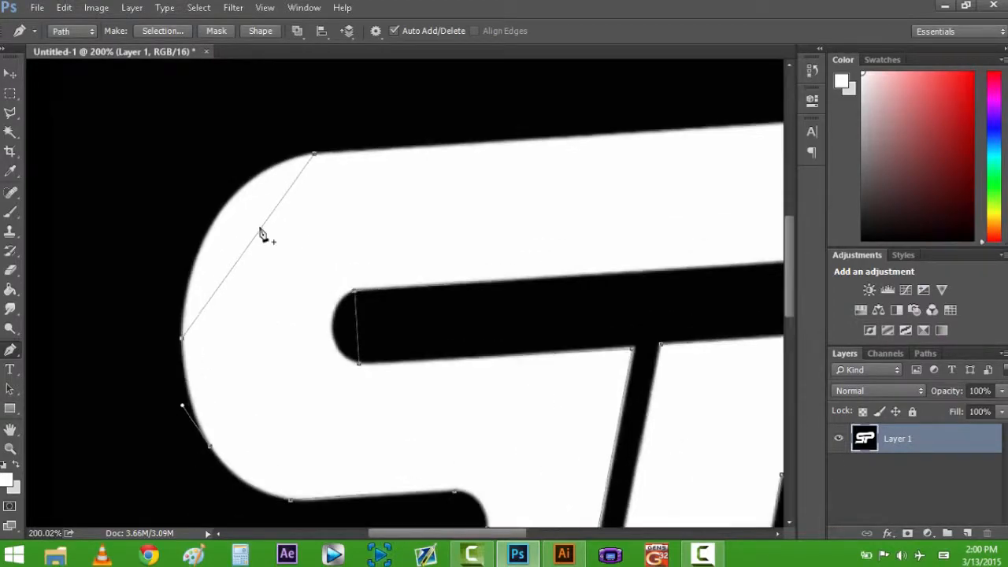
{"action": "left_click", "coordinate": [248, 245]}
{"action": "left_click_drag", "start_coordinate": [248, 244], "coordinate": [219, 213]}
{"action": "scroll", "coordinate": [247, 229], "scroll_direction": "up", "scroll_amount": 3}
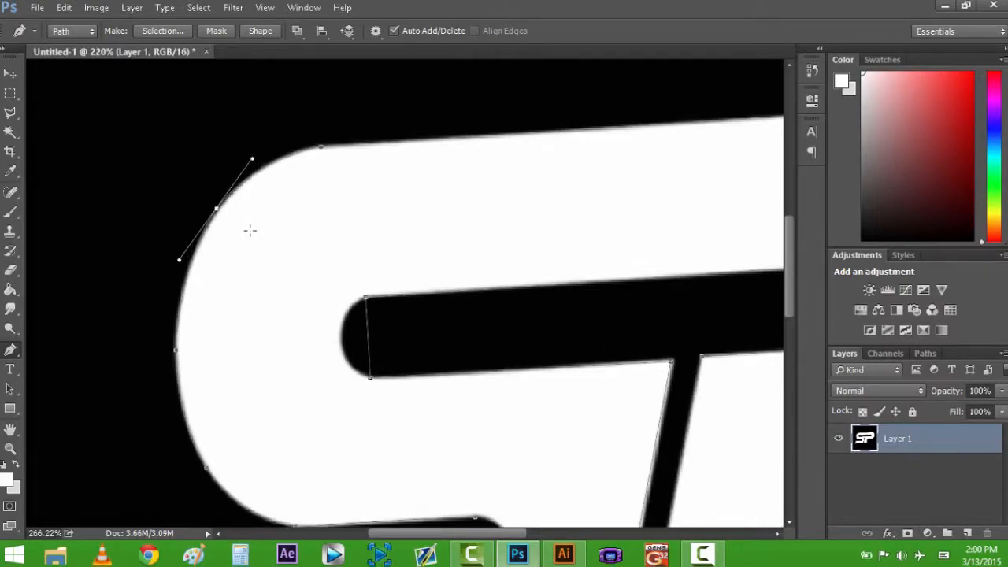
Curve the path around the P's upper-right corner with an added anchor point and lengthen its lower handle to fit the edge
{"action": "scroll", "coordinate": [247, 229], "scroll_direction": "down", "scroll_amount": 3}
{"action": "scroll", "coordinate": [599, 197], "scroll_direction": "down", "scroll_amount": 5}
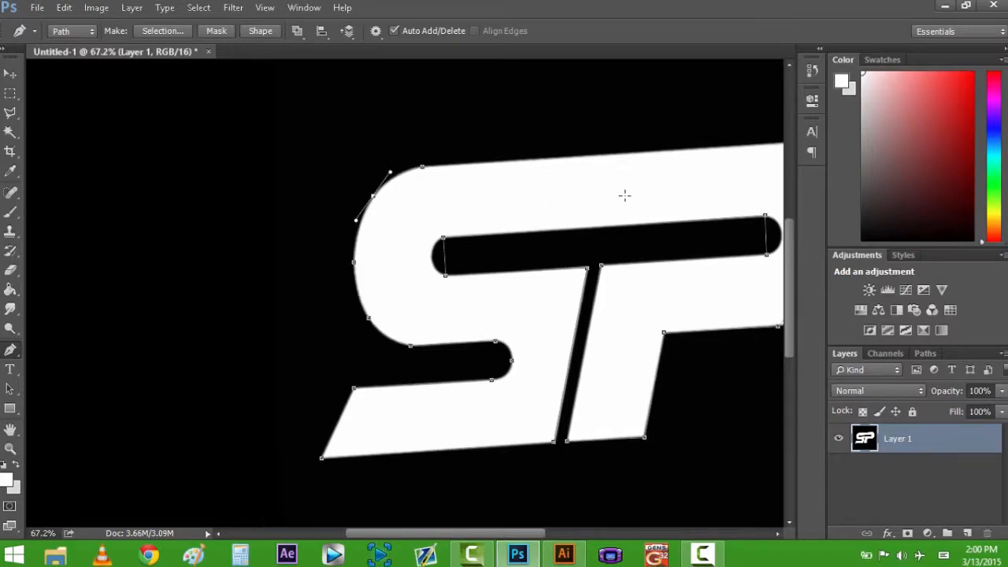
{"action": "scroll", "coordinate": [514, 232], "scroll_direction": "up", "scroll_amount": 4}
{"action": "scroll", "coordinate": [574, 228], "scroll_direction": "up", "scroll_amount": 1}
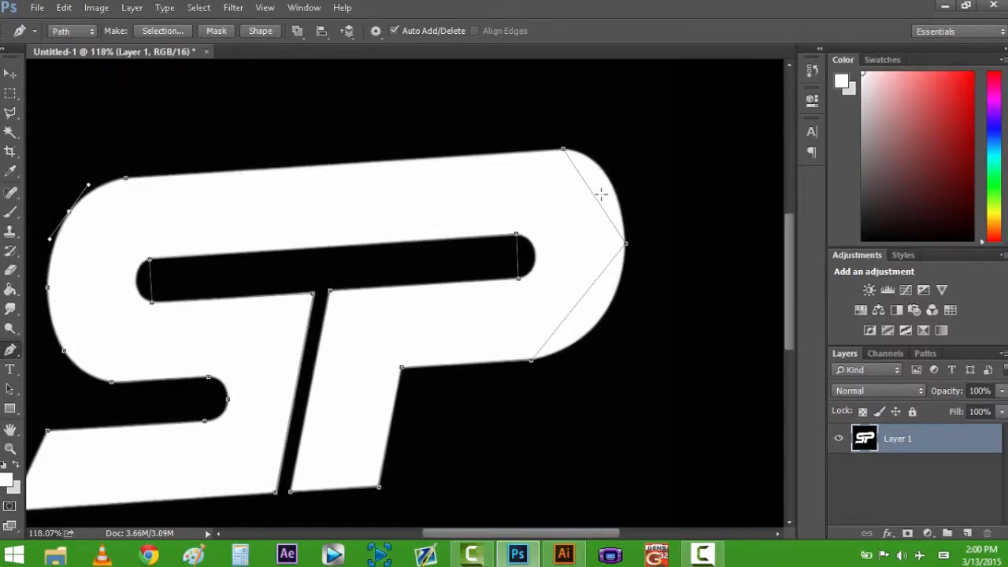
{"action": "left_click", "coordinate": [596, 200]}
{"action": "left_click_drag", "start_coordinate": [607, 197], "coordinate": [606, 180]}
{"action": "scroll", "coordinate": [606, 179], "scroll_direction": "up", "scroll_amount": 3}
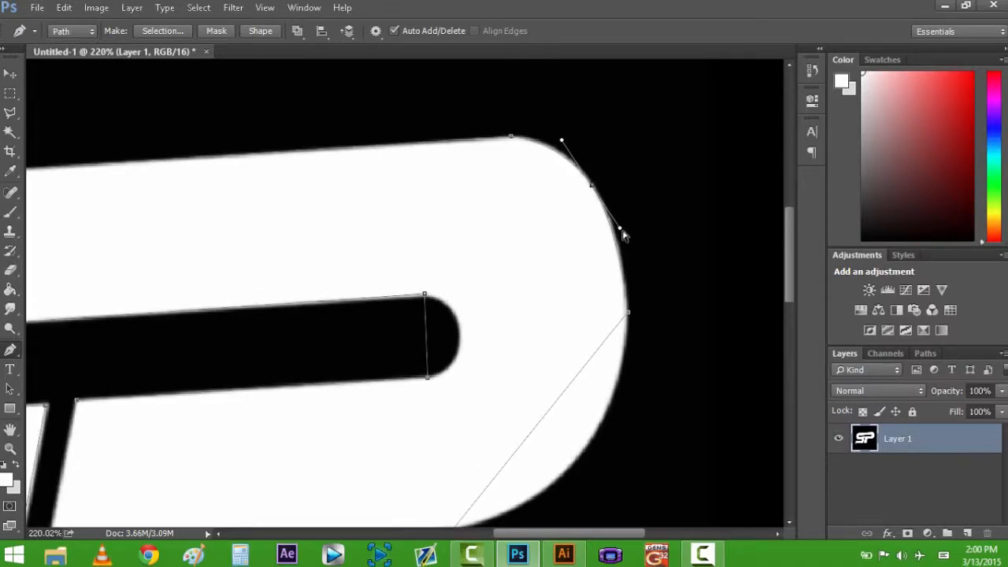
{"action": "left_click_drag", "start_coordinate": [621, 232], "coordinate": [627, 243]}
{"action": "scroll", "coordinate": [563, 148], "scroll_direction": "up", "scroll_amount": 5}
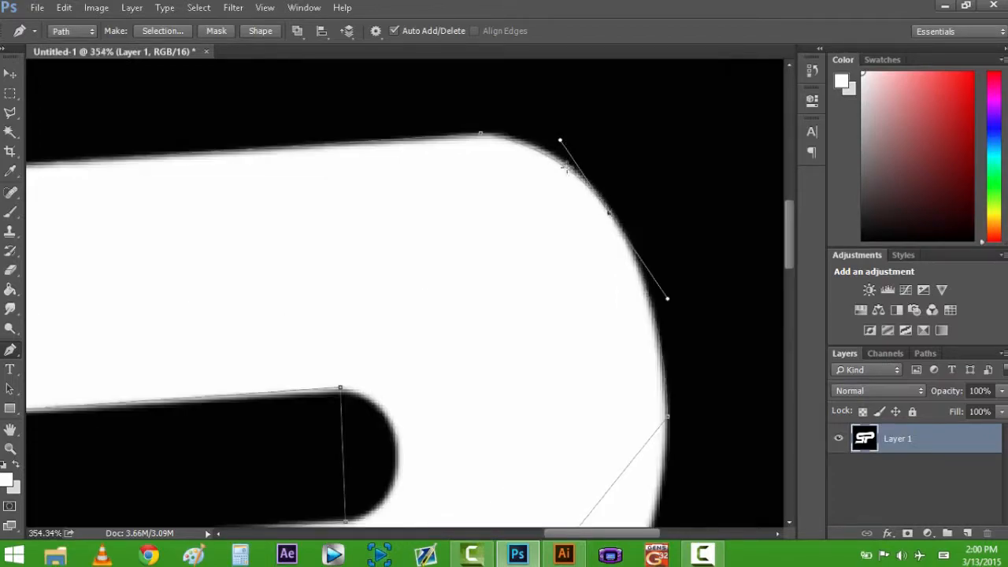
Nudge the P's rightmost anchor point slightly inward onto the edge of the white shape
{"action": "scroll", "coordinate": [598, 340], "scroll_direction": "down", "scroll_amount": 3}
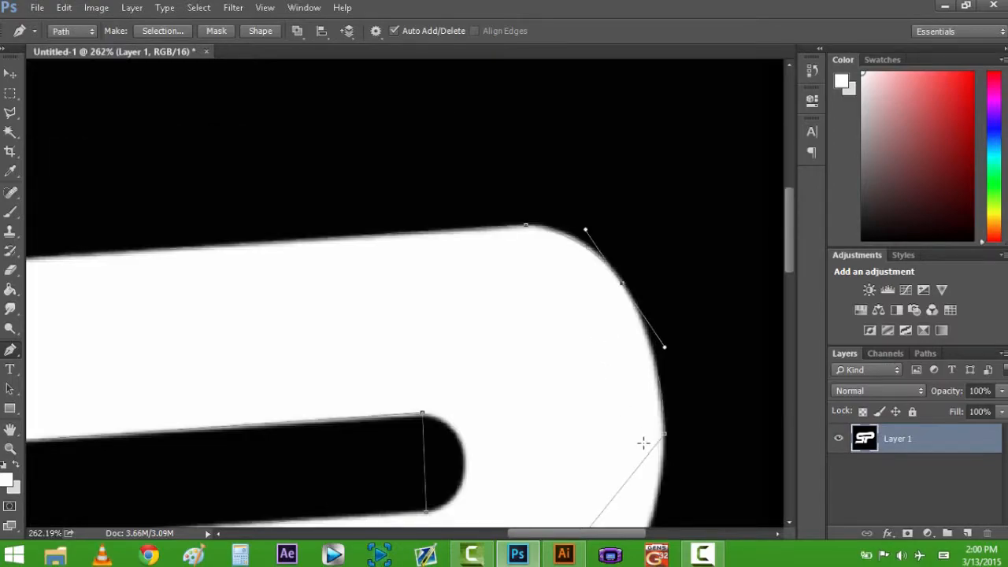
{"action": "scroll", "coordinate": [644, 443], "scroll_direction": "down", "scroll_amount": 1}
{"action": "scroll", "coordinate": [658, 441], "scroll_direction": "up", "scroll_amount": 4}
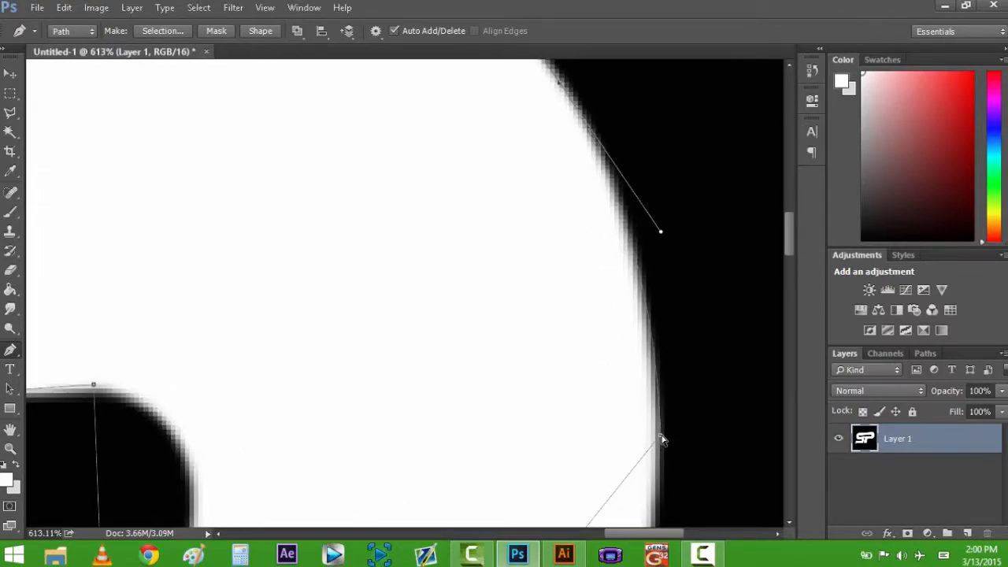
{"action": "left_click_drag", "start_coordinate": [660, 441], "coordinate": [656, 441]}
Add an anchor point on the P's lower-right segment, pull it out to the curve and extend its lower handle
{"action": "scroll", "coordinate": [619, 457], "scroll_direction": "down", "scroll_amount": 8}
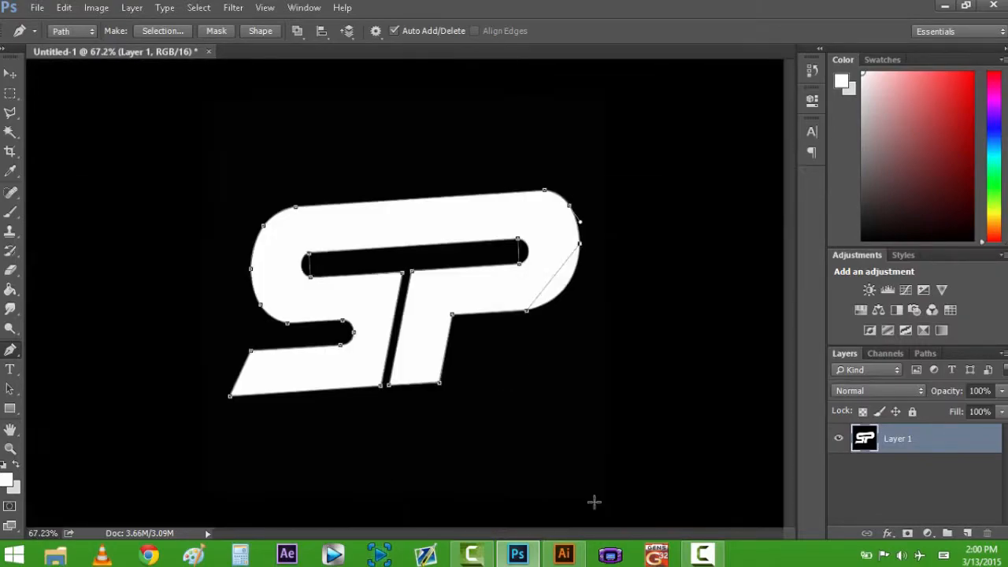
{"action": "scroll", "coordinate": [590, 324], "scroll_direction": "up", "scroll_amount": 5}
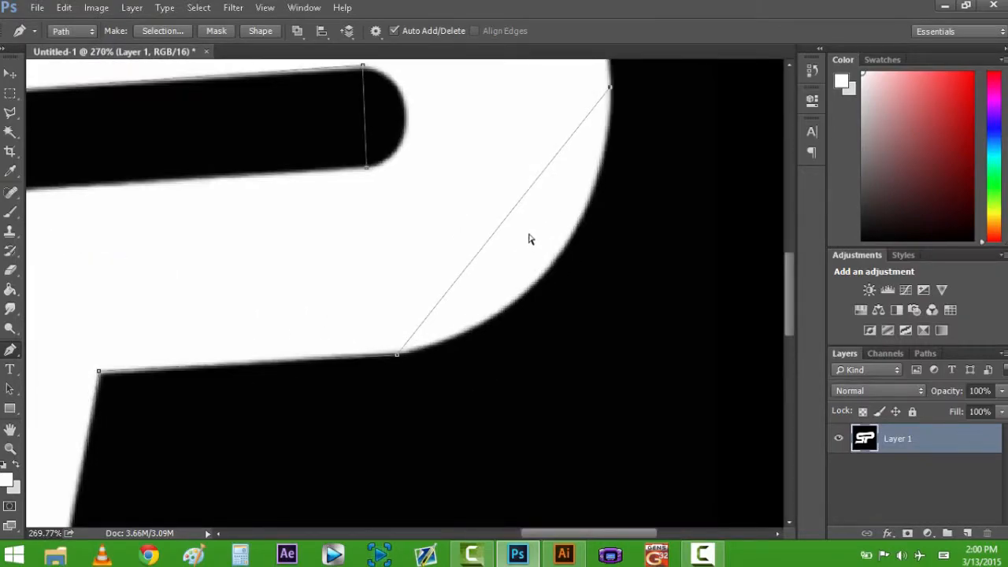
{"action": "left_click", "coordinate": [513, 209]}
{"action": "left_click_drag", "start_coordinate": [513, 211], "coordinate": [557, 261]}
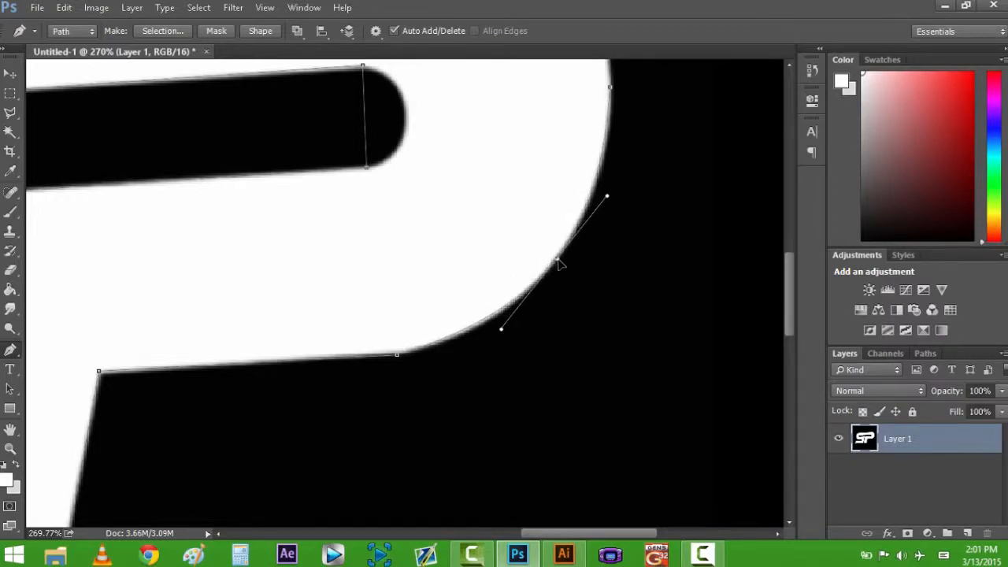
{"action": "left_click_drag", "start_coordinate": [501, 330], "coordinate": [497, 342]}
{"action": "scroll", "coordinate": [394, 348], "scroll_direction": "down", "scroll_amount": 2}
{"action": "scroll", "coordinate": [411, 342], "scroll_direction": "up", "scroll_amount": 3}
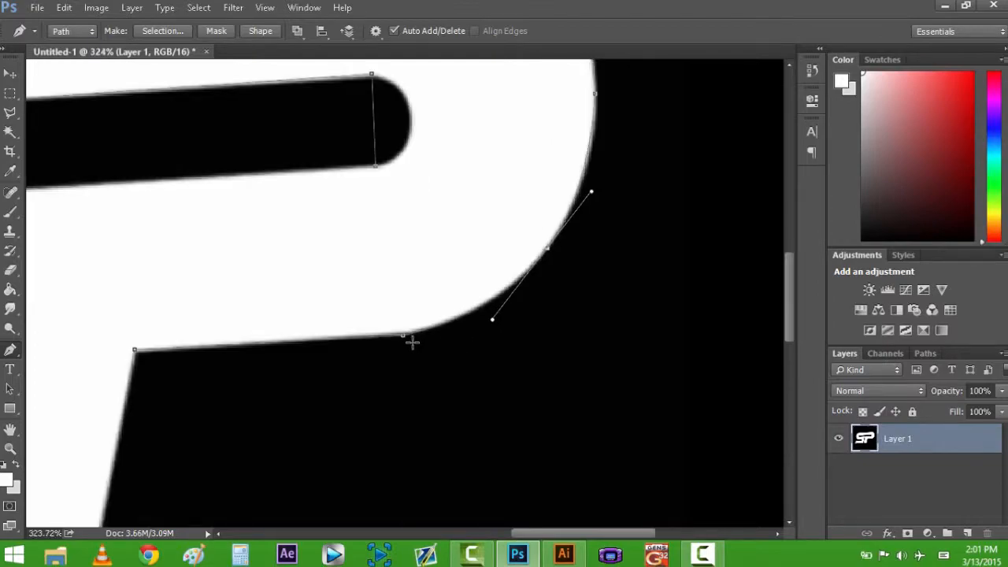
{"action": "scroll", "coordinate": [411, 342], "scroll_direction": "up", "scroll_amount": 2}
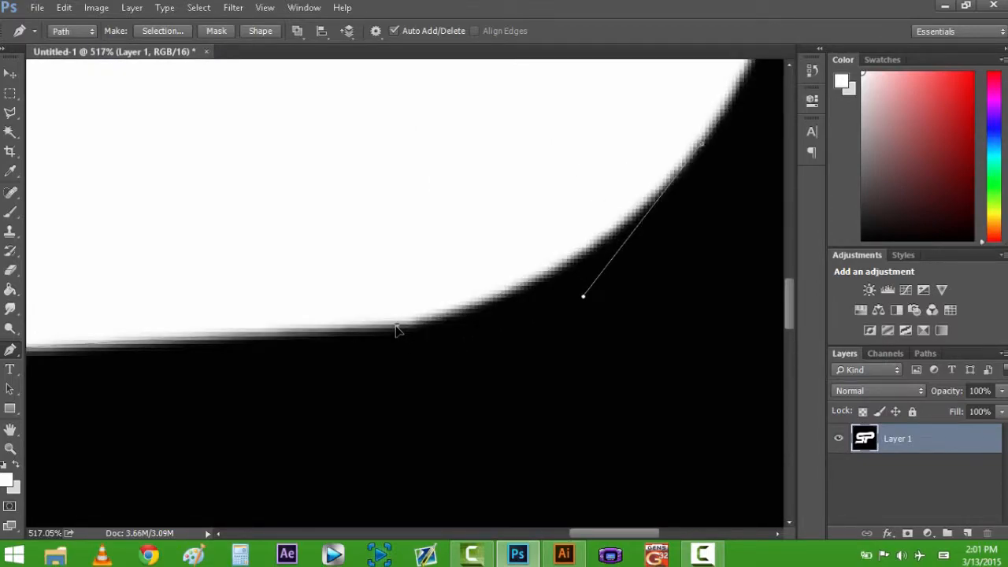
Round the path at the inner slot's right end with an added anchor point, adjusting its handle and the slot's upper-right anchor
{"action": "scroll", "coordinate": [393, 319], "scroll_direction": "down", "scroll_amount": 3}
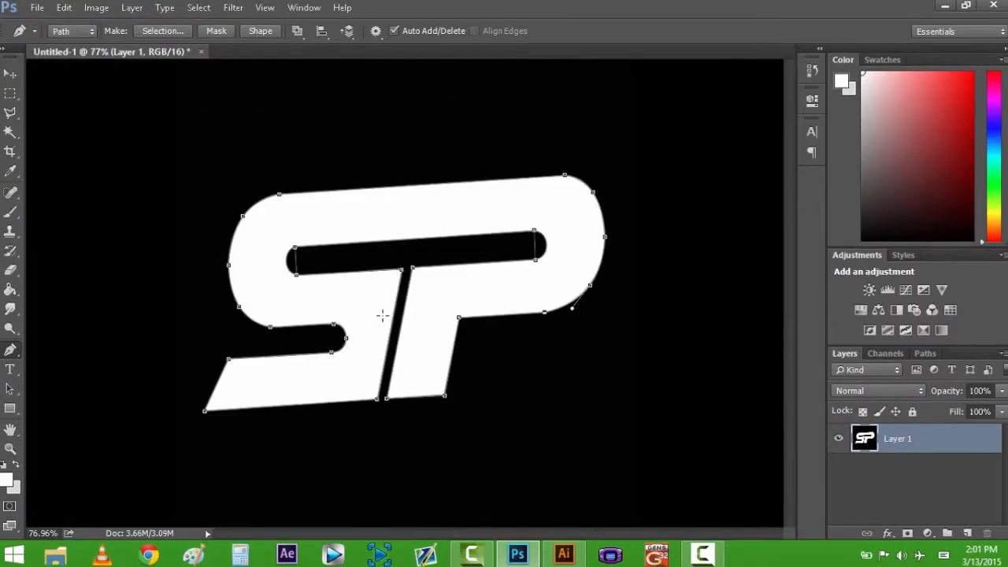
{"action": "scroll", "coordinate": [470, 291], "scroll_direction": "up", "scroll_amount": 5}
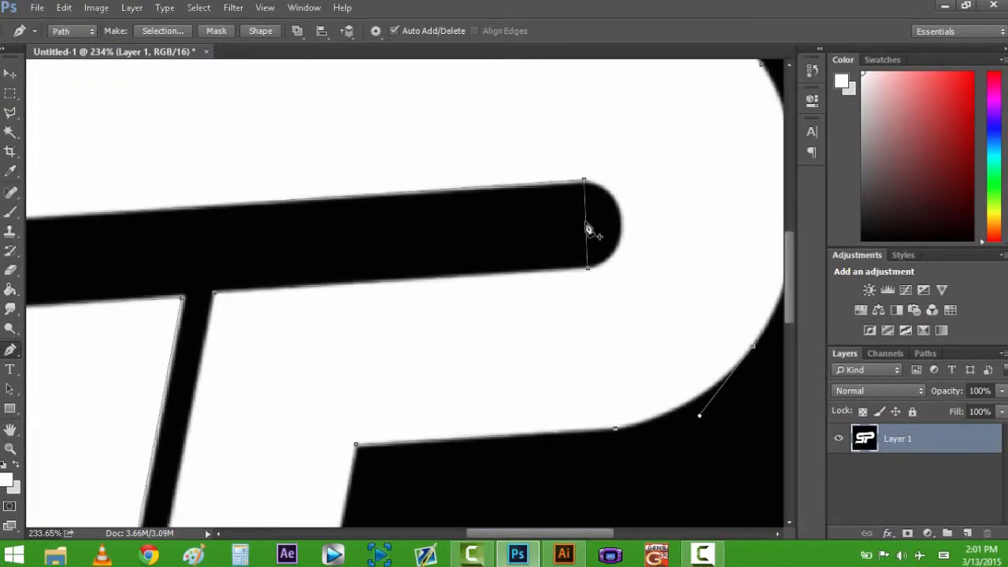
{"action": "left_click", "coordinate": [587, 225]}
{"action": "left_click_drag", "start_coordinate": [586, 225], "coordinate": [622, 228]}
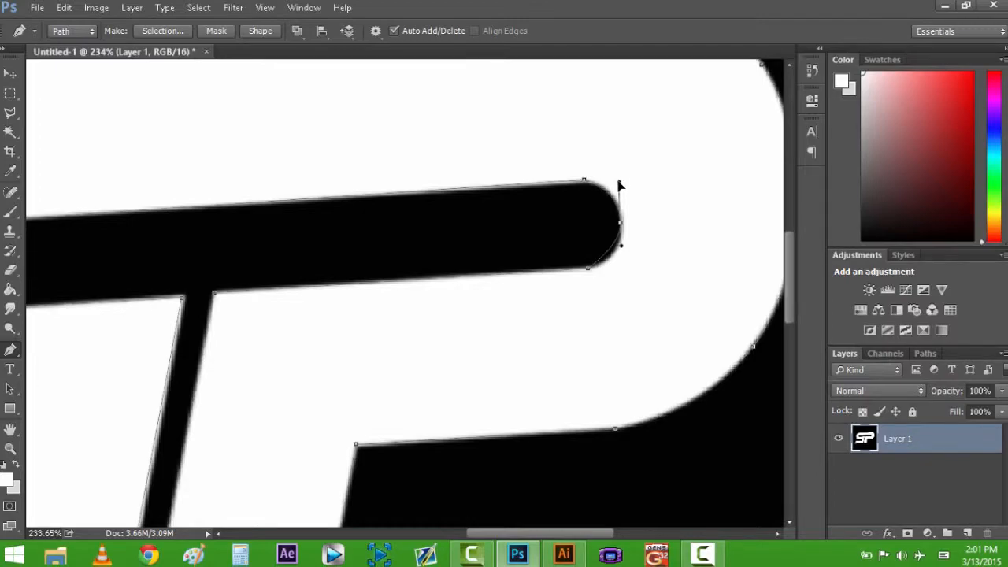
{"action": "left_click_drag", "start_coordinate": [621, 248], "coordinate": [622, 267]}
{"action": "scroll", "coordinate": [585, 182], "scroll_direction": "up", "scroll_amount": 3}
{"action": "left_click_drag", "start_coordinate": [588, 183], "coordinate": [590, 189]}
Round the path at the inner slot's left end with an added anchor point and extend its handles to match the curve
{"action": "scroll", "coordinate": [562, 265], "scroll_direction": "down", "scroll_amount": 5}
{"action": "scroll", "coordinate": [299, 269], "scroll_direction": "up", "scroll_amount": 2}
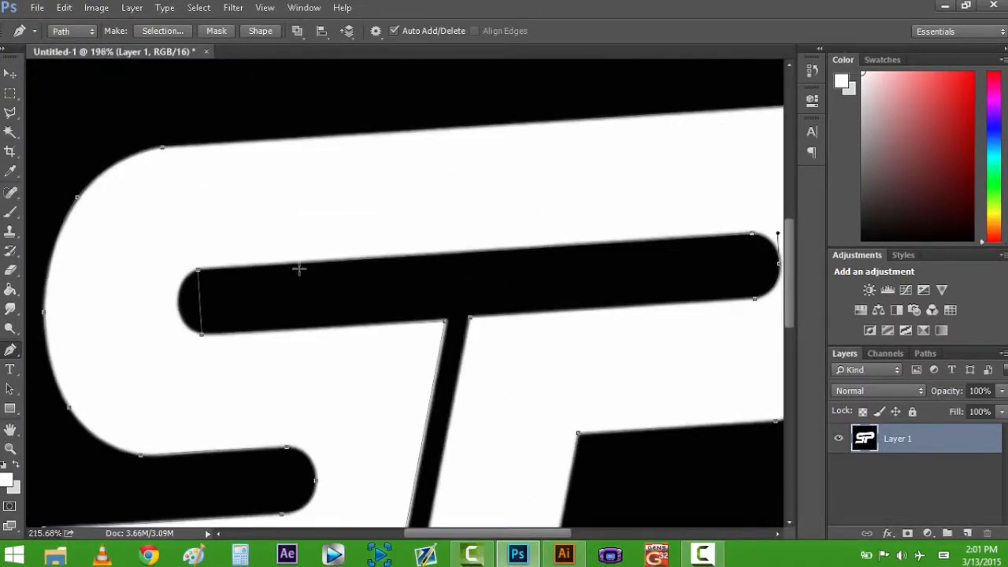
{"action": "scroll", "coordinate": [184, 311], "scroll_direction": "up", "scroll_amount": 2}
{"action": "left_click", "coordinate": [151, 314]}
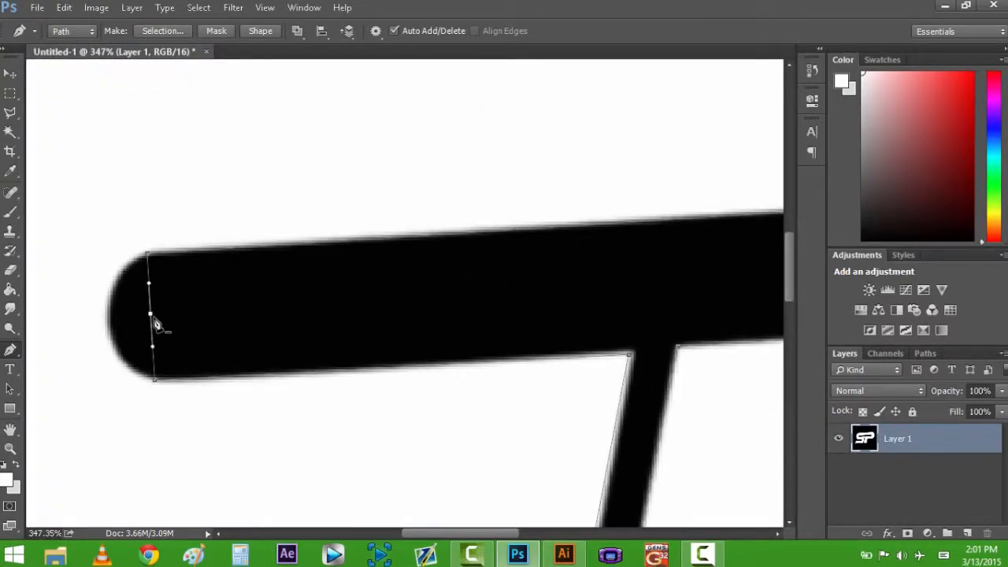
{"action": "left_click_drag", "start_coordinate": [152, 314], "coordinate": [106, 268]}
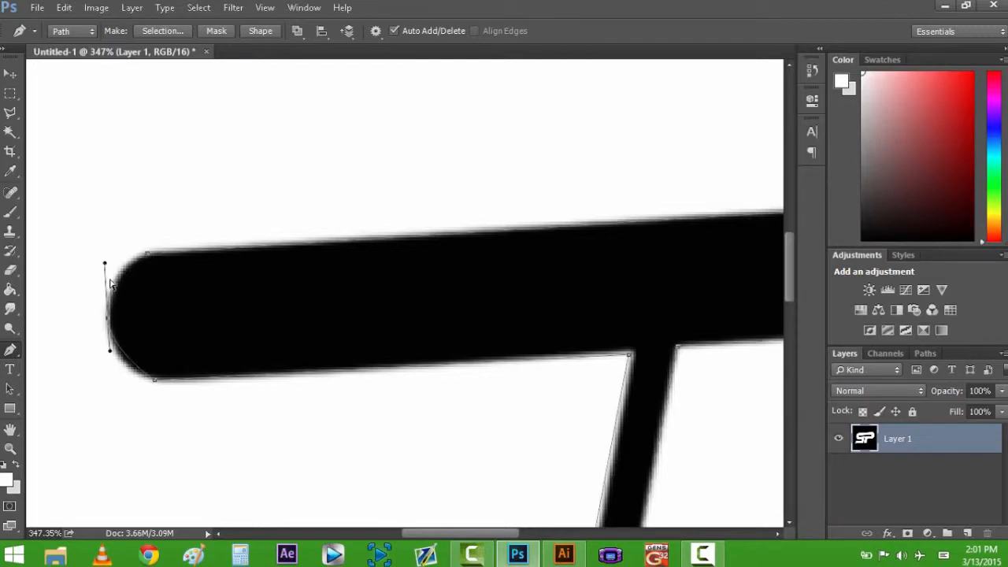
{"action": "left_click_drag", "start_coordinate": [110, 356], "coordinate": [111, 374]}
{"action": "scroll", "coordinate": [154, 313], "scroll_direction": "up", "scroll_amount": 3}
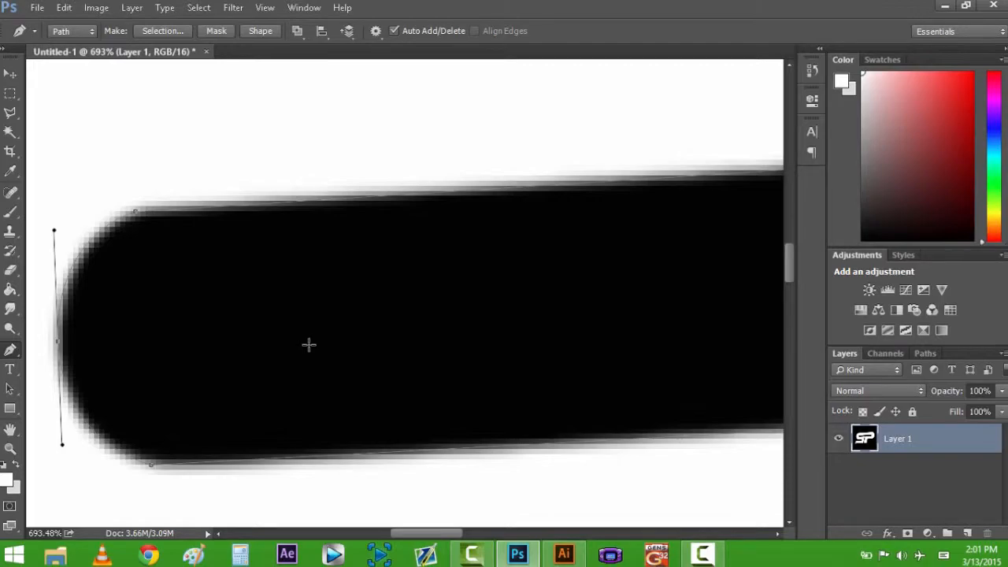
{"action": "scroll", "coordinate": [308, 344], "scroll_direction": "down", "scroll_amount": 10}
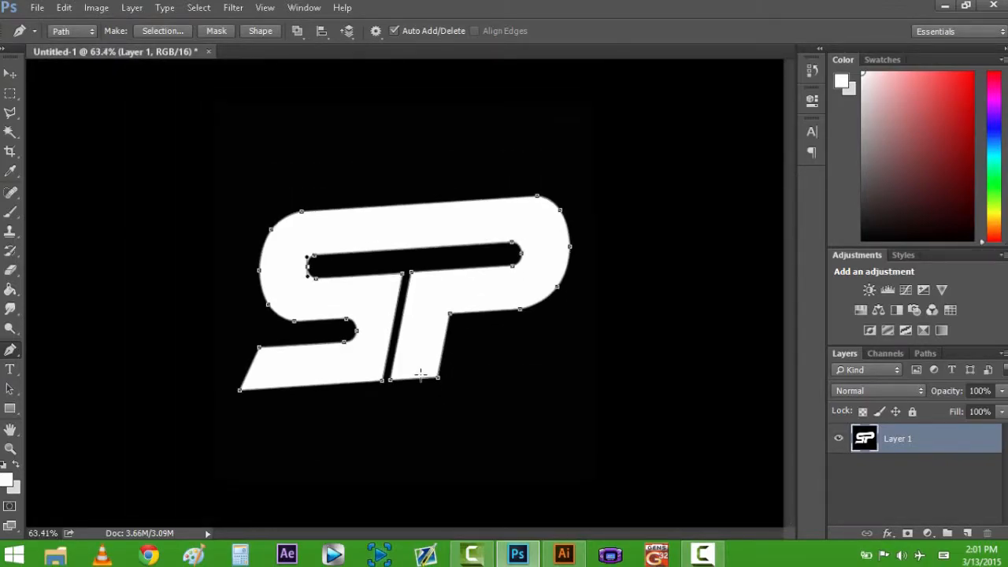
Export the Work Path to the Desktop as an Adobe Illustrator file named SP Knifing
{"action": "scroll", "coordinate": [421, 375], "scroll_direction": "up", "scroll_amount": 2}
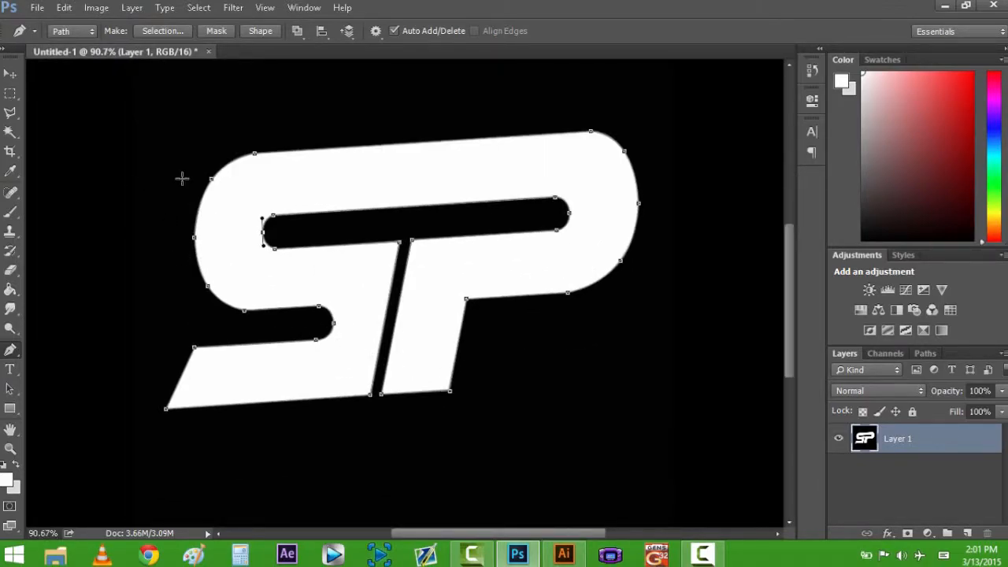
{"action": "left_click", "coordinate": [37, 7]}
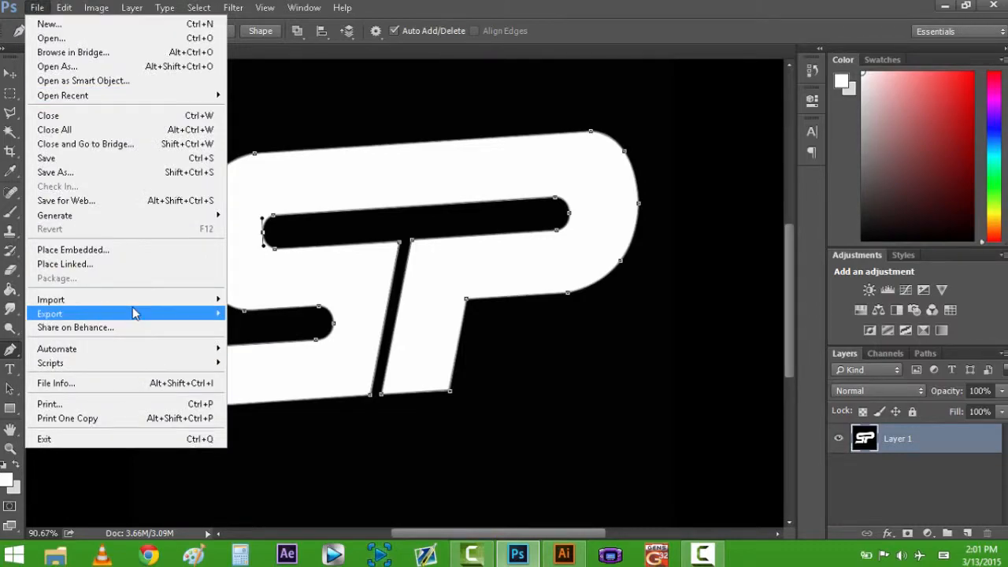
{"action": "mouse_move", "coordinate": [136, 314]}
{"action": "left_click", "coordinate": [286, 327]}
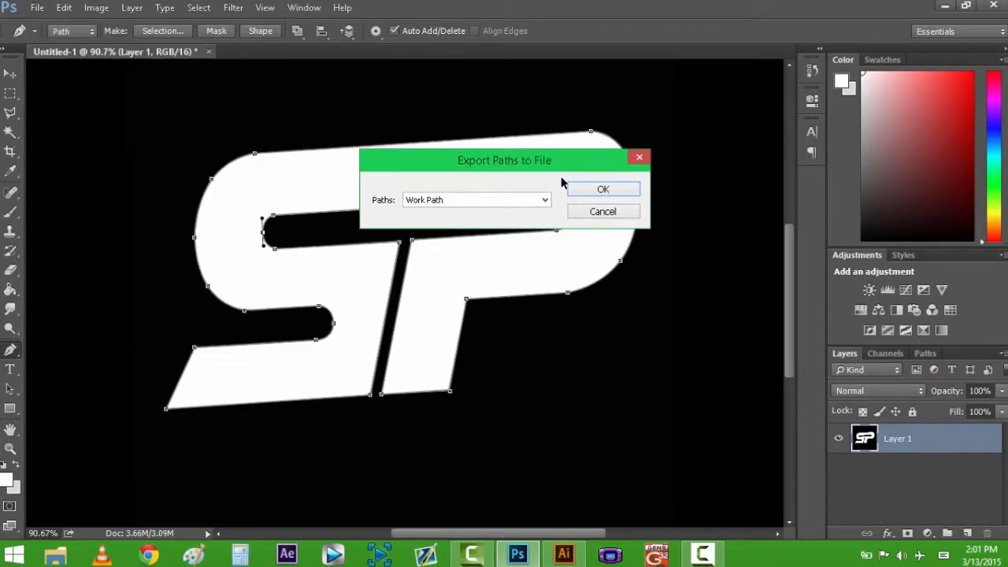
{"action": "left_click", "coordinate": [580, 191]}
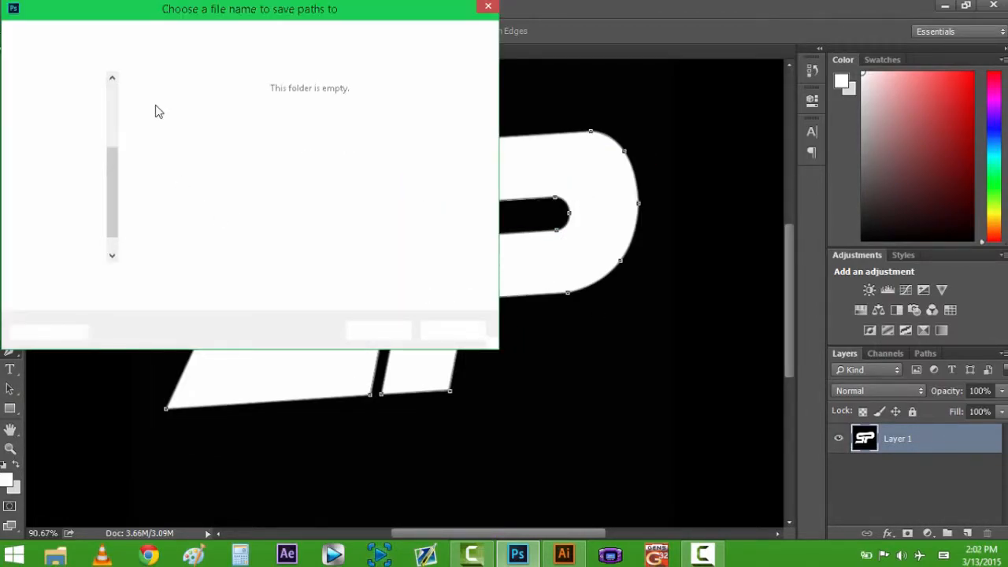
{"action": "left_click", "coordinate": [75, 123]}
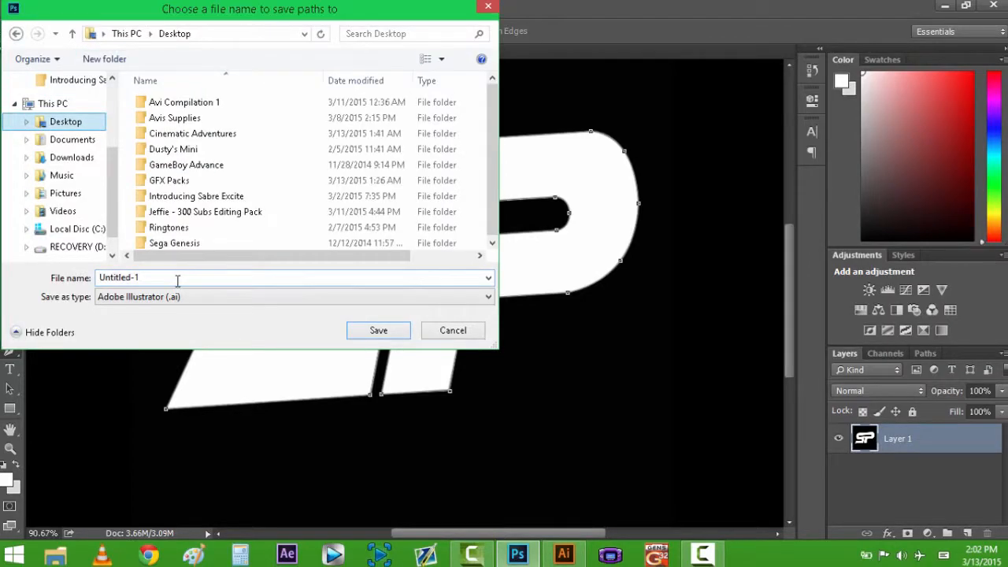
{"action": "type", "text": "SP Knifing"}
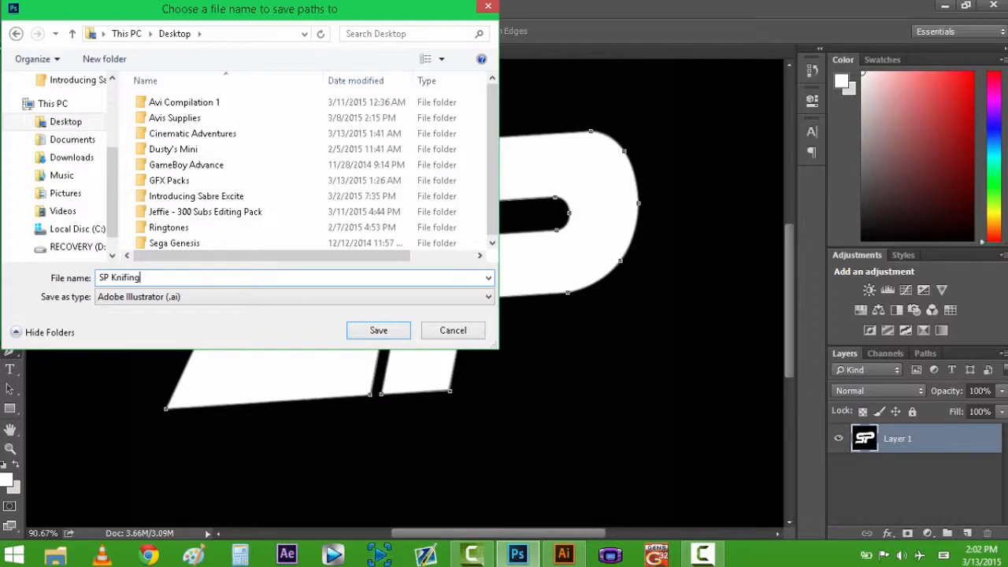
{"action": "key", "text": "Return"}
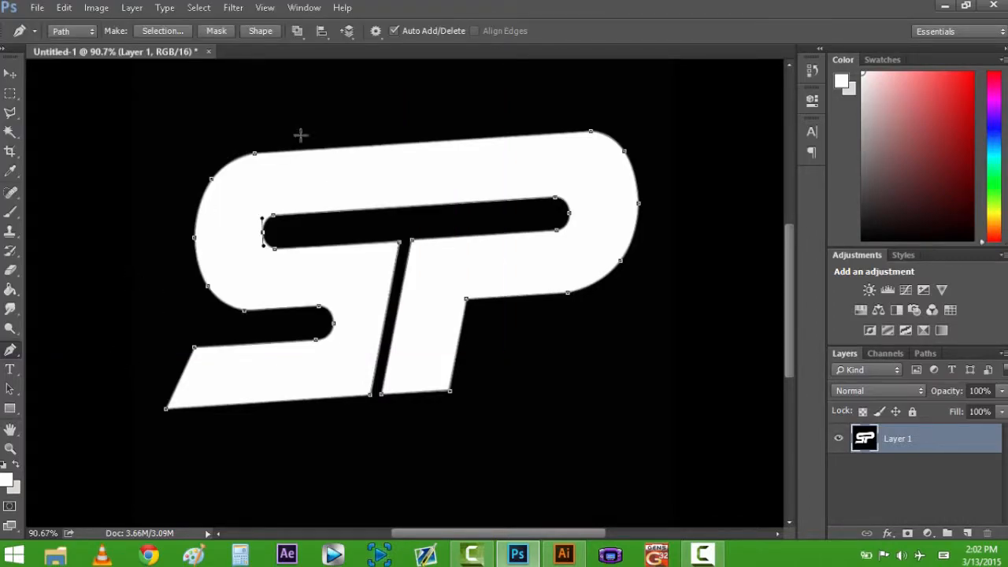
Close the untitled tracing document and open the recently used Axis PSD template from March 2015
{"action": "left_click", "coordinate": [10, 73]}
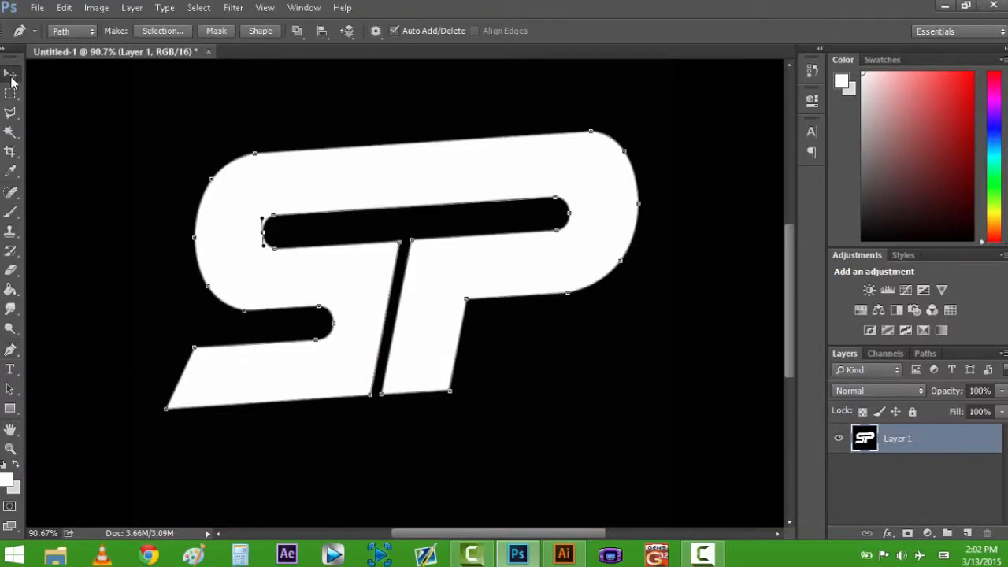
{"action": "left_click", "coordinate": [208, 51]}
{"action": "left_click", "coordinate": [499, 224]}
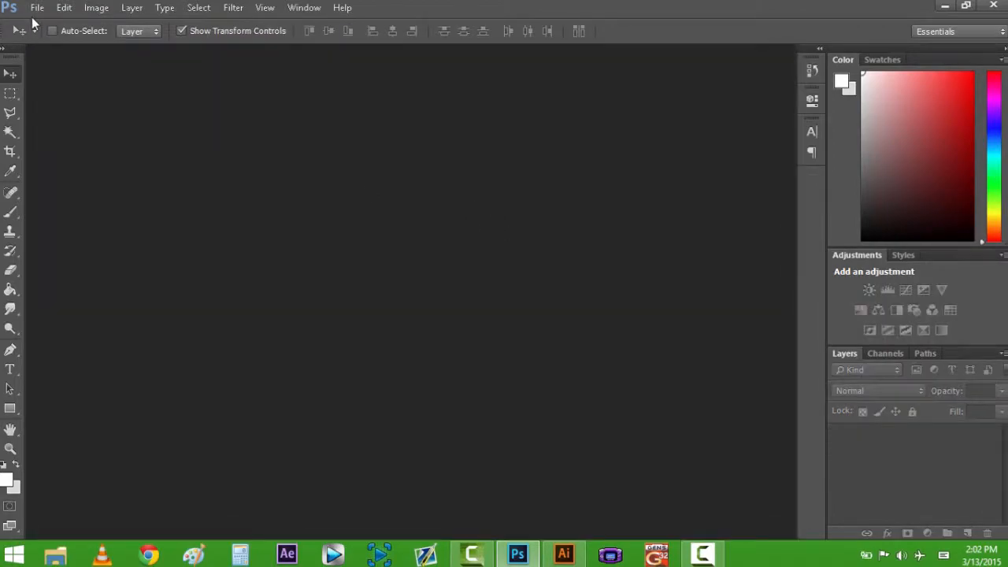
{"action": "left_click", "coordinate": [36, 7]}
{"action": "mouse_move", "coordinate": [202, 96]}
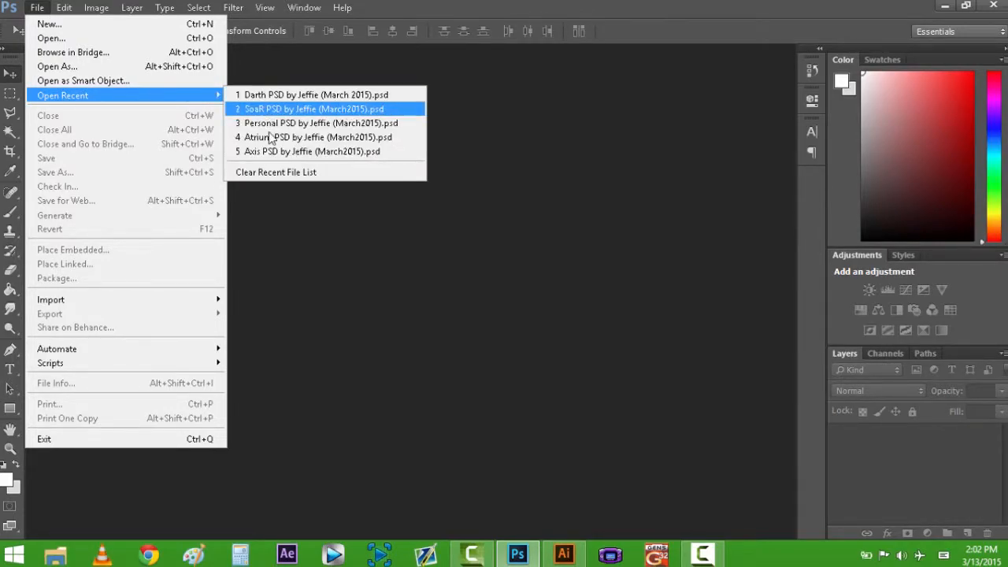
{"action": "left_click", "coordinate": [287, 152]}
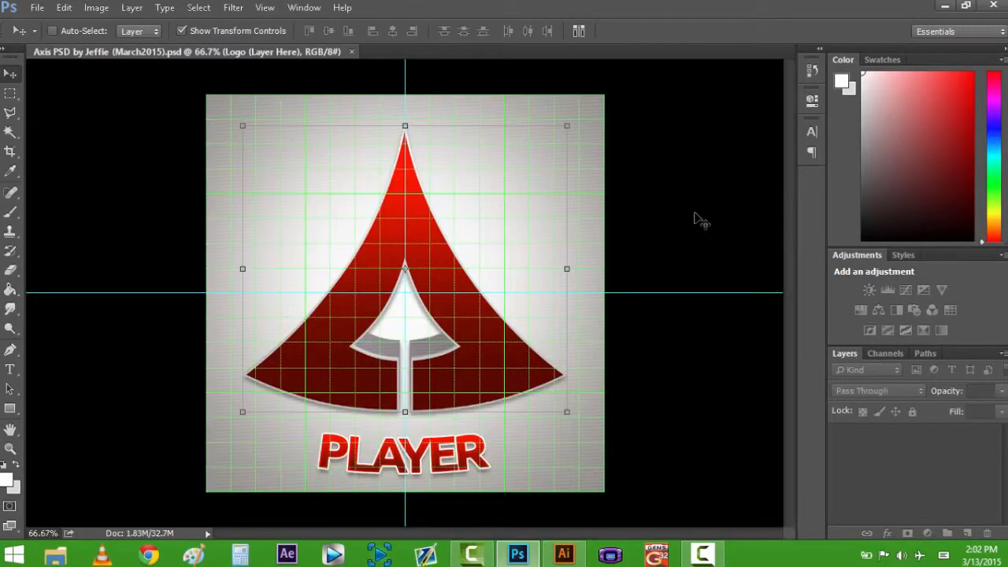
Move the Stroke (Change Color), 2D and 3D layers out of the Logo group to the top of the layer stack
{"action": "left_click", "coordinate": [856, 467]}
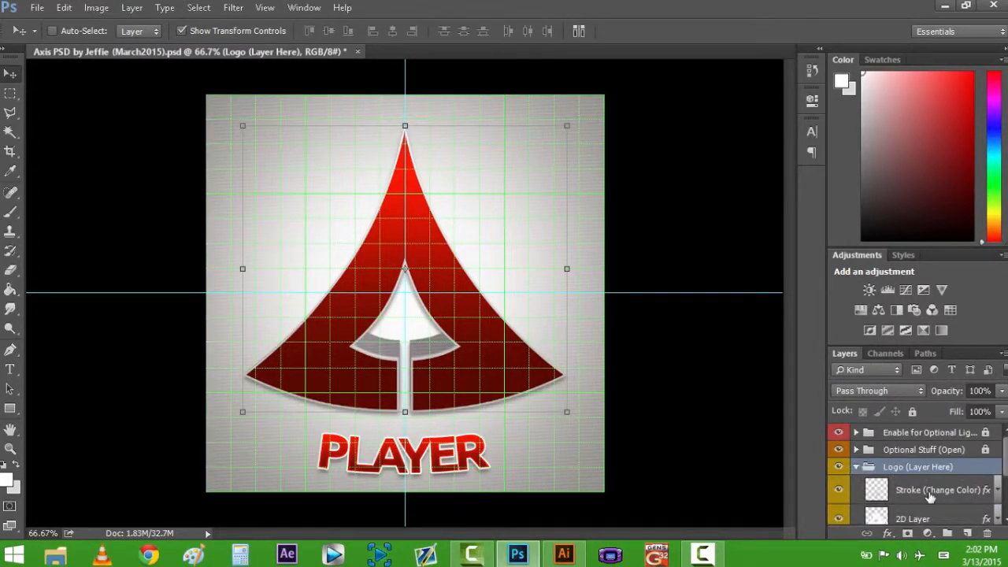
{"action": "scroll", "coordinate": [914, 458], "scroll_direction": "down", "scroll_amount": 1}
{"action": "left_click", "coordinate": [919, 454]}
{"action": "scroll", "coordinate": [925, 490], "scroll_direction": "down", "scroll_amount": 1}
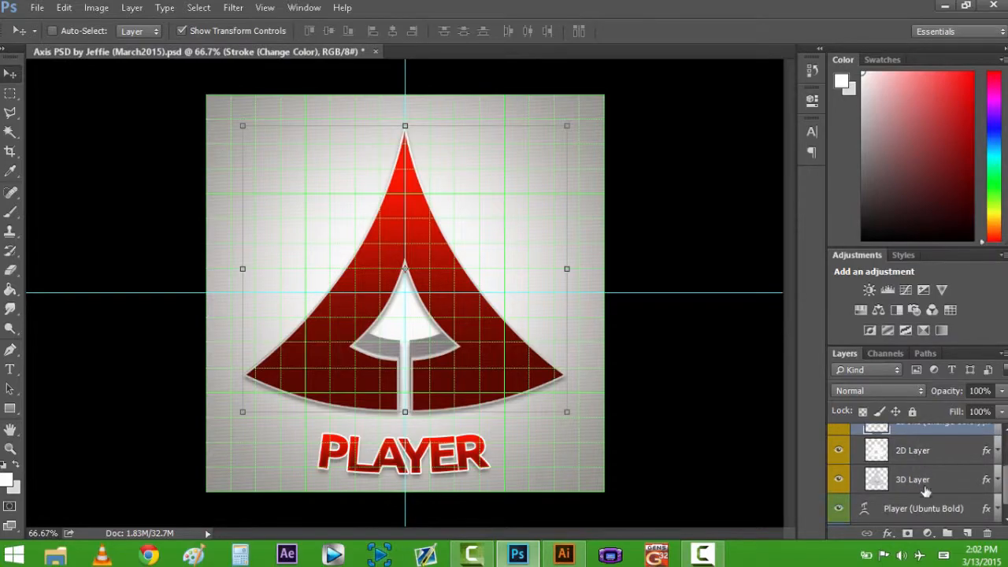
{"action": "left_click", "coordinate": [921, 480], "text": "shift"}
{"action": "scroll", "coordinate": [920, 480], "scroll_direction": "up", "scroll_amount": 2}
{"action": "left_click_drag", "start_coordinate": [915, 485], "coordinate": [913, 431]}
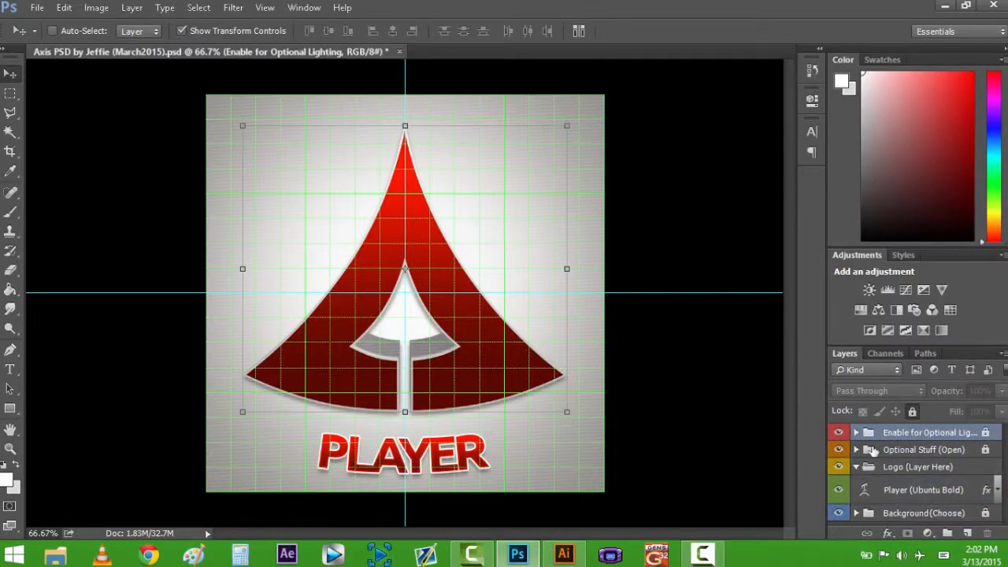
{"action": "left_click", "coordinate": [856, 433]}
{"action": "left_click_drag", "start_coordinate": [917, 492], "coordinate": [922, 418]}
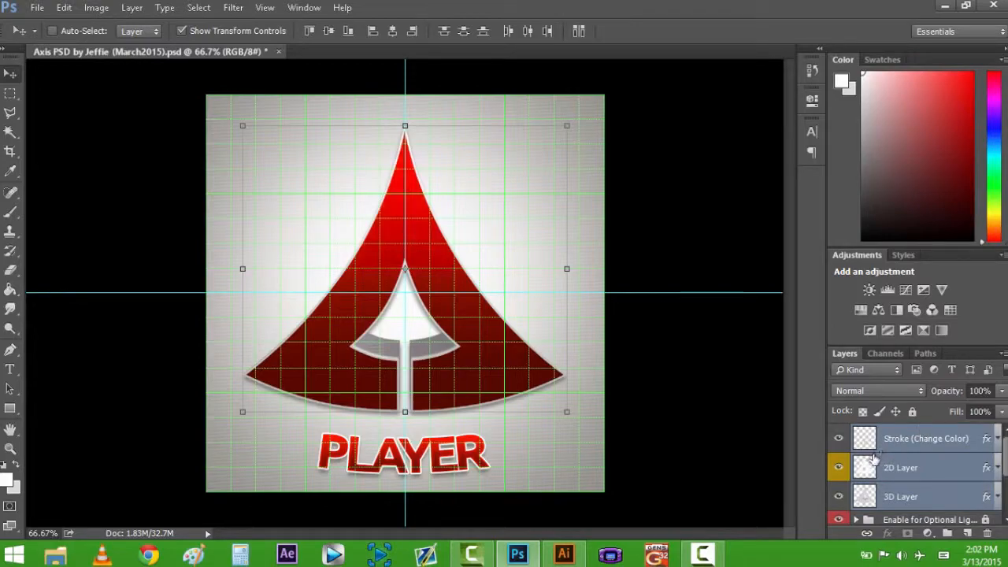
{"action": "key", "text": "ctrl+z"}
{"action": "key", "text": "ctrl+z"}
Hide the Stroke, 2D and 3D layers and make 2D Layer the only selected one
{"action": "left_click", "coordinate": [838, 438]}
{"action": "left_click", "coordinate": [838, 467]}
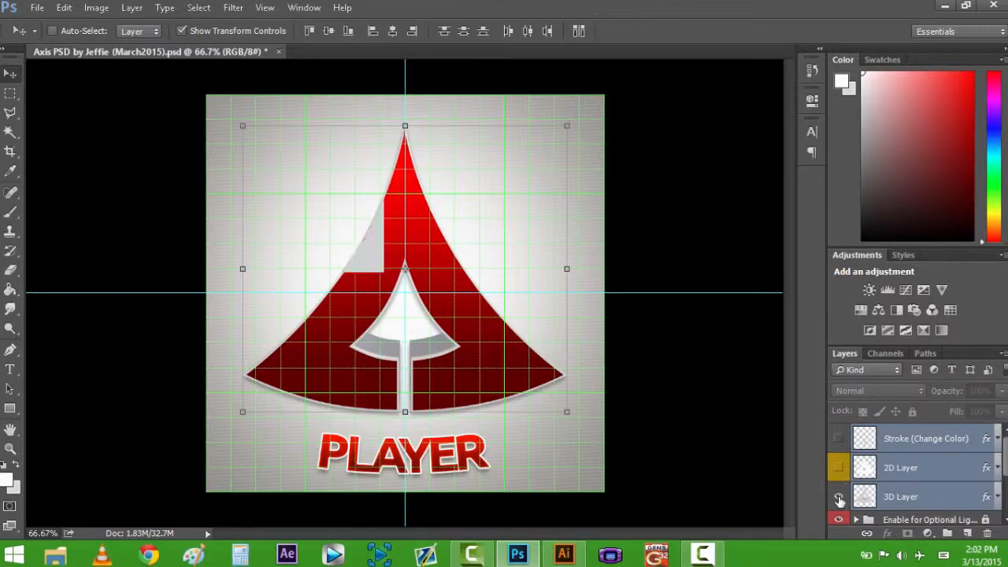
{"action": "left_click", "coordinate": [838, 496]}
{"action": "left_click", "coordinate": [849, 467]}
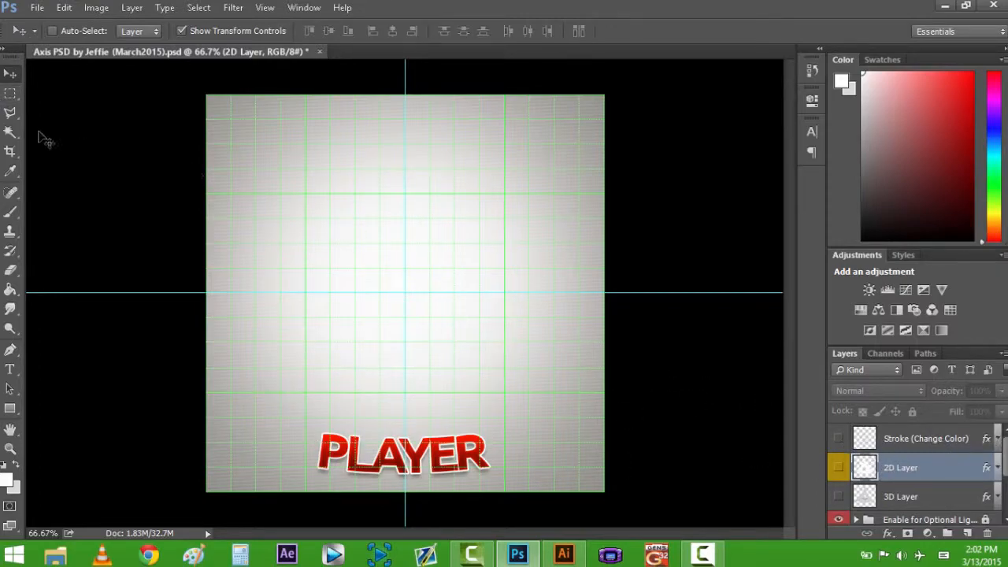
Switch to Illustrator and open the SP Knifing file from the desktop, creating artboards for the legacy artboard and crop areas
{"action": "left_click", "coordinate": [944, 6]}
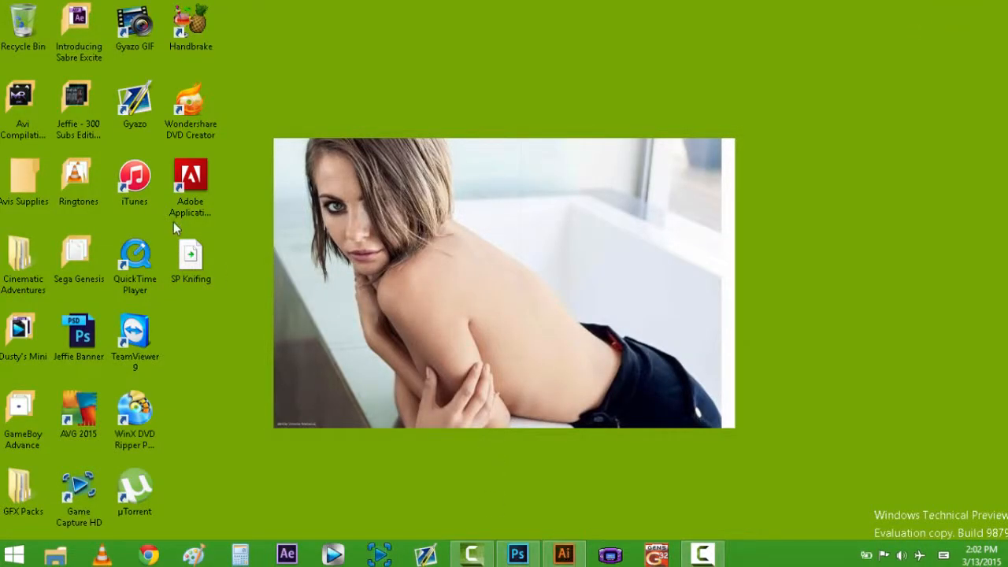
{"action": "left_click_drag", "start_coordinate": [193, 259], "coordinate": [455, 290]}
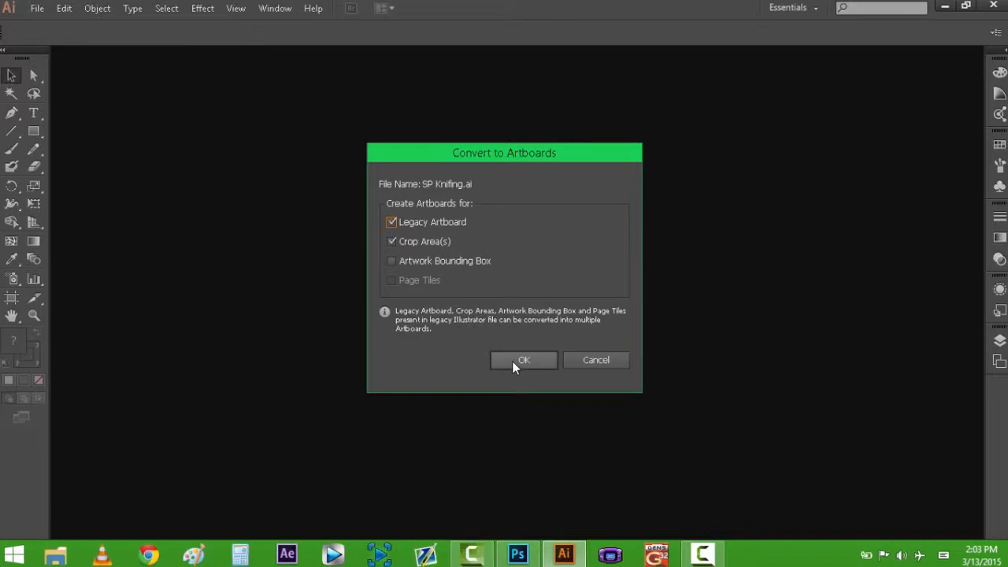
{"action": "left_click", "coordinate": [511, 361]}
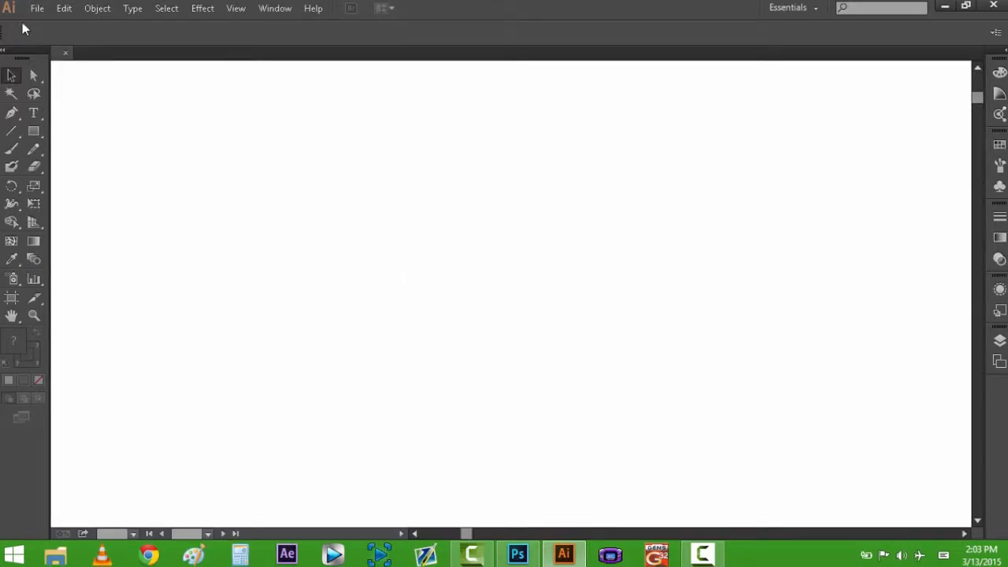
Select the SP compound path and fill it with a very light warm grey tint from the Color Guide
{"action": "left_click", "coordinate": [133, 534]}
{"action": "left_click", "coordinate": [148, 519]}
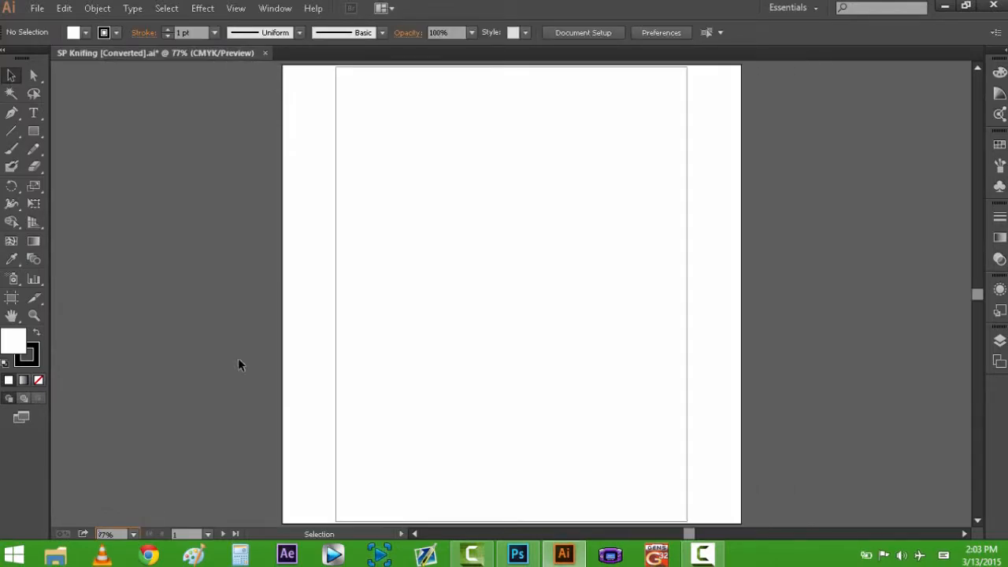
{"action": "left_click", "coordinate": [519, 184]}
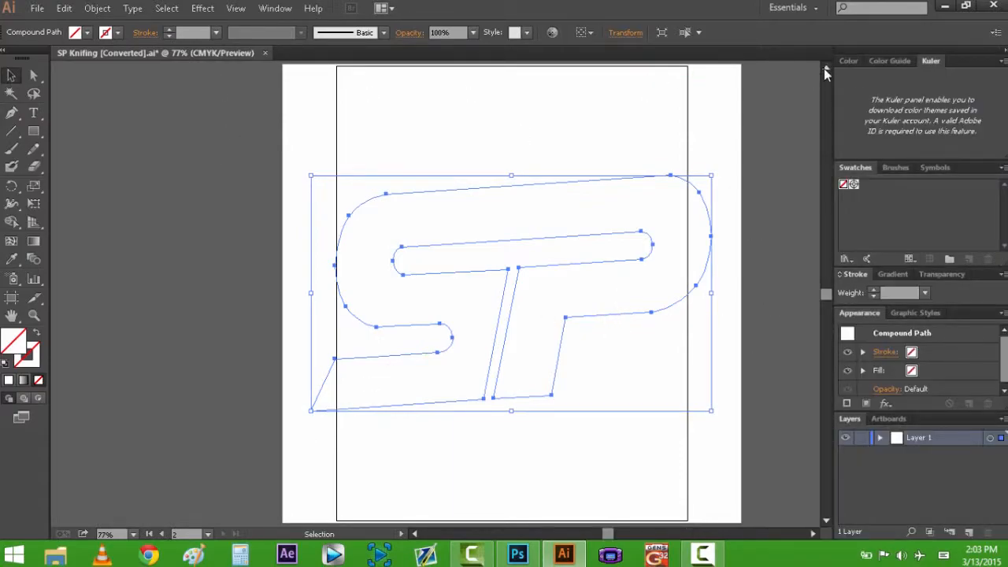
{"action": "left_click", "coordinate": [848, 60]}
{"action": "left_click", "coordinate": [888, 62]}
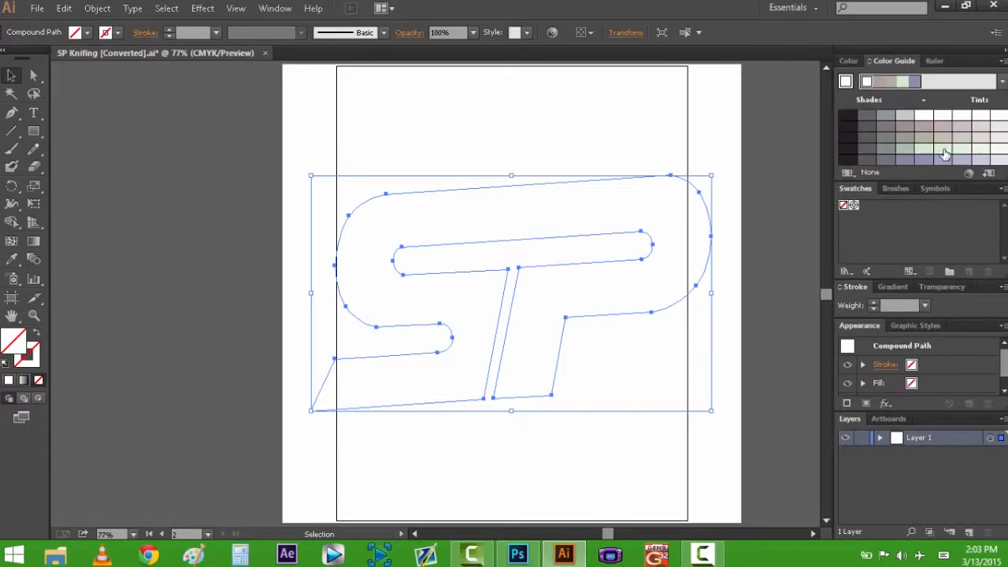
{"action": "left_click", "coordinate": [995, 129]}
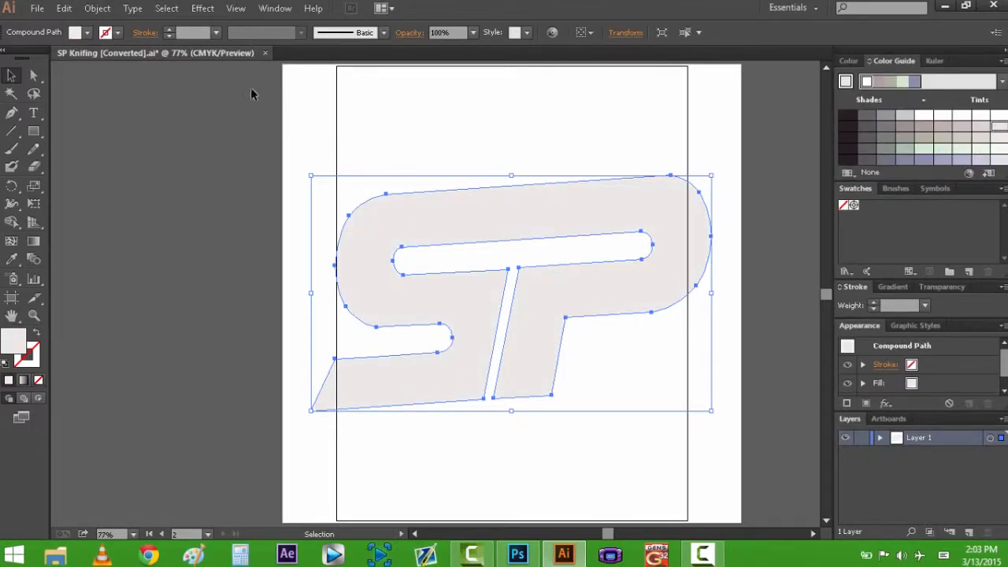
Export the light SP artwork to the Desktop in PNG format with the file name SP 2D
{"action": "left_click", "coordinate": [37, 7]}
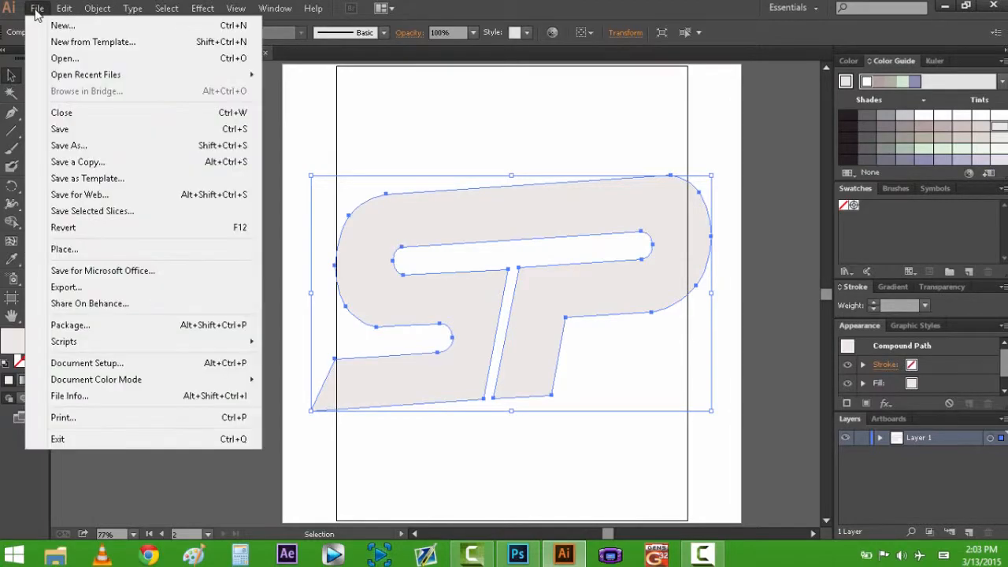
{"action": "left_click", "coordinate": [65, 290]}
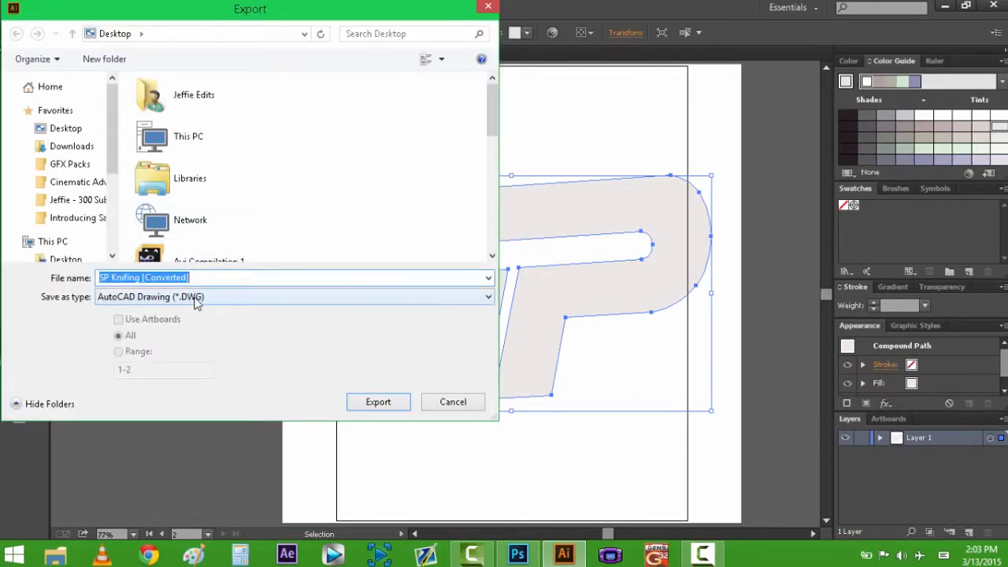
{"action": "left_click_drag", "start_coordinate": [112, 277], "coordinate": [294, 282]}
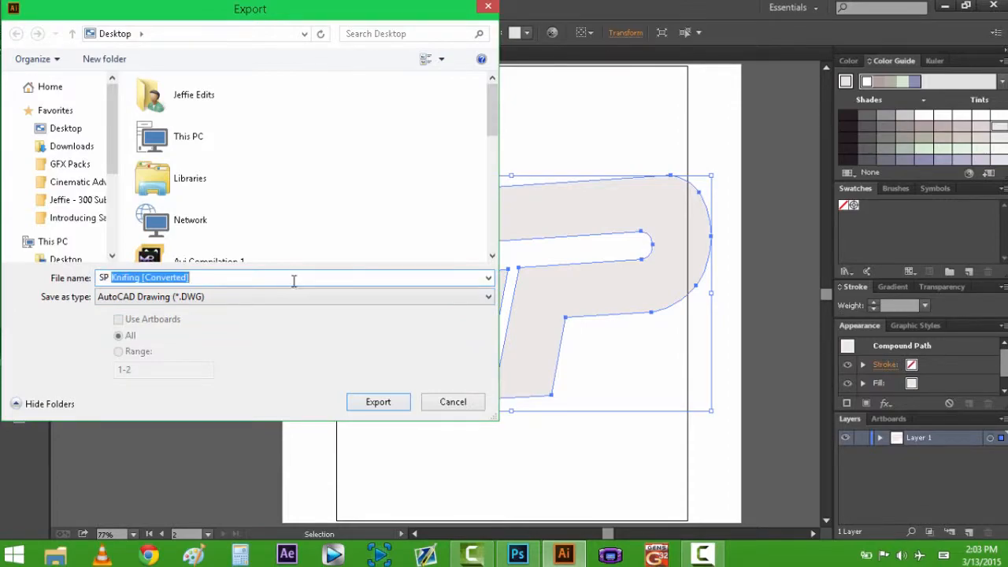
{"action": "type", "text": "2D"}
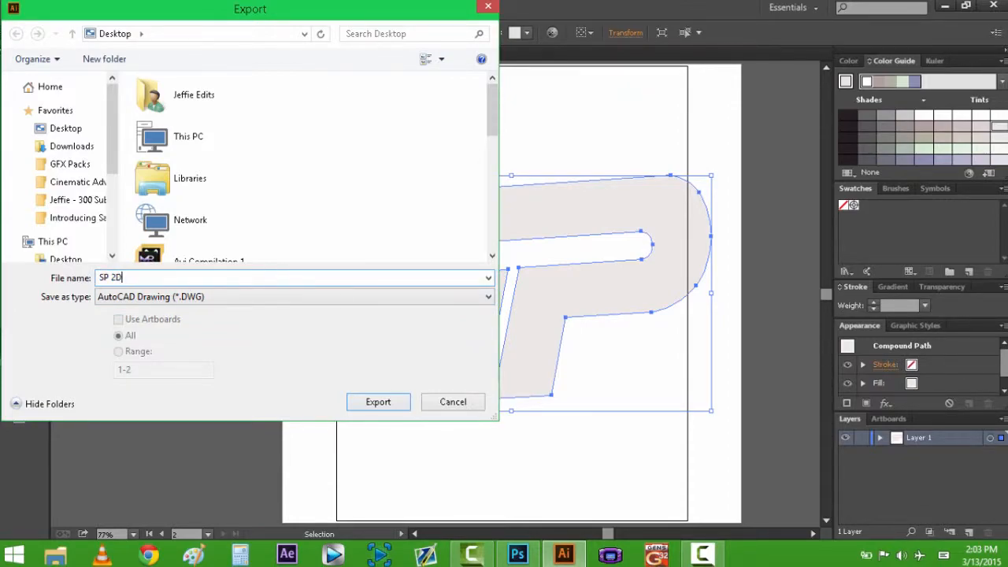
{"action": "left_click", "coordinate": [175, 295]}
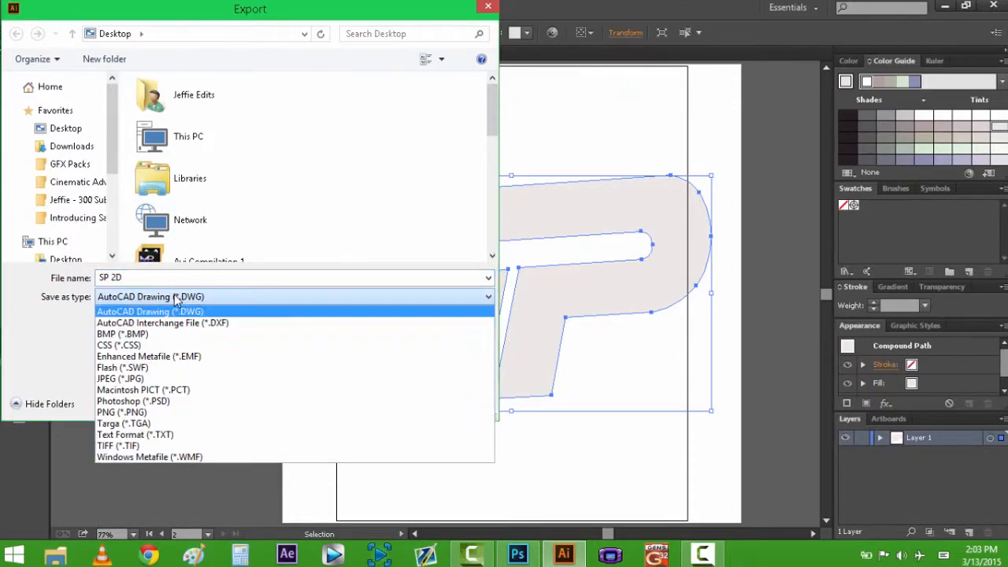
{"action": "left_click", "coordinate": [161, 411]}
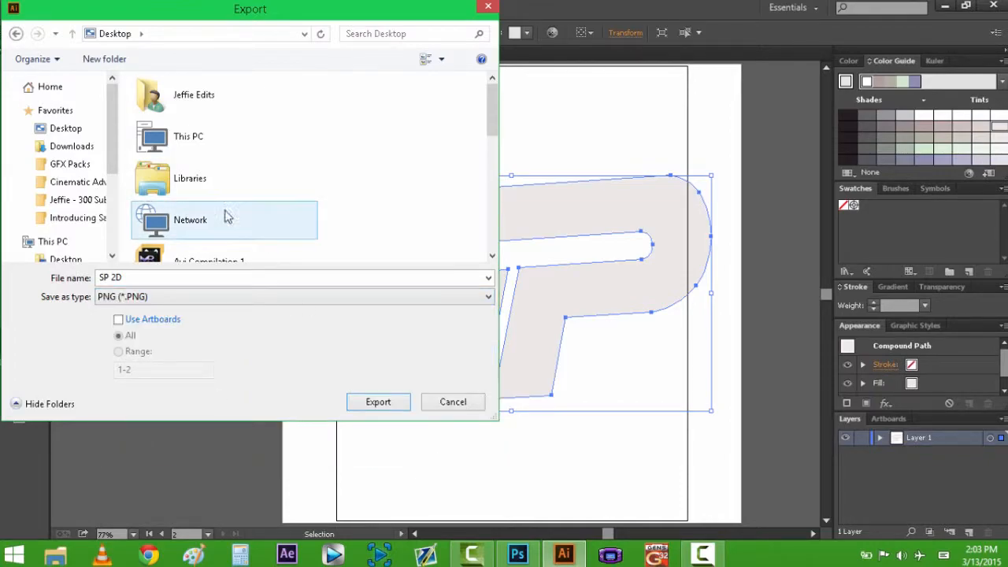
{"action": "left_click", "coordinate": [376, 402]}
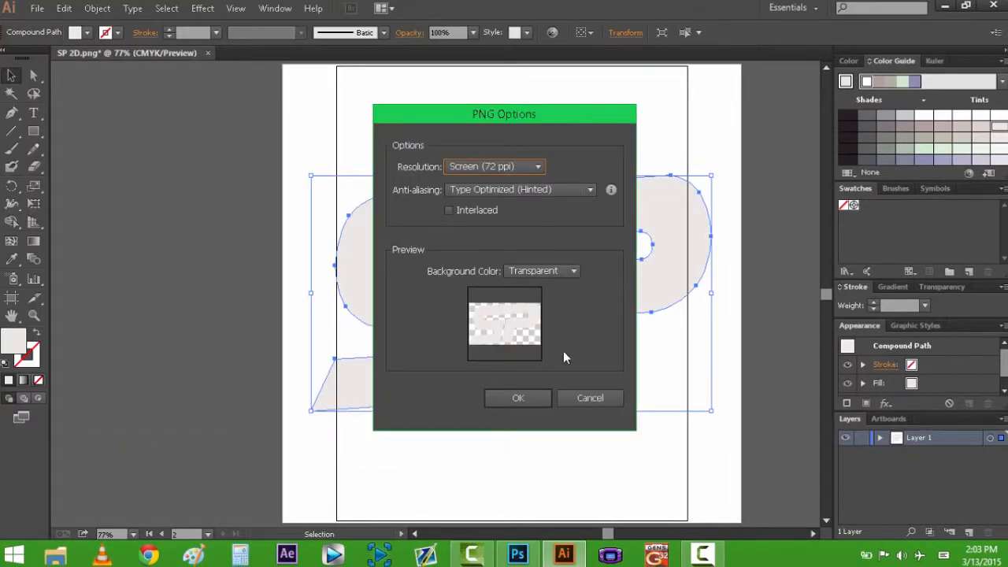
Set the PNG resolution to High (300 ppi) and finish the export with a transparent background
{"action": "left_click", "coordinate": [531, 166]}
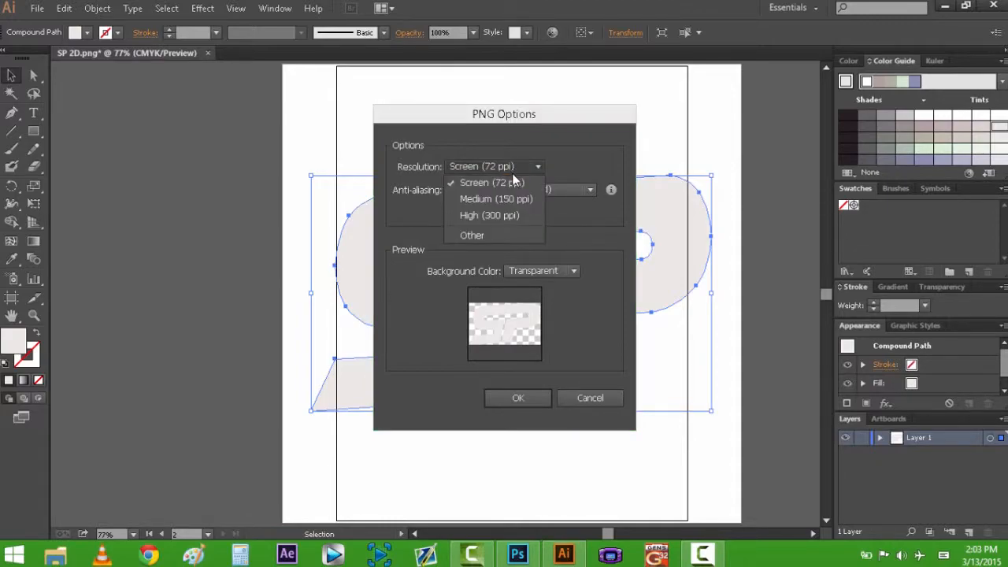
{"action": "left_click", "coordinate": [508, 213]}
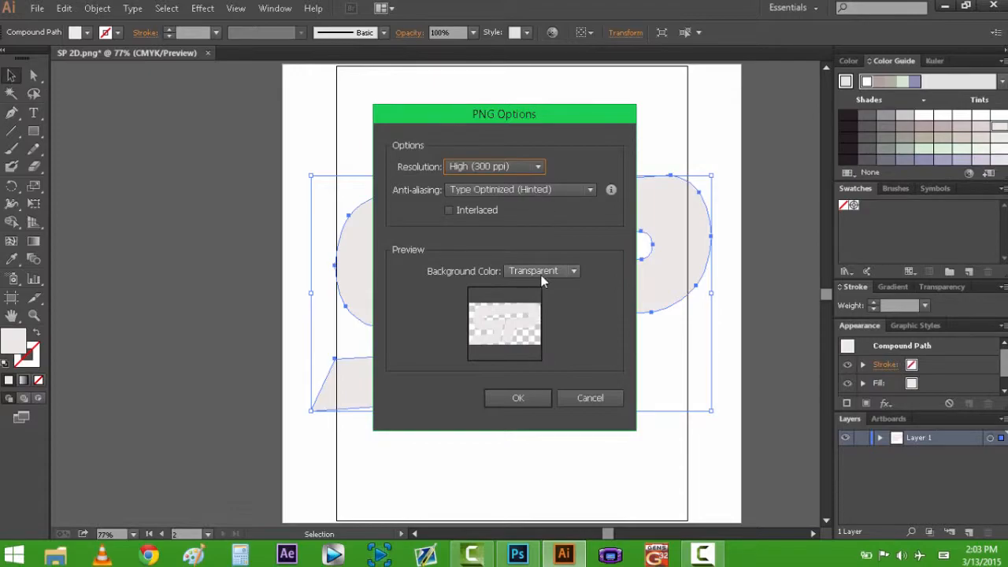
{"action": "left_click", "coordinate": [518, 397]}
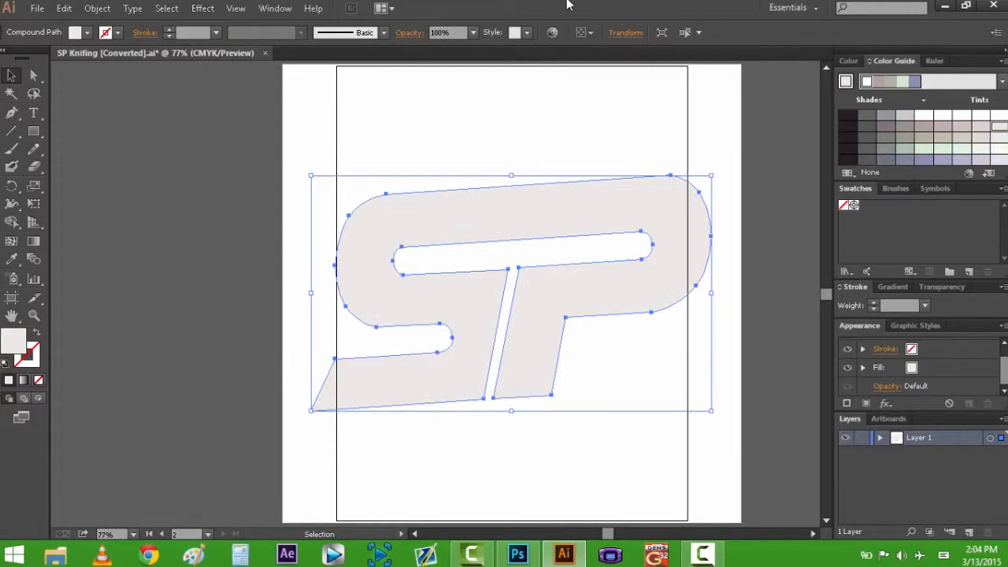
Fill the SP path with a slightly darker warm grey tint and set up a 3D Extrude & Bevel effect in Front position
{"action": "left_click", "coordinate": [980, 128]}
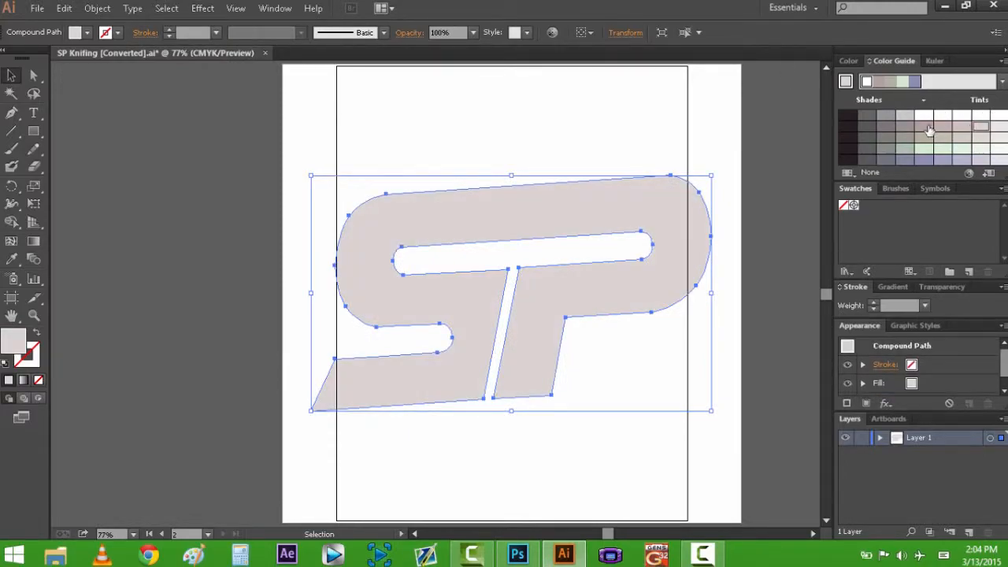
{"action": "left_click", "coordinate": [203, 8]}
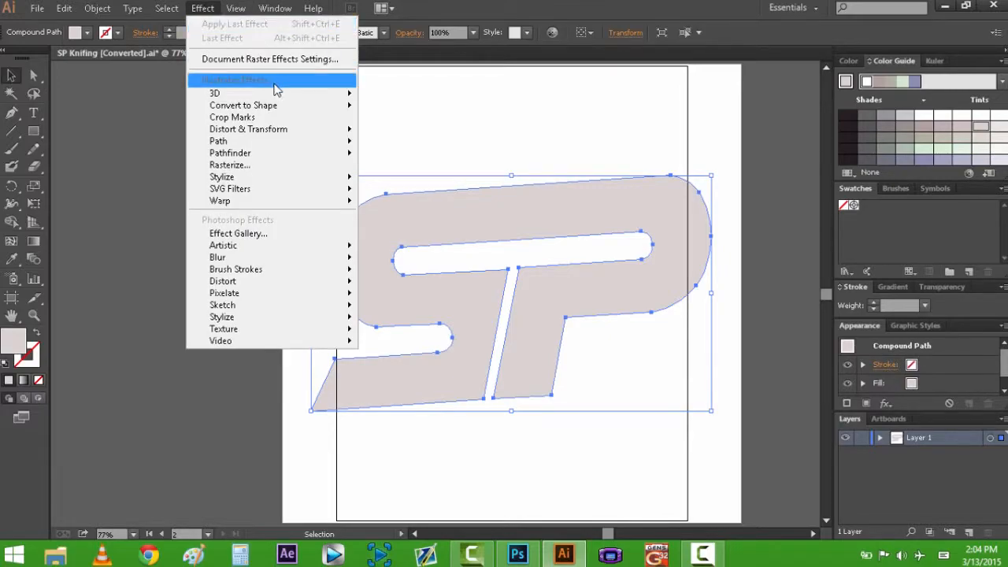
{"action": "mouse_move", "coordinate": [319, 99]}
{"action": "left_click", "coordinate": [388, 98]}
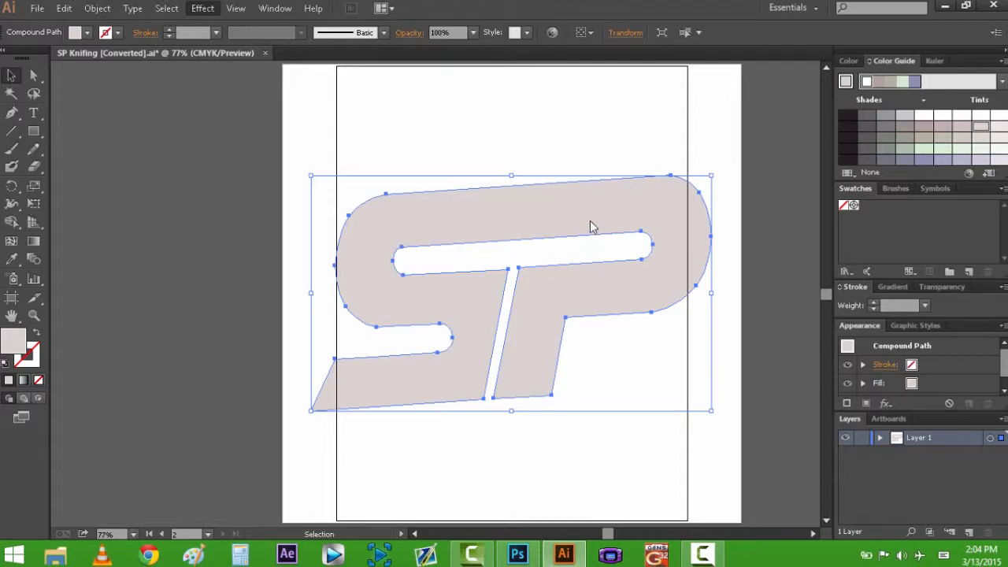
{"action": "left_click", "coordinate": [413, 171]}
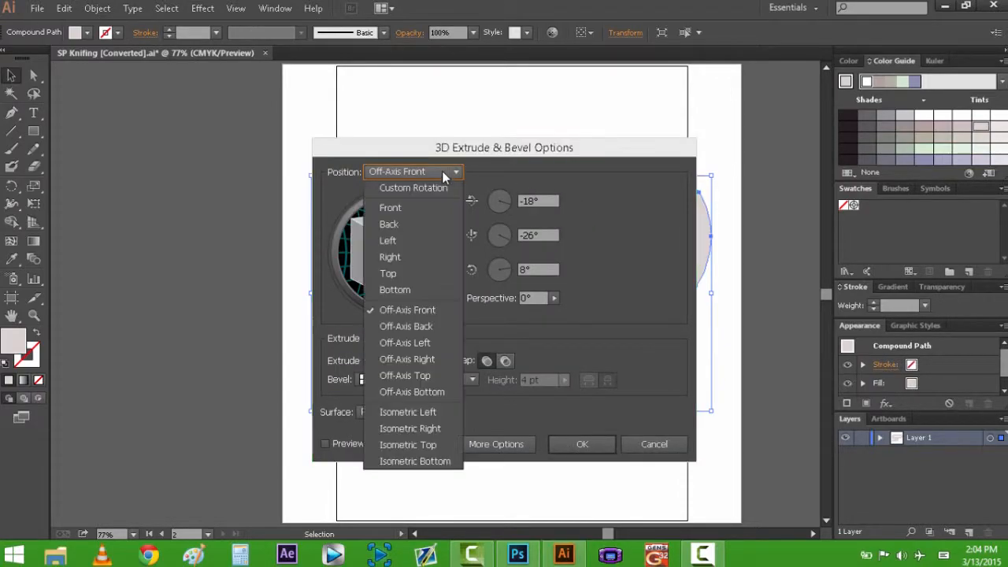
{"action": "left_click", "coordinate": [429, 208]}
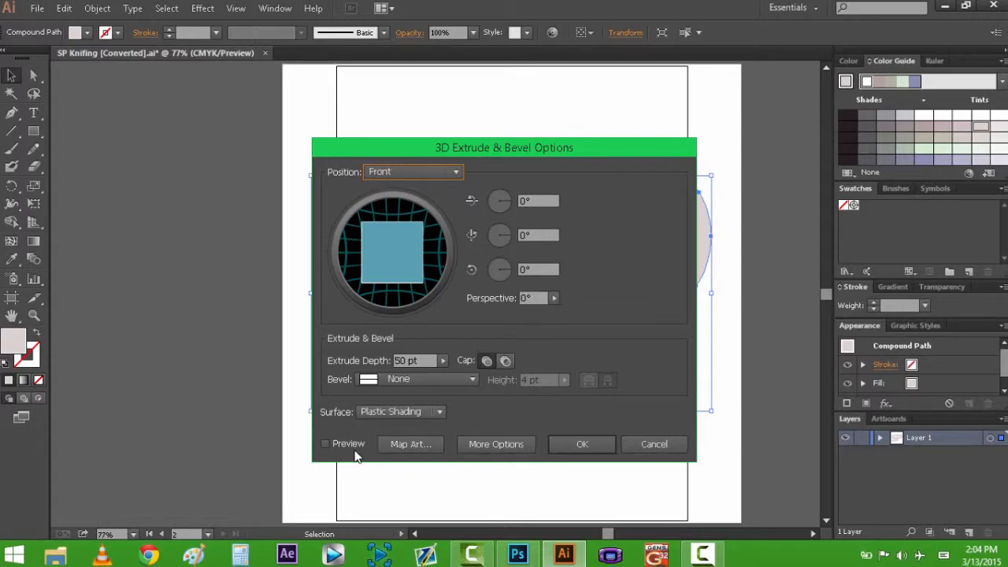
Set the extrusion perspective to 125° with a Tall-Round bevel of 1 pt height, and preview it on the artwork
{"action": "left_click", "coordinate": [553, 298]}
{"action": "left_click", "coordinate": [540, 313]}
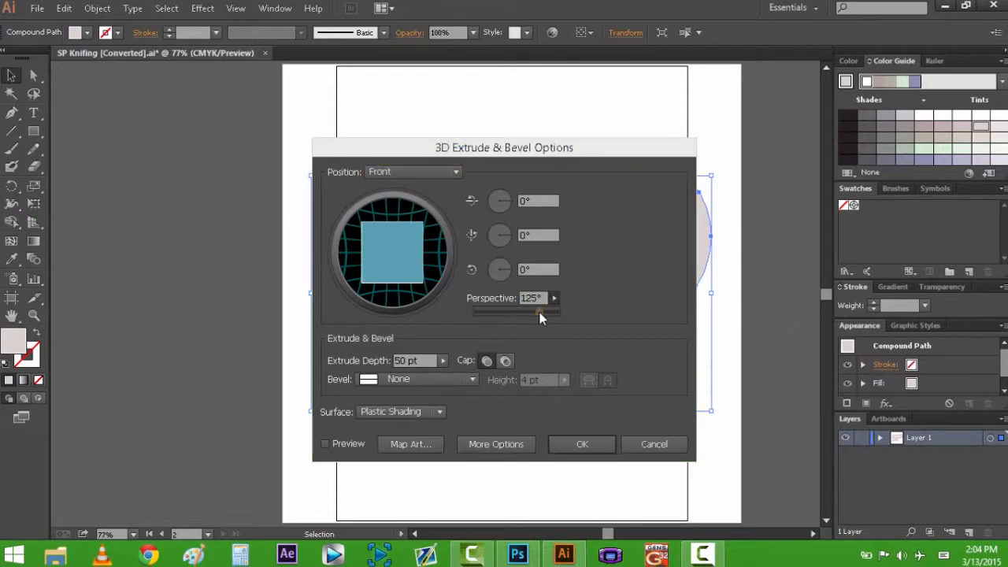
{"action": "left_click", "coordinate": [472, 378]}
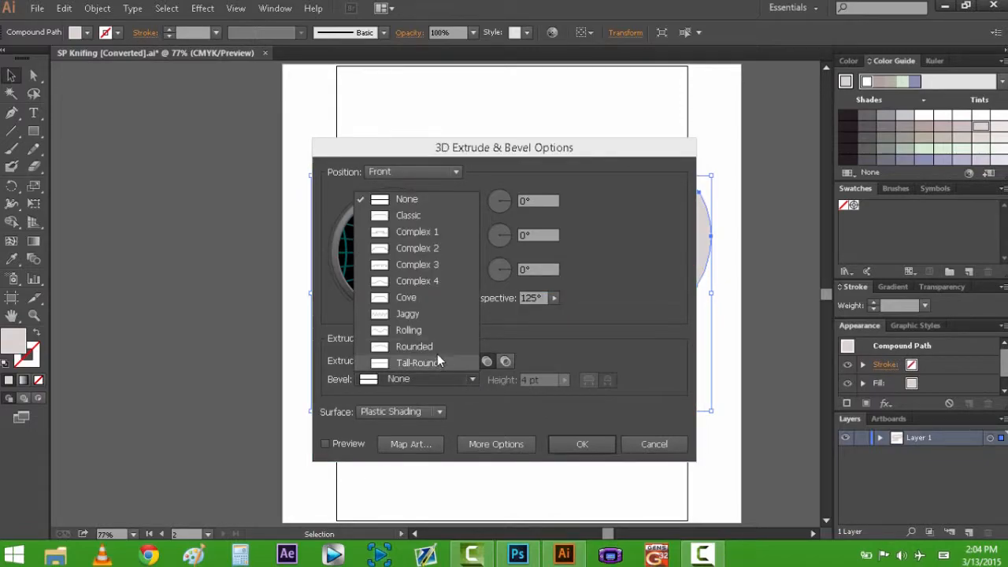
{"action": "left_click", "coordinate": [417, 362]}
{"action": "left_click_drag", "start_coordinate": [564, 380], "coordinate": [478, 394]}
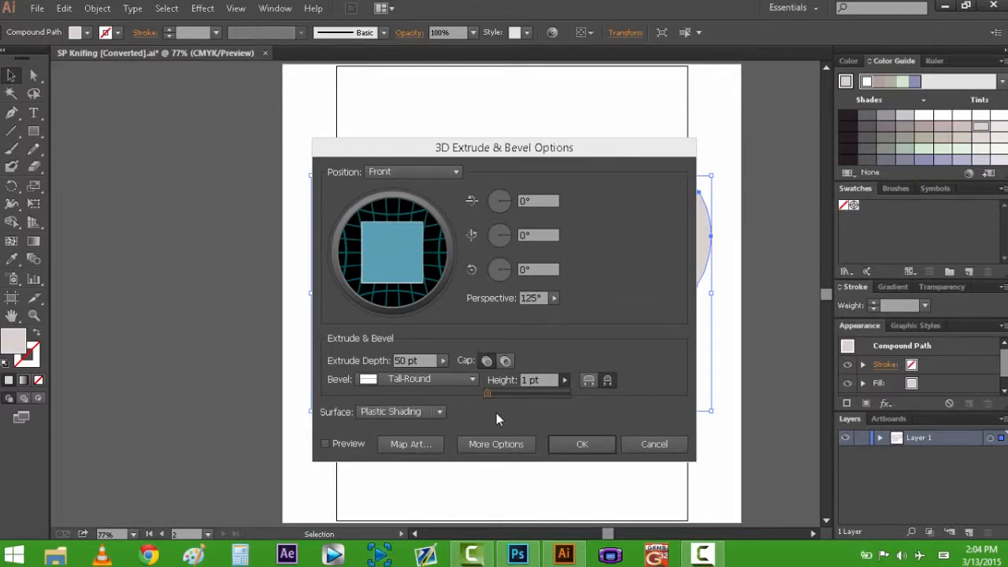
{"action": "left_click", "coordinate": [495, 415]}
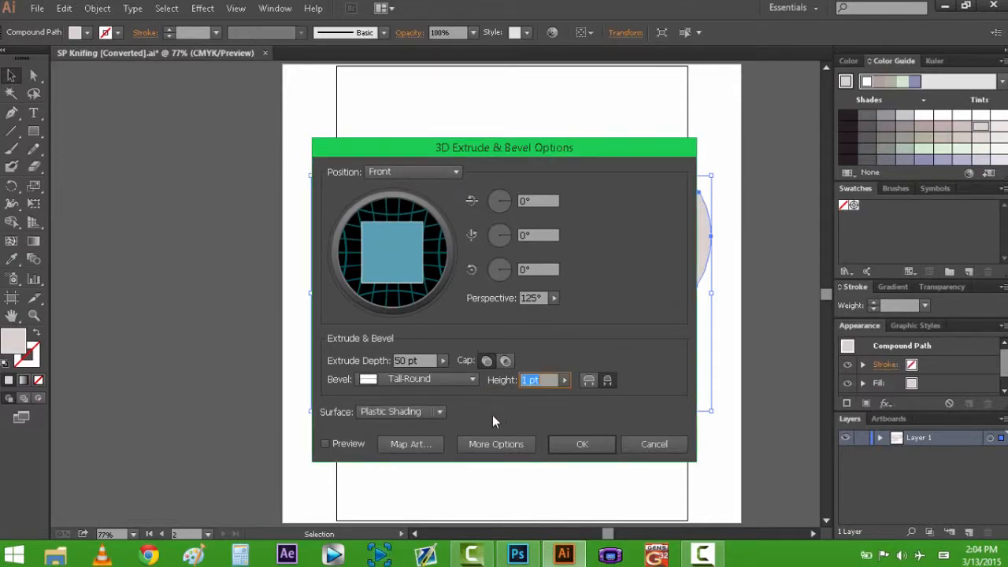
{"action": "left_click", "coordinate": [326, 443]}
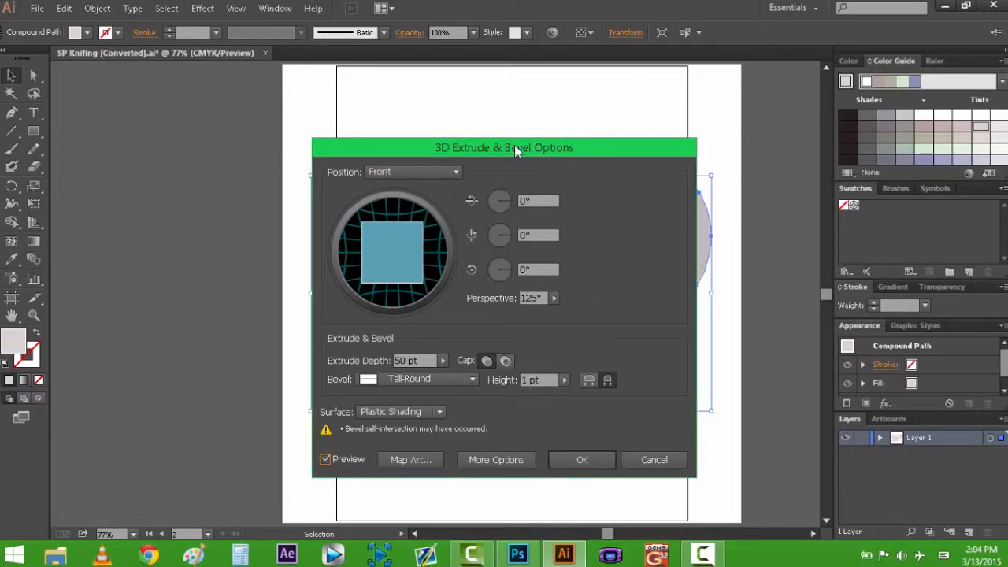
{"action": "left_click_drag", "start_coordinate": [512, 147], "coordinate": [865, 155]}
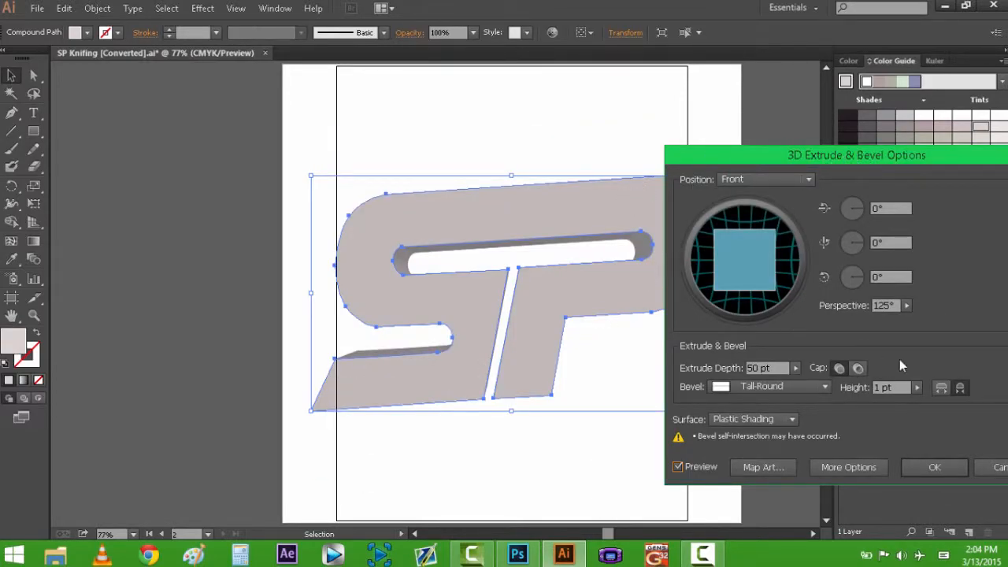
Try the Diffuse Shading and Wireframe surfaces on the extruded SP, returning to Plastic Shading
{"action": "left_click", "coordinate": [780, 417]}
{"action": "left_click", "coordinate": [750, 463]}
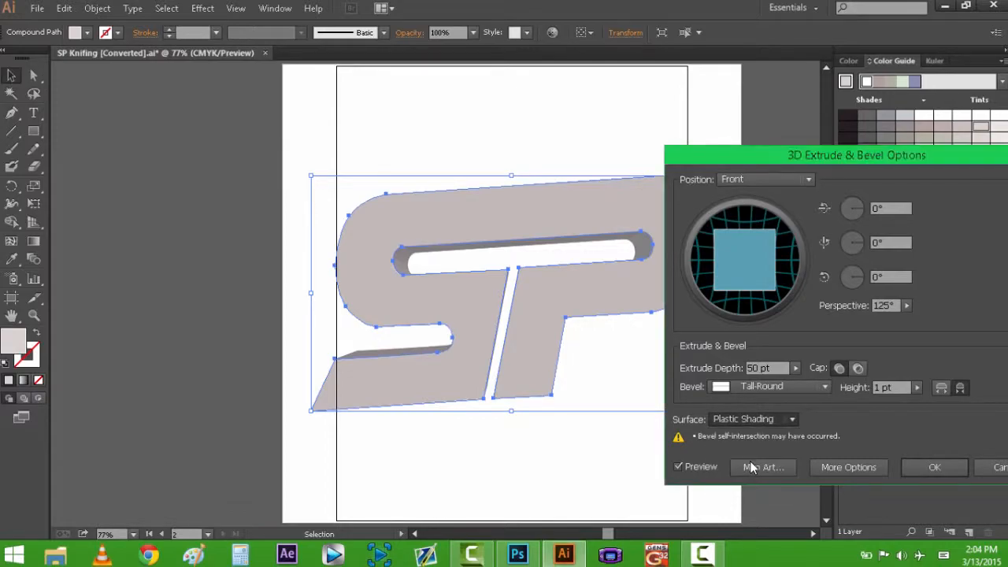
{"action": "left_click", "coordinate": [762, 418]}
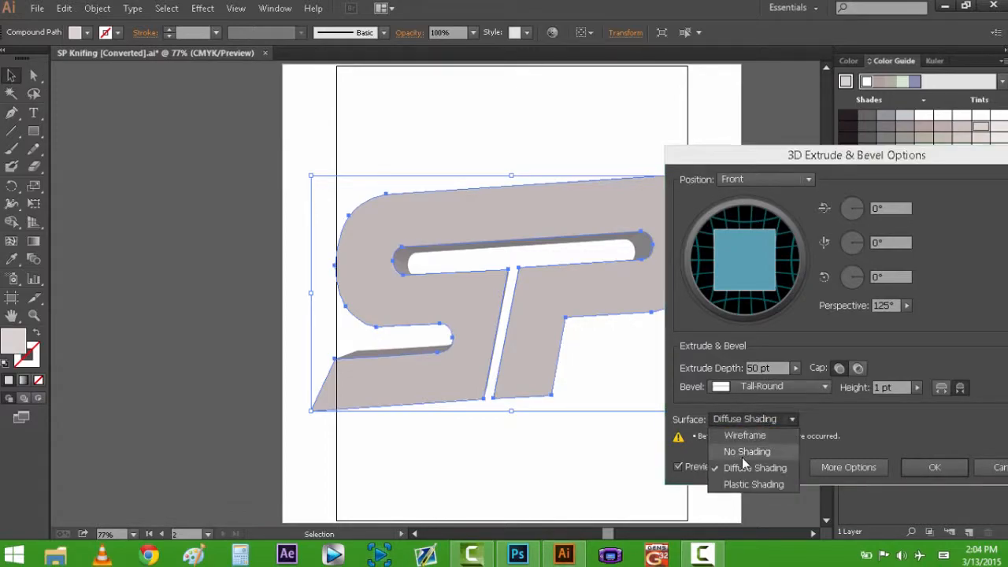
{"action": "left_click", "coordinate": [743, 436]}
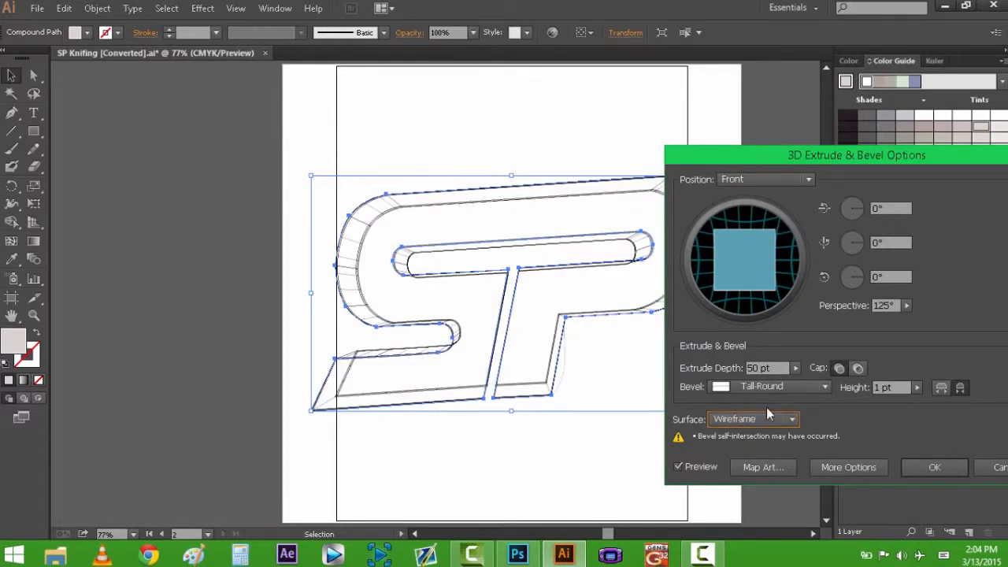
{"action": "left_click", "coordinate": [762, 418]}
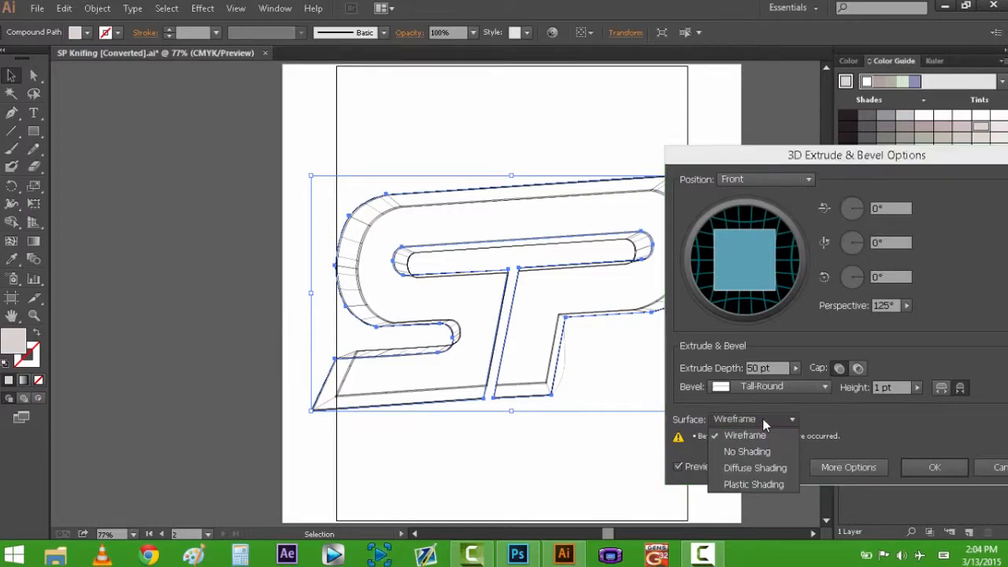
{"action": "left_click", "coordinate": [754, 483]}
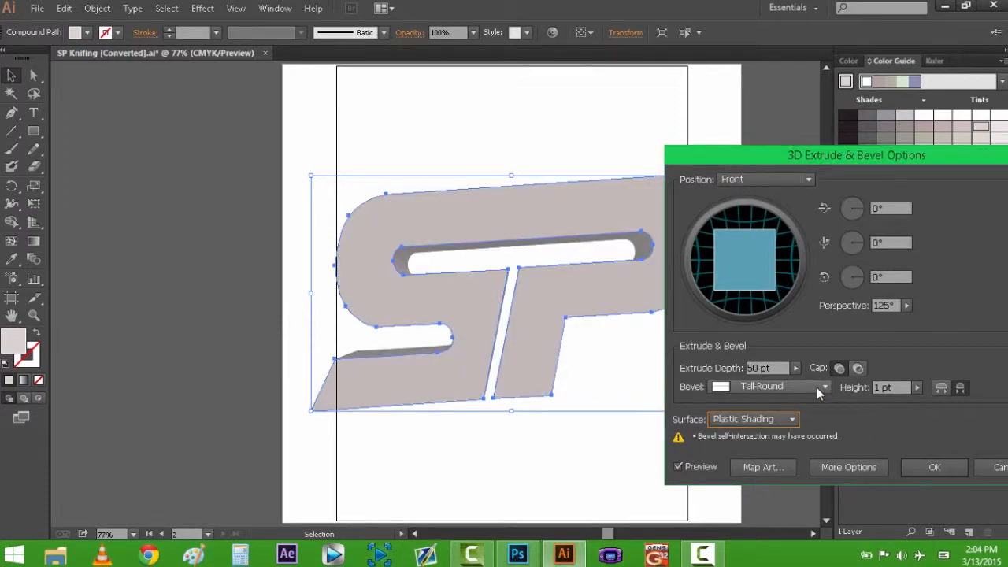
Compare the Classic and Rounded bevels, settle on Classic, apply the extrusion and deselect the logo
{"action": "left_click", "coordinate": [817, 387]}
{"action": "left_click", "coordinate": [763, 222]}
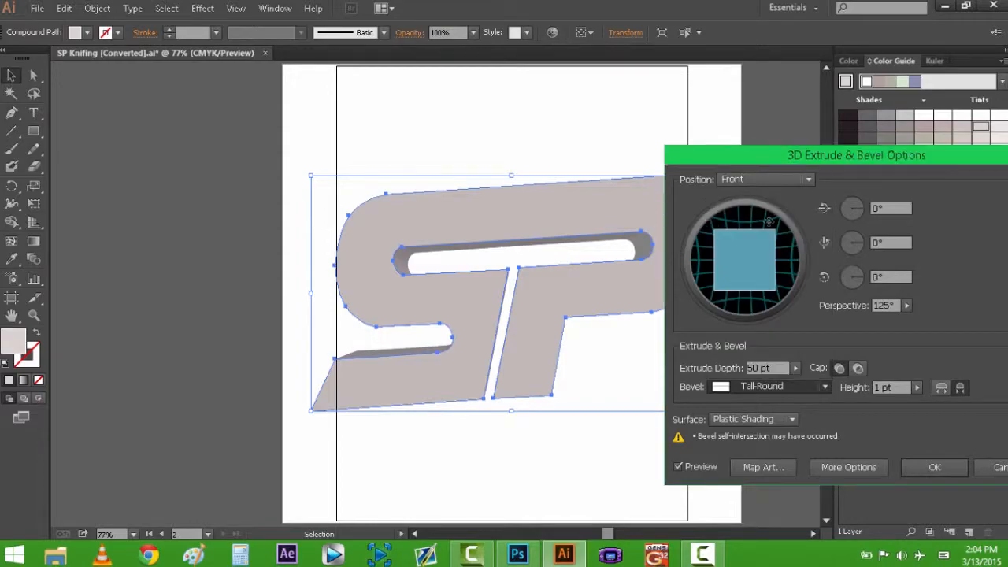
{"action": "left_click", "coordinate": [758, 386]}
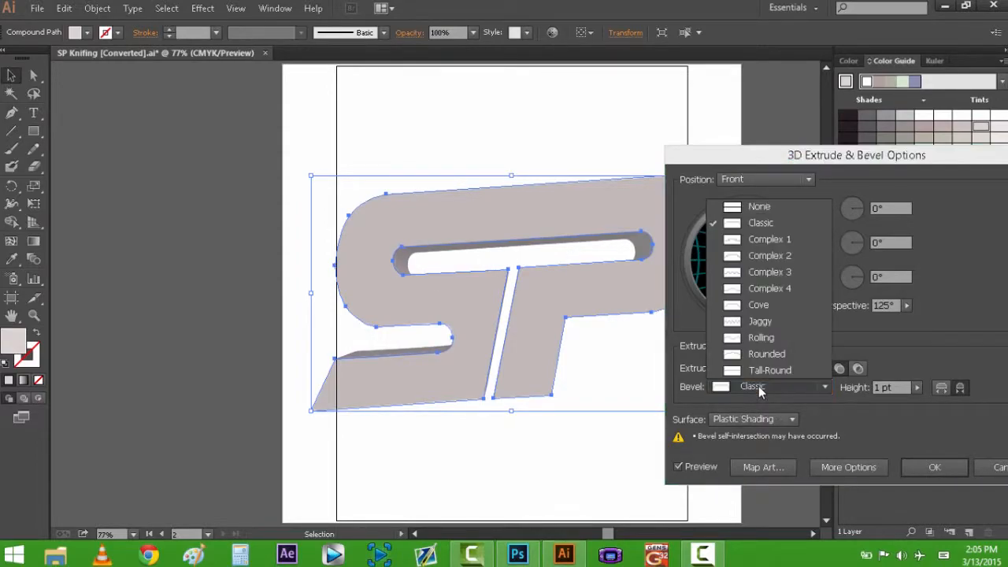
{"action": "left_click", "coordinate": [756, 354]}
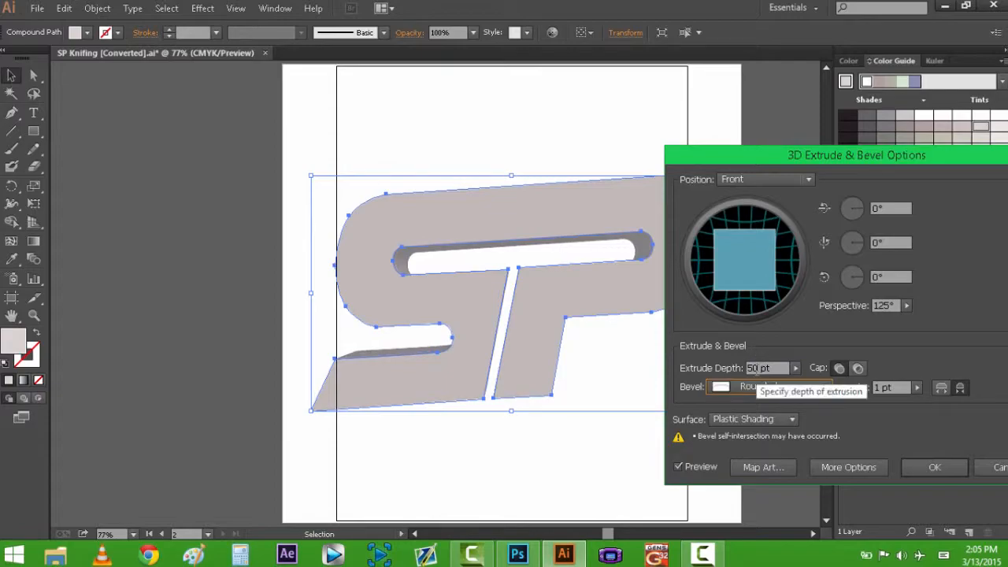
{"action": "left_click", "coordinate": [752, 385]}
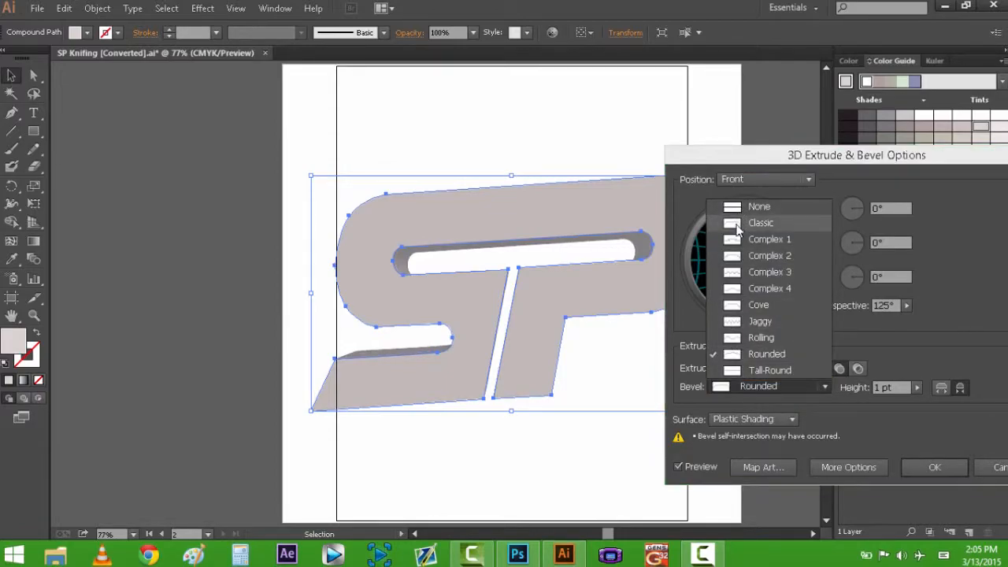
{"action": "left_click", "coordinate": [736, 226]}
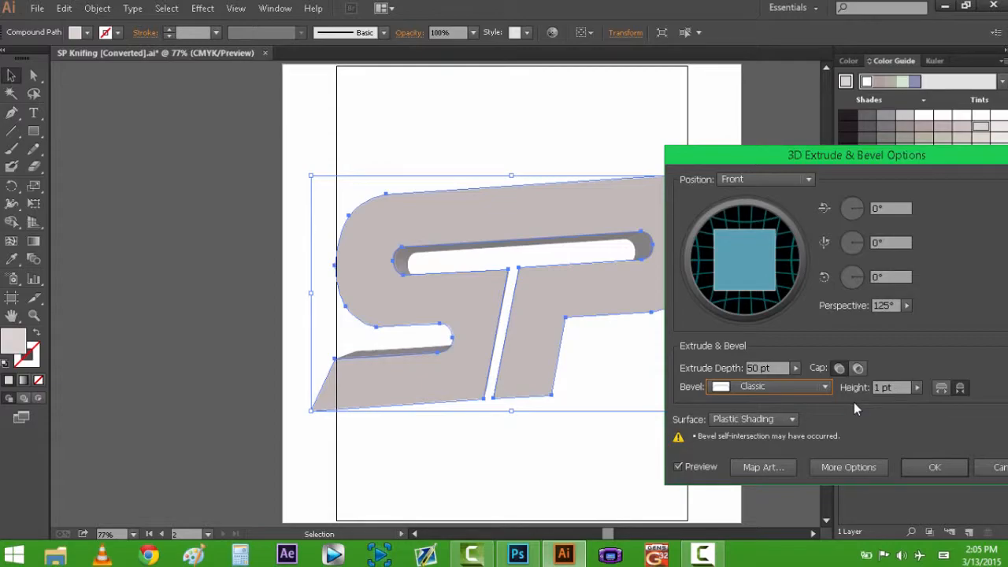
{"action": "left_click", "coordinate": [928, 466]}
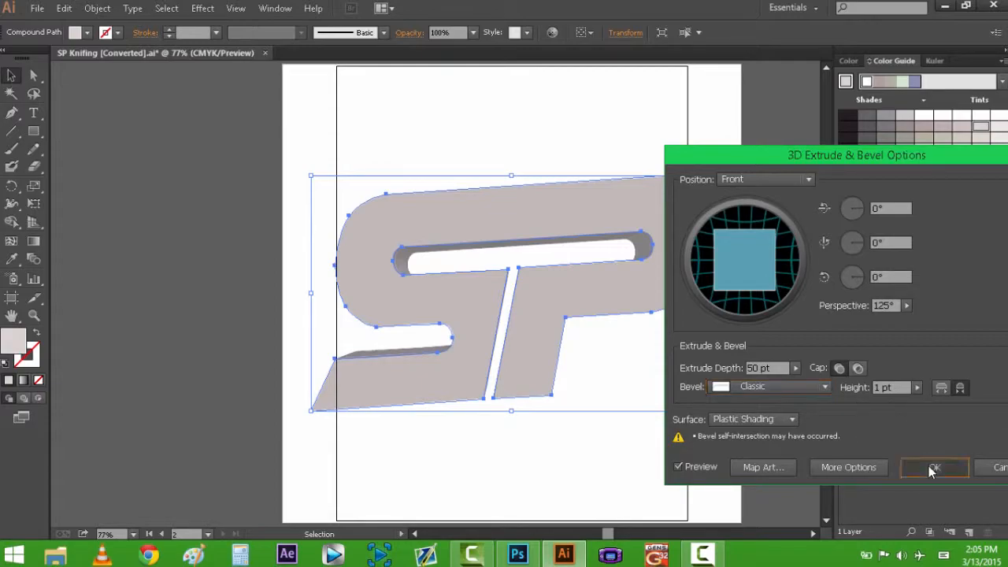
{"action": "left_click", "coordinate": [368, 136]}
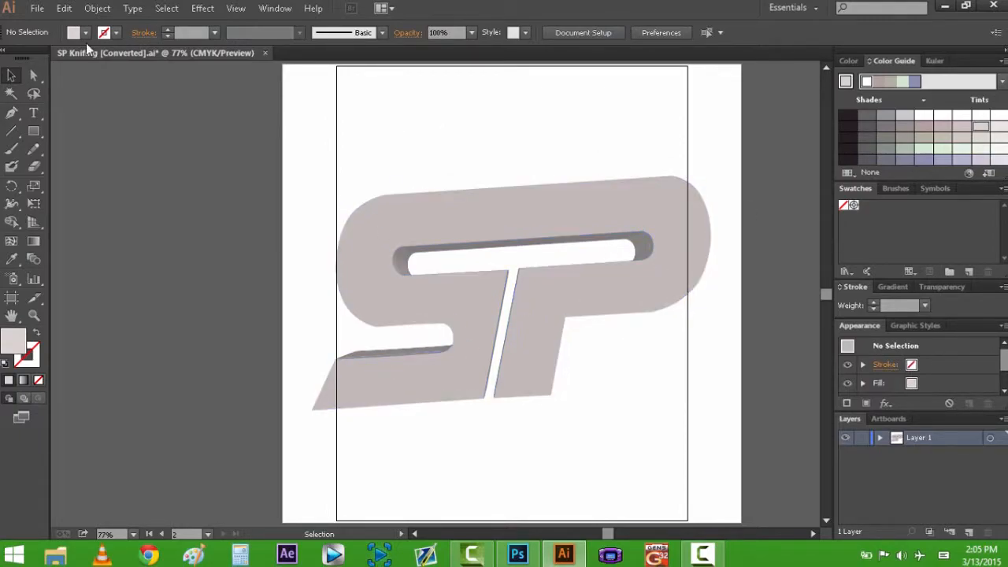
Export the extruded logo to the Desktop as the PNG file SP 3D at High (300 ppi) with a transparent background
{"action": "left_click", "coordinate": [61, 8]}
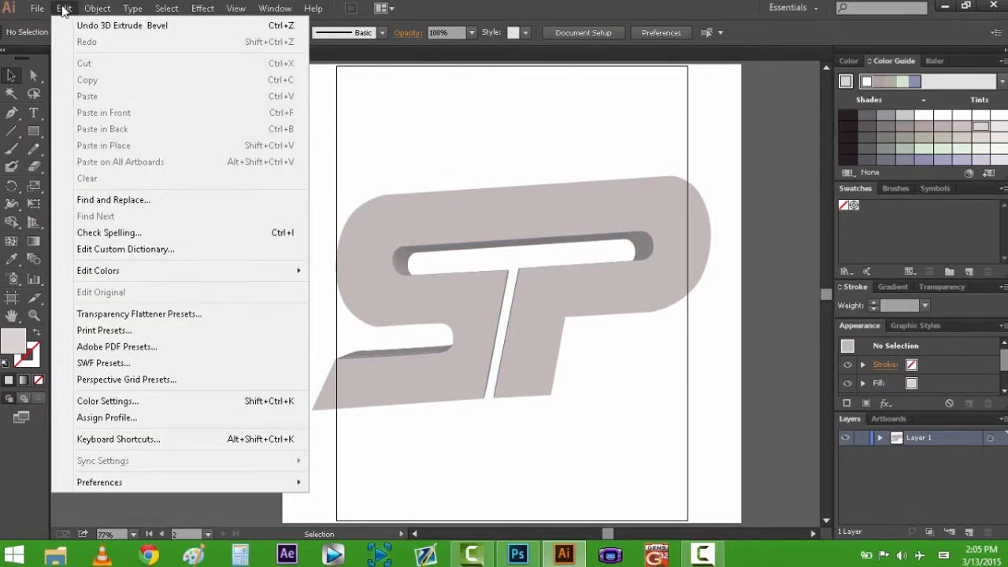
{"action": "mouse_move", "coordinate": [36, 10]}
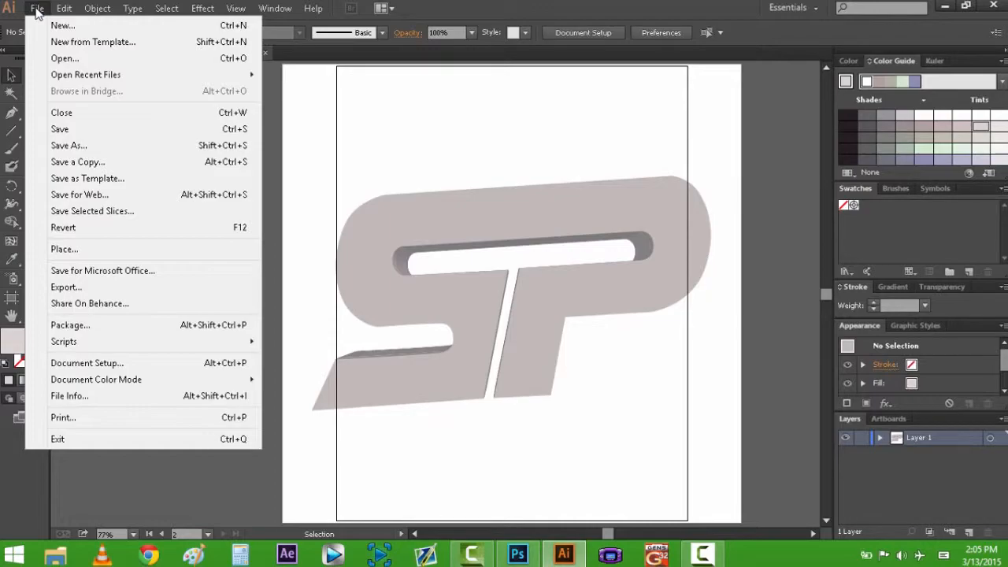
{"action": "left_click", "coordinate": [127, 288]}
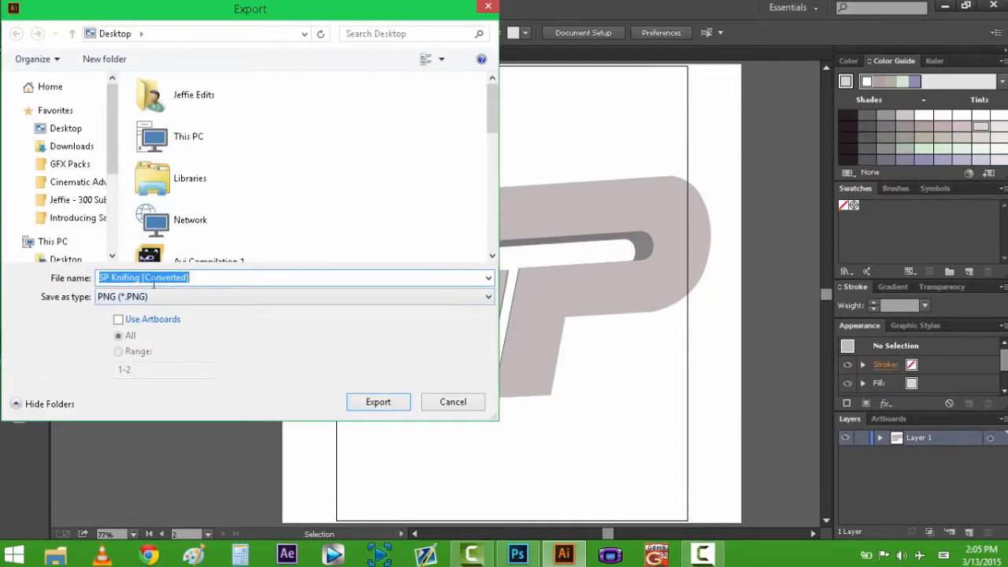
{"action": "left_click_drag", "start_coordinate": [110, 278], "coordinate": [243, 293]}
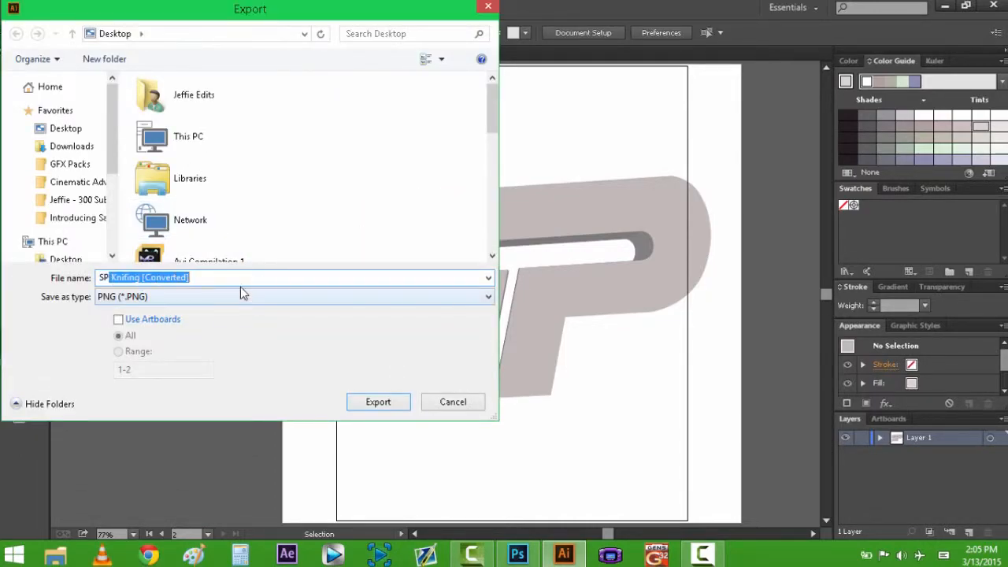
{"action": "key", "text": "BackSpace"}
{"action": "type", "text": "3"}
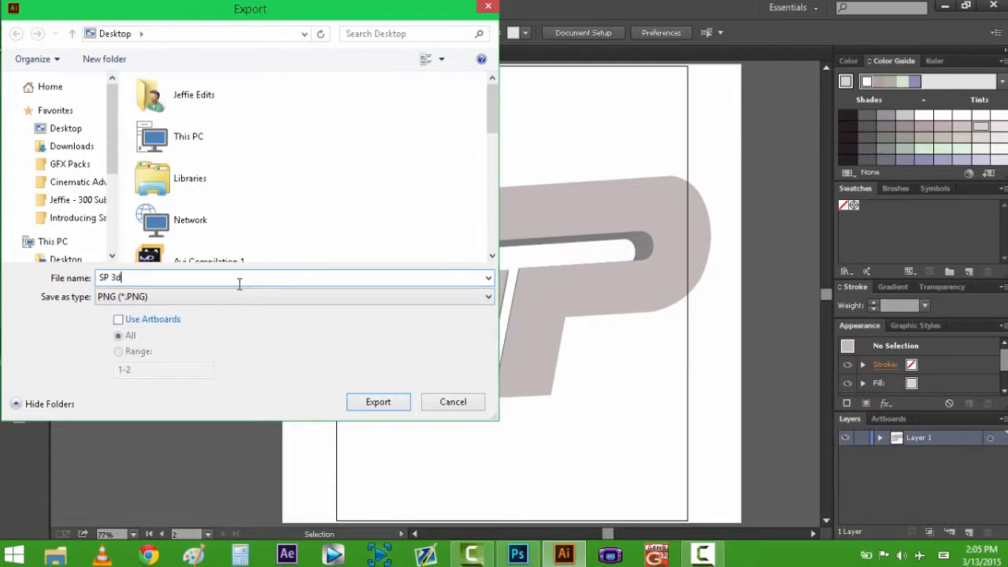
{"action": "type", "text": "DE"}
{"action": "left_click", "coordinate": [384, 404]}
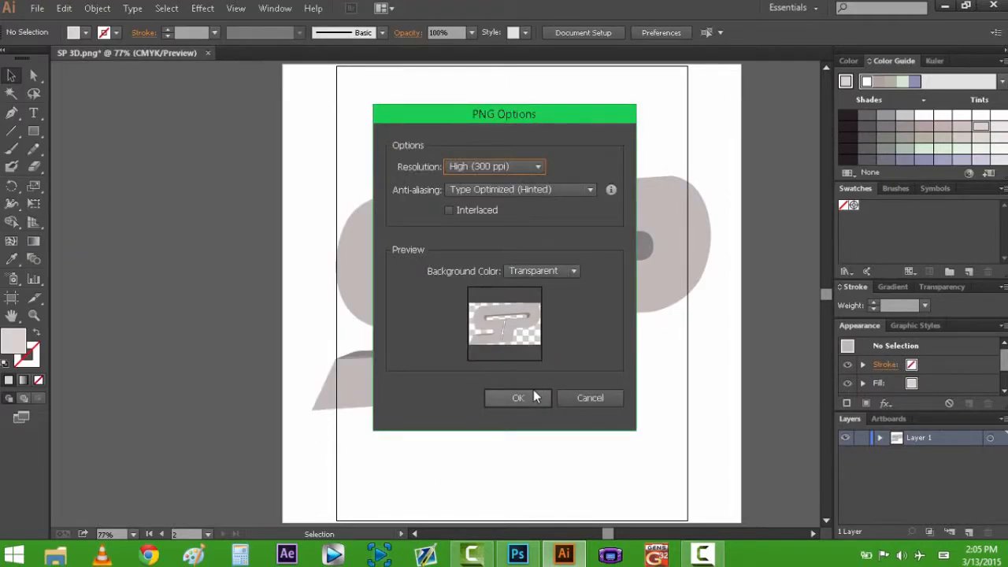
{"action": "left_click", "coordinate": [518, 398]}
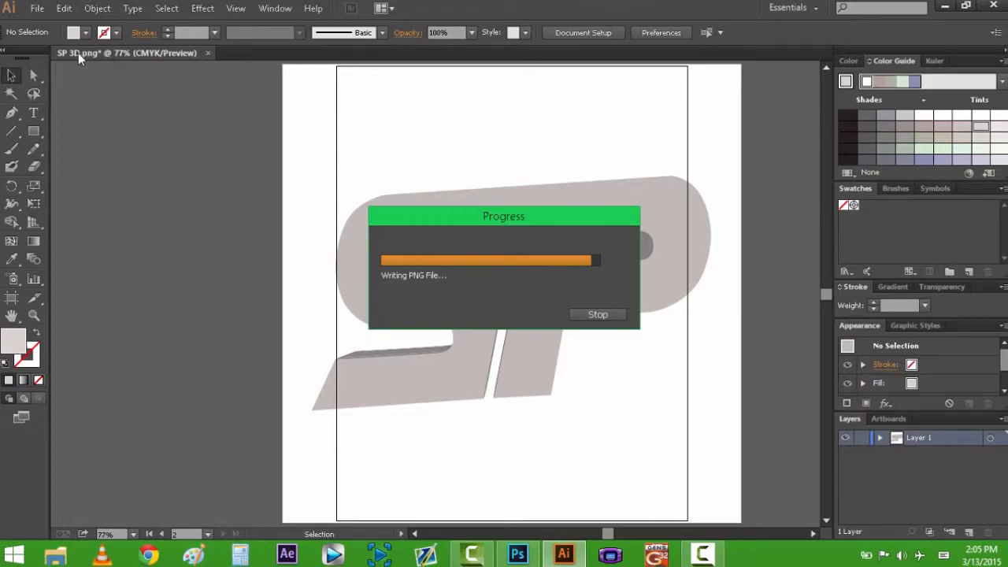
Undo the Extrude & Bevel effect and fill the flat SP path with a medium grey shade from the Color Guide
{"action": "left_click", "coordinate": [67, 9]}
{"action": "left_click", "coordinate": [93, 29]}
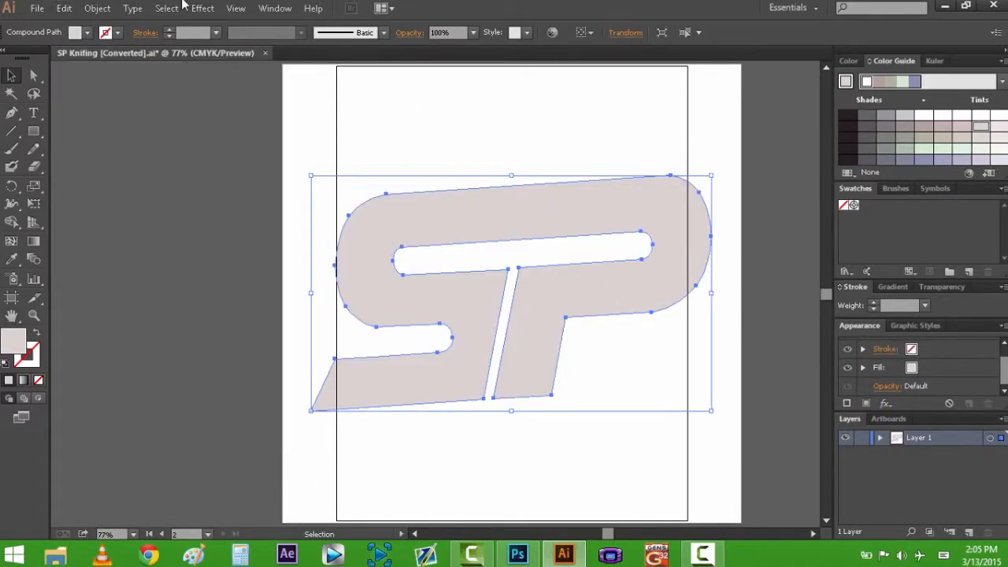
{"action": "left_click", "coordinate": [885, 119]}
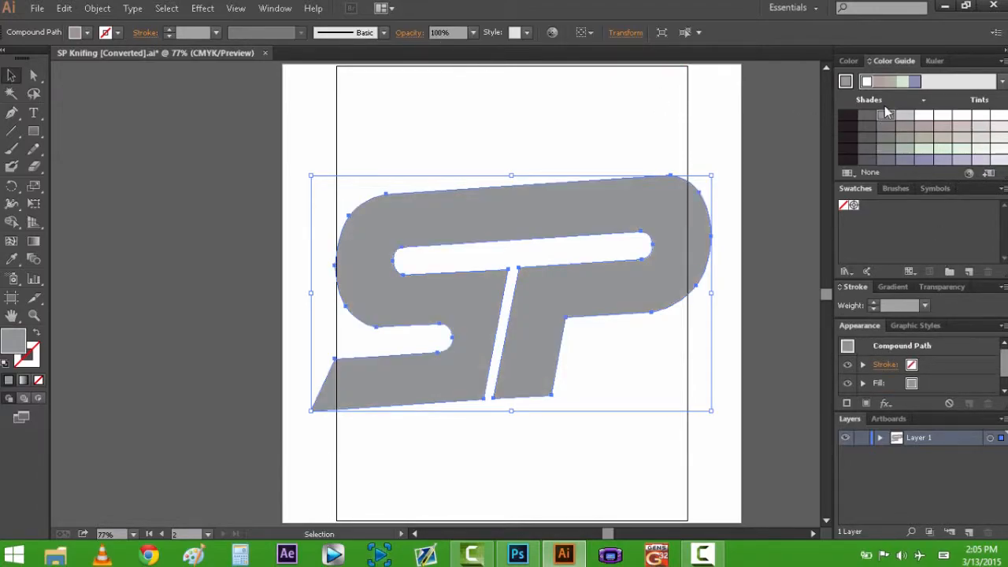
{"action": "left_click", "coordinate": [904, 117]}
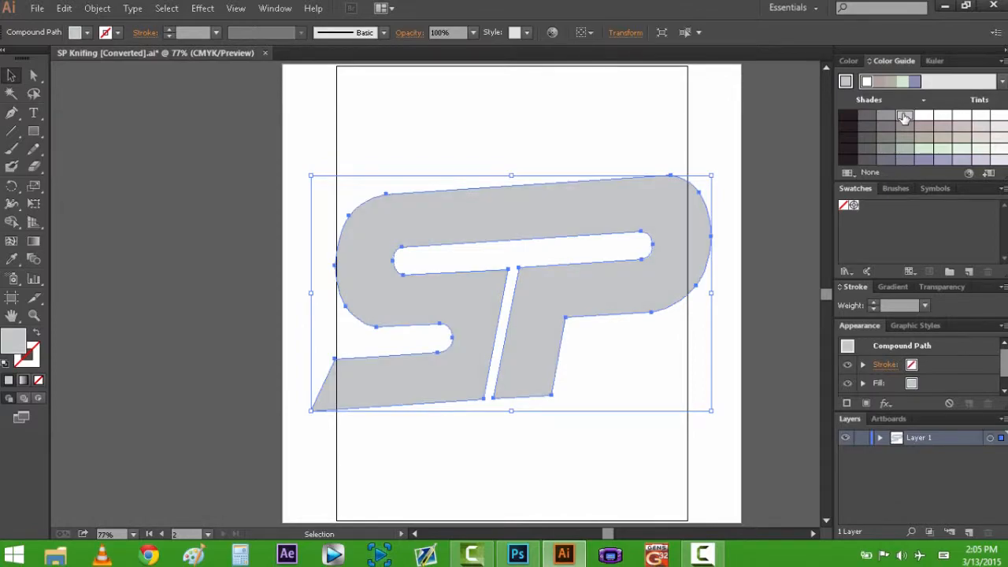
{"action": "left_click", "coordinate": [885, 116]}
Set up a 3D Extrude & Bevel effect on the grey SP path with the Front position and a Tall-Round bevel
{"action": "left_click", "coordinate": [202, 10]}
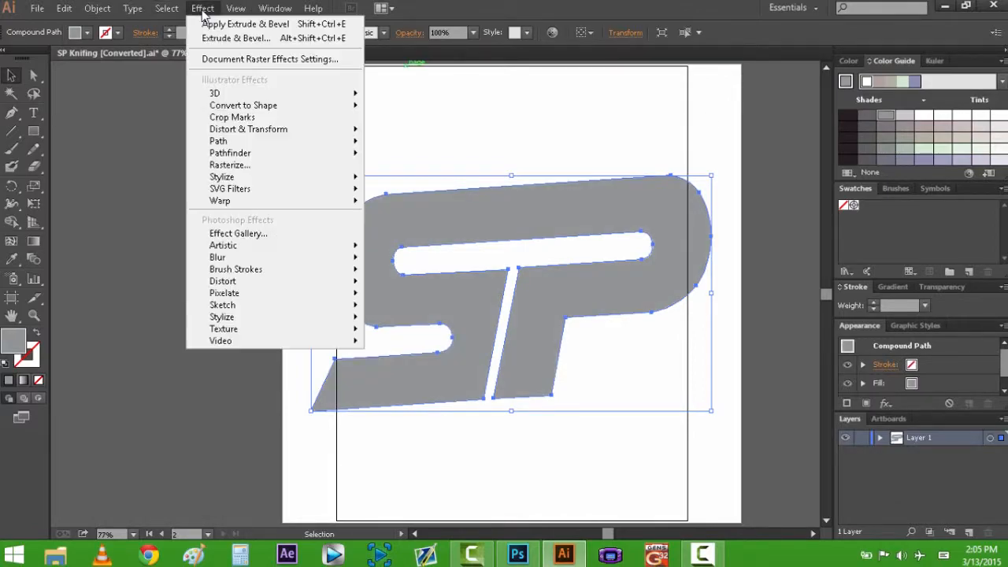
{"action": "mouse_move", "coordinate": [328, 94]}
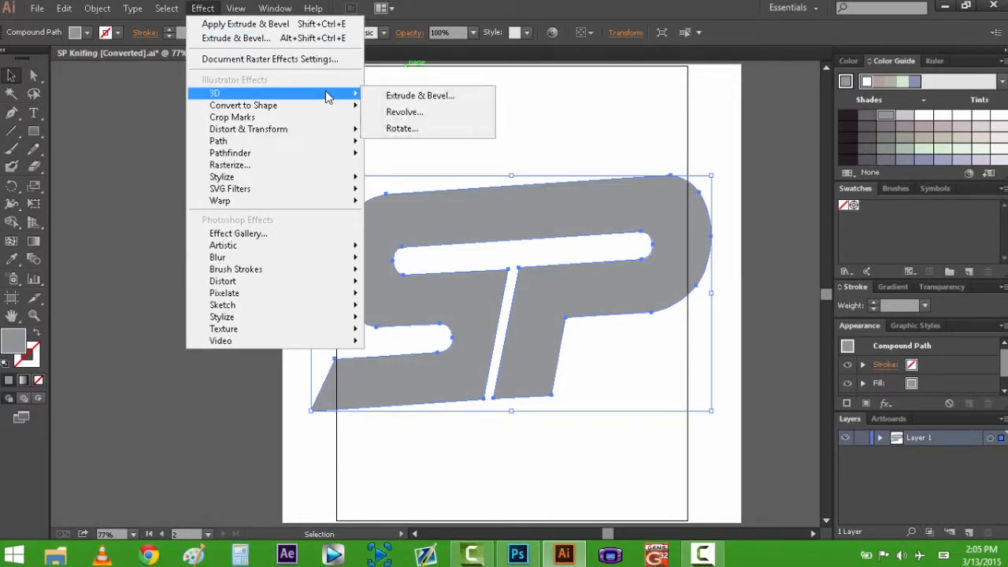
{"action": "left_click", "coordinate": [396, 95]}
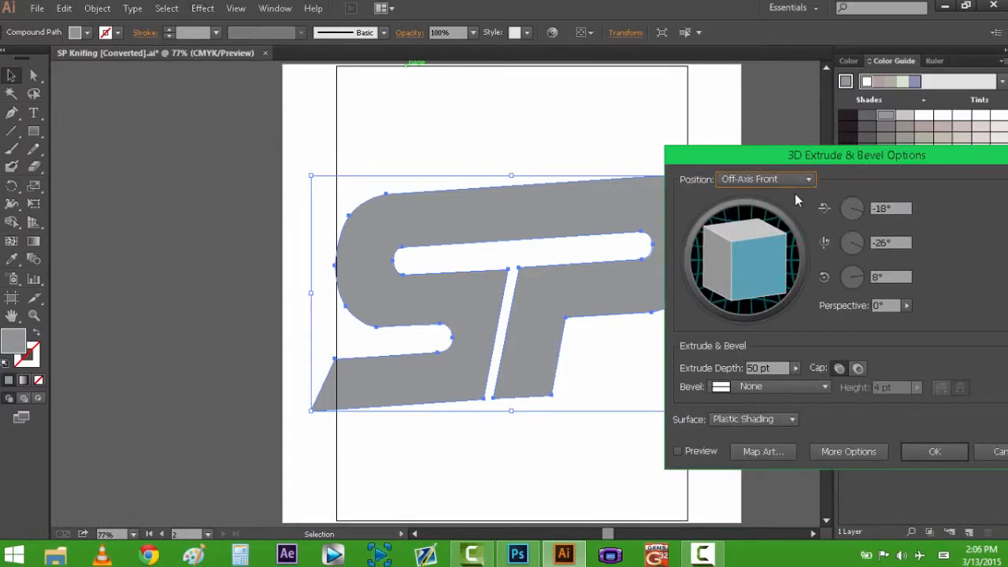
{"action": "left_click", "coordinate": [793, 179]}
{"action": "left_click", "coordinate": [762, 213]}
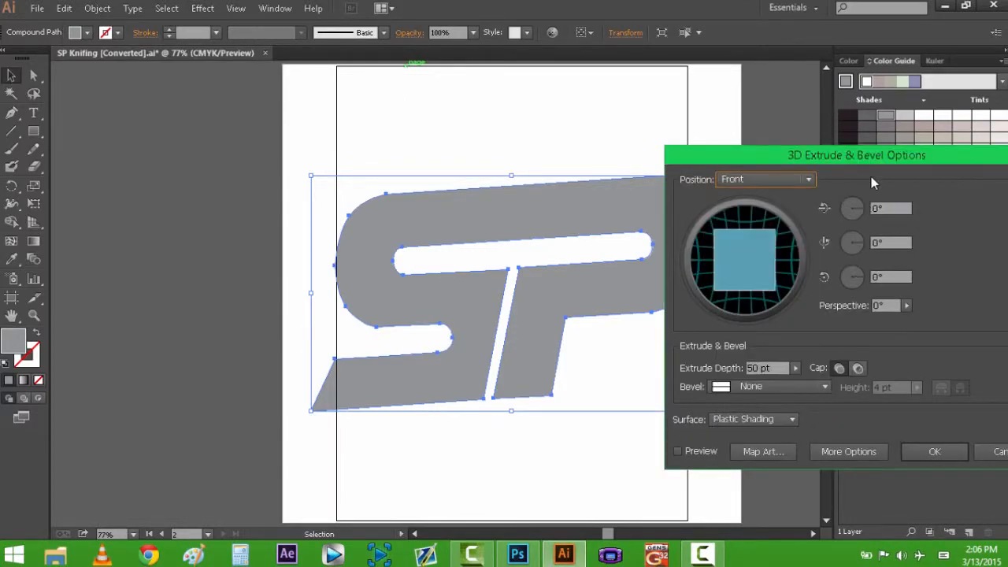
{"action": "left_click", "coordinate": [749, 387]}
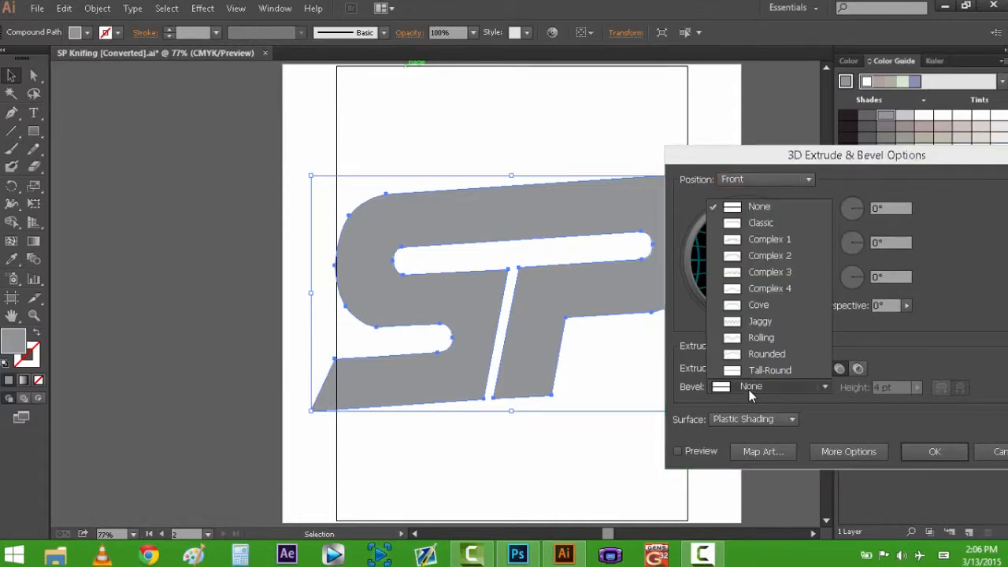
{"action": "left_click", "coordinate": [761, 369]}
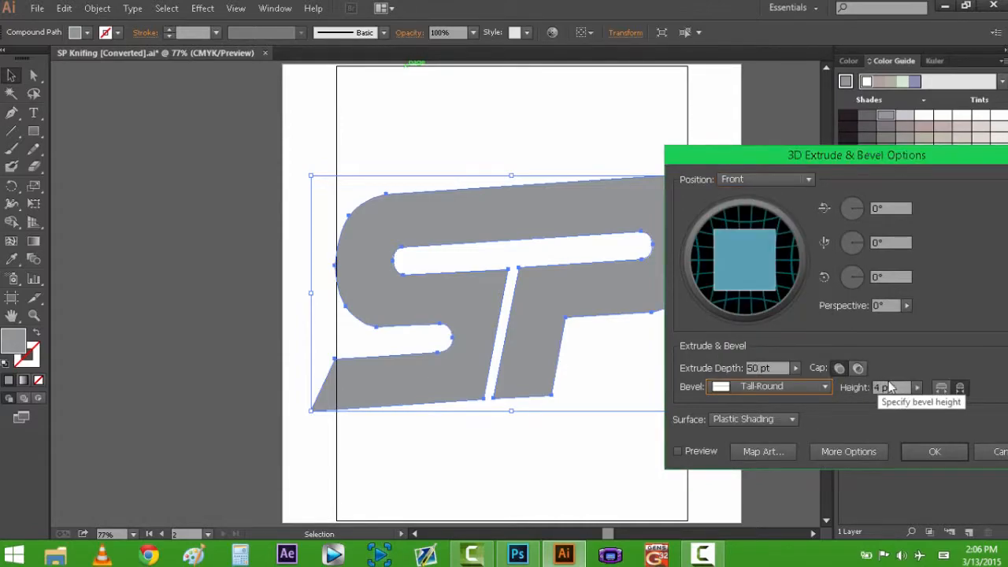
Set the bevel height to 3 pt, turn the cap off for a hollow appearance, preview the outline and apply the effect
{"action": "left_click", "coordinate": [916, 388]}
{"action": "left_click_drag", "start_coordinate": [843, 400], "coordinate": [843, 403]}
{"action": "left_click", "coordinate": [916, 367]}
{"action": "left_click", "coordinate": [858, 368]}
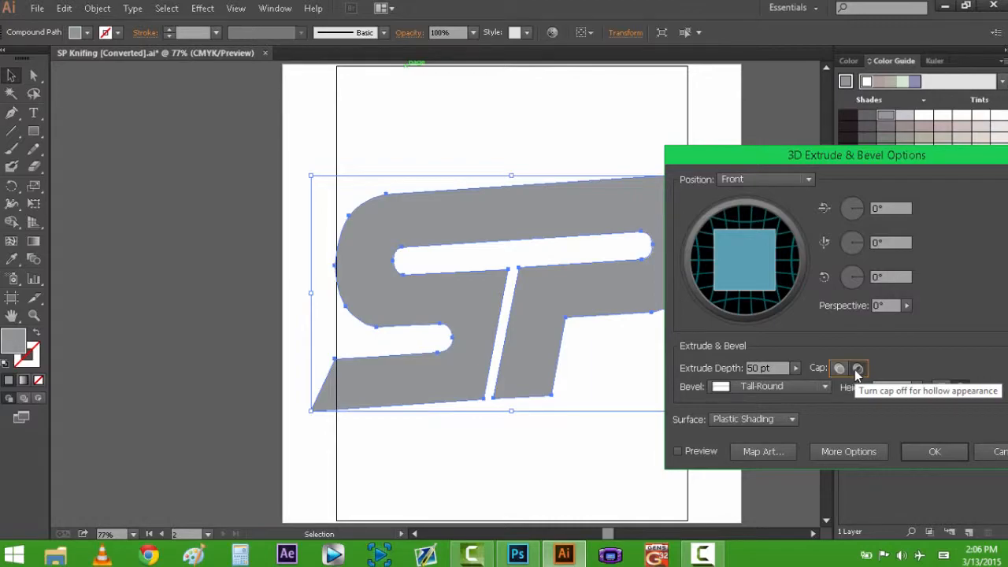
{"action": "left_click", "coordinate": [678, 450]}
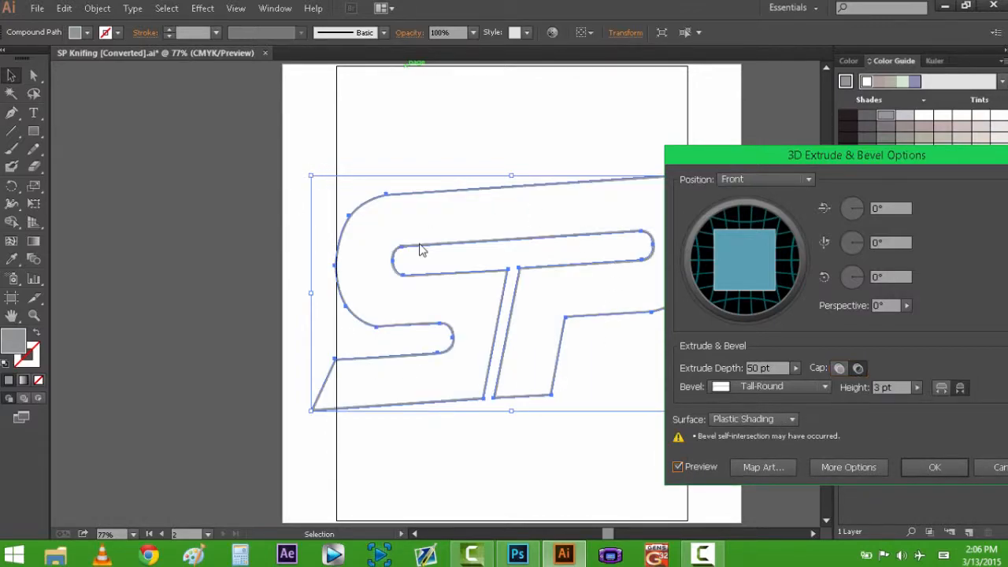
{"action": "left_click", "coordinate": [931, 468]}
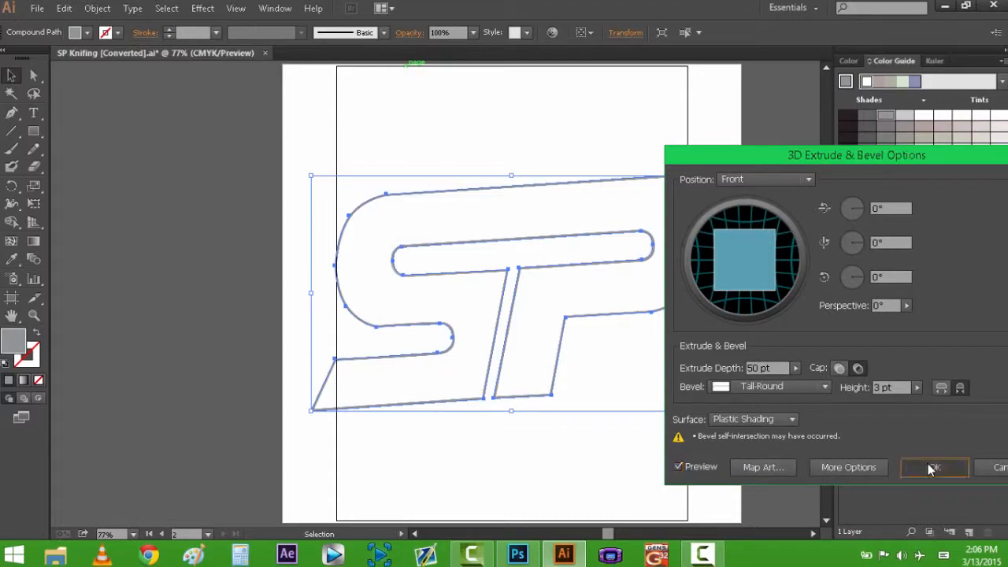
Export the hollow SP outline to the Desktop as a PNG file named Stroke
{"action": "left_click", "coordinate": [37, 8]}
{"action": "left_click", "coordinate": [71, 287]}
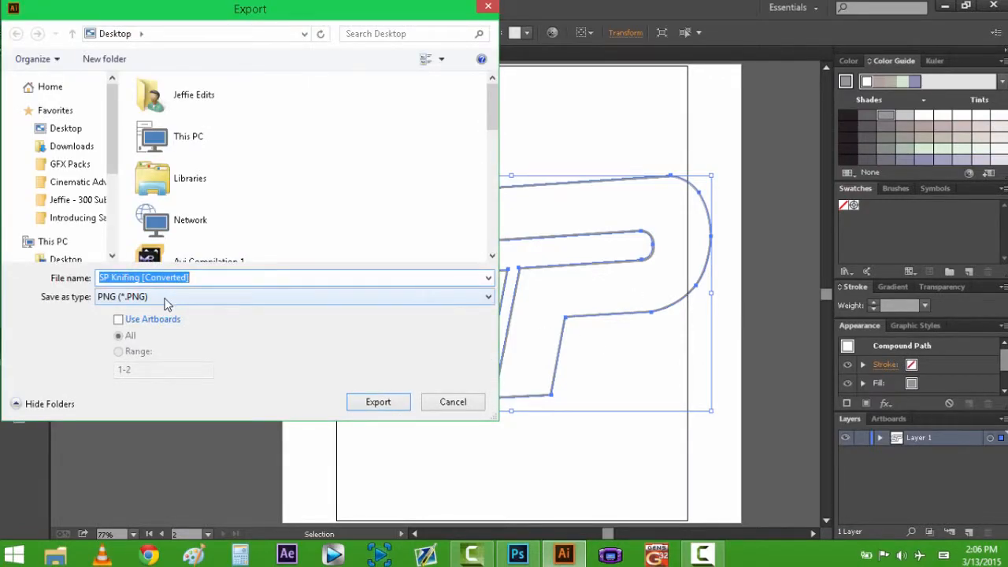
{"action": "type", "text": "Stri"}
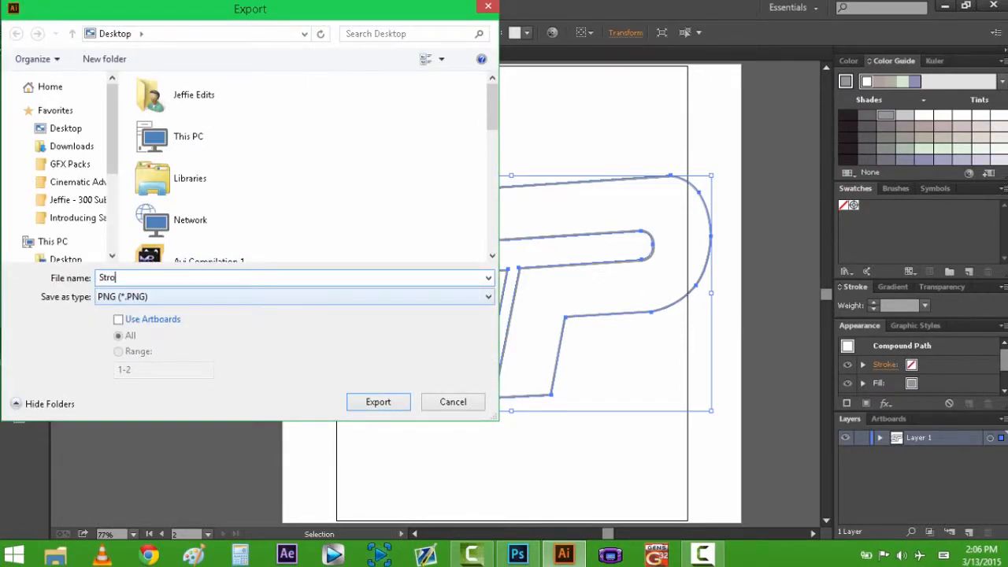
{"action": "type", "text": "ke"}
{"action": "key", "text": "Return"}
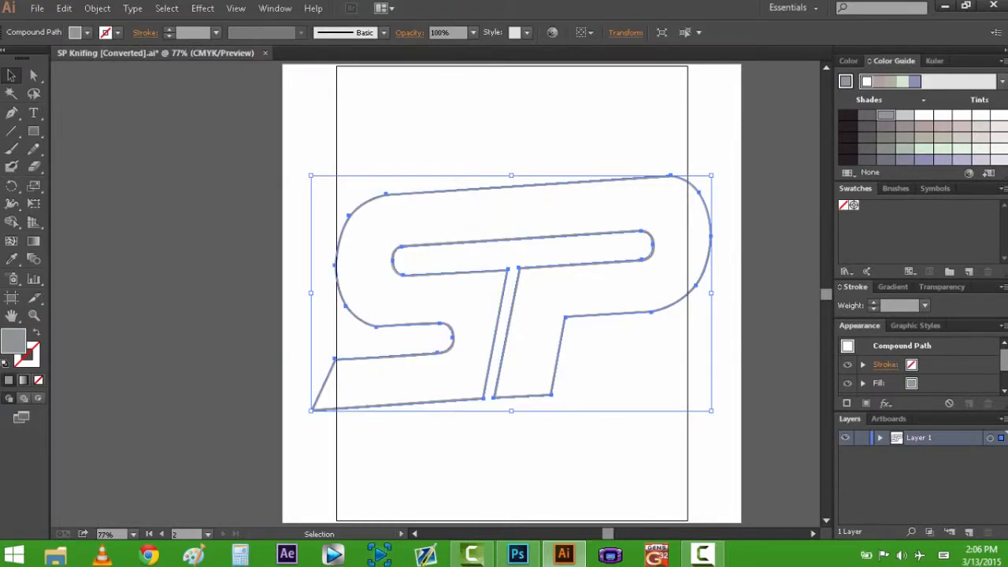
{"action": "left_click", "coordinate": [515, 398]}
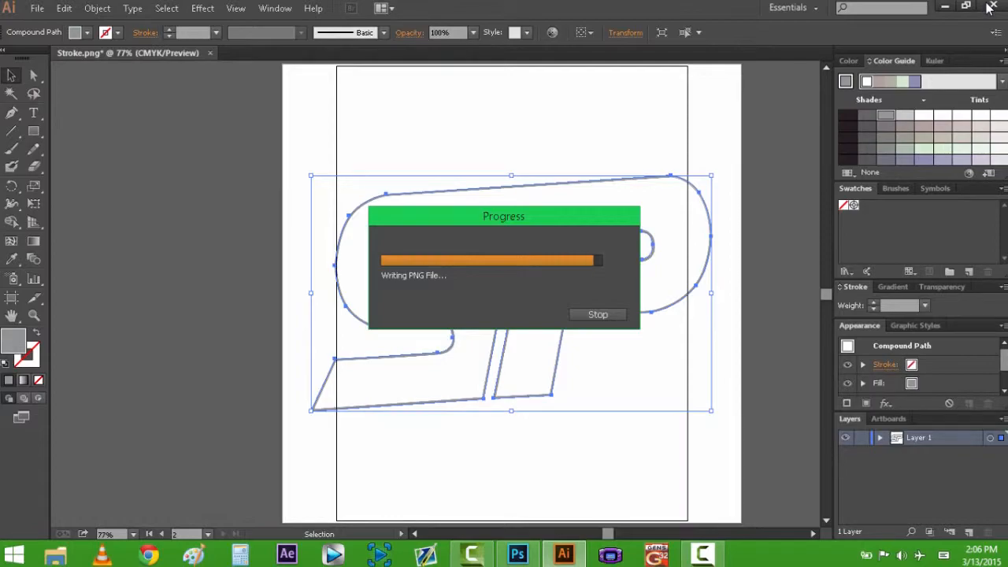
Close Illustrator without saving the document and minimize the open windows to reach the desktop
{"action": "left_click", "coordinate": [990, 6]}
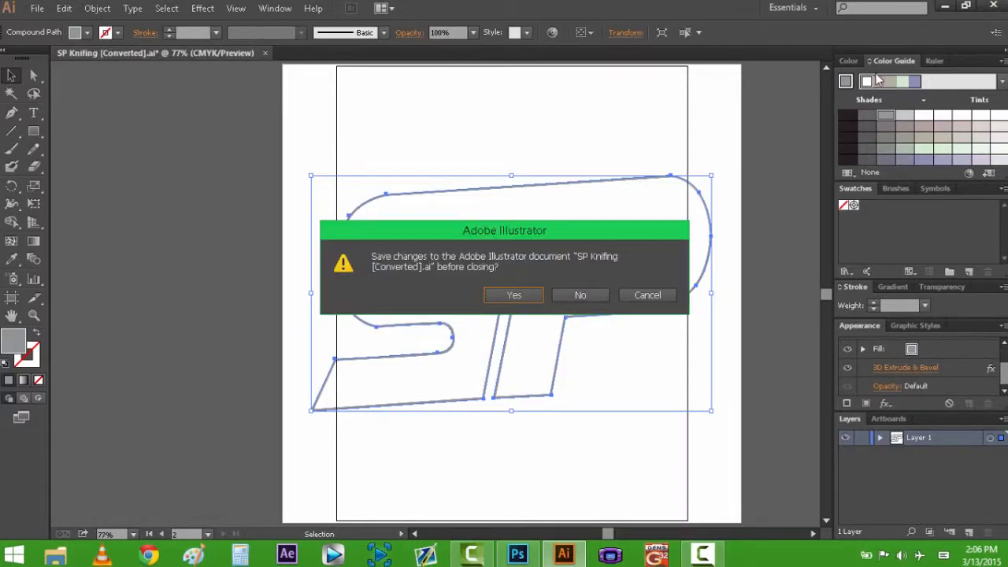
{"action": "left_click", "coordinate": [575, 291]}
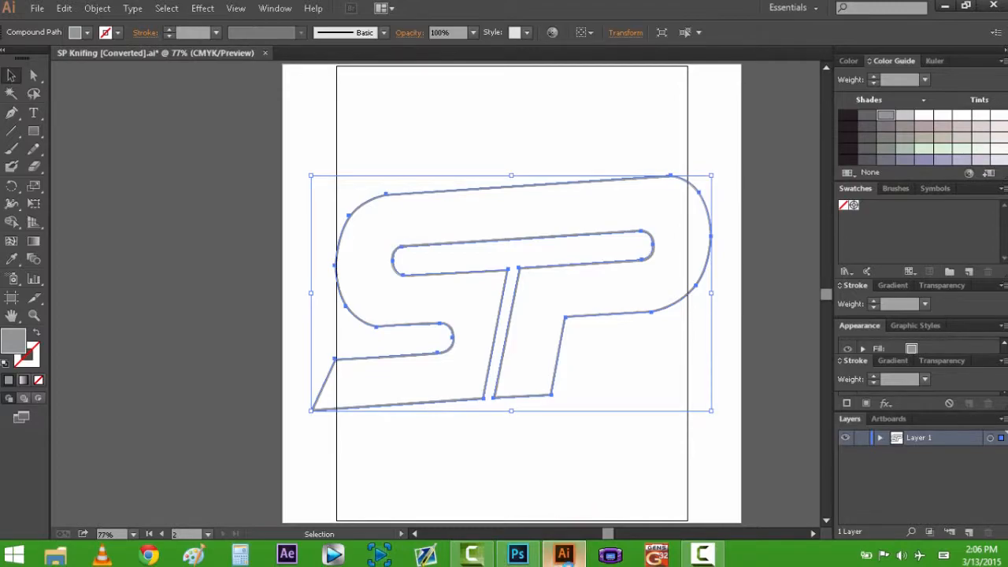
{"action": "left_click", "coordinate": [519, 556]}
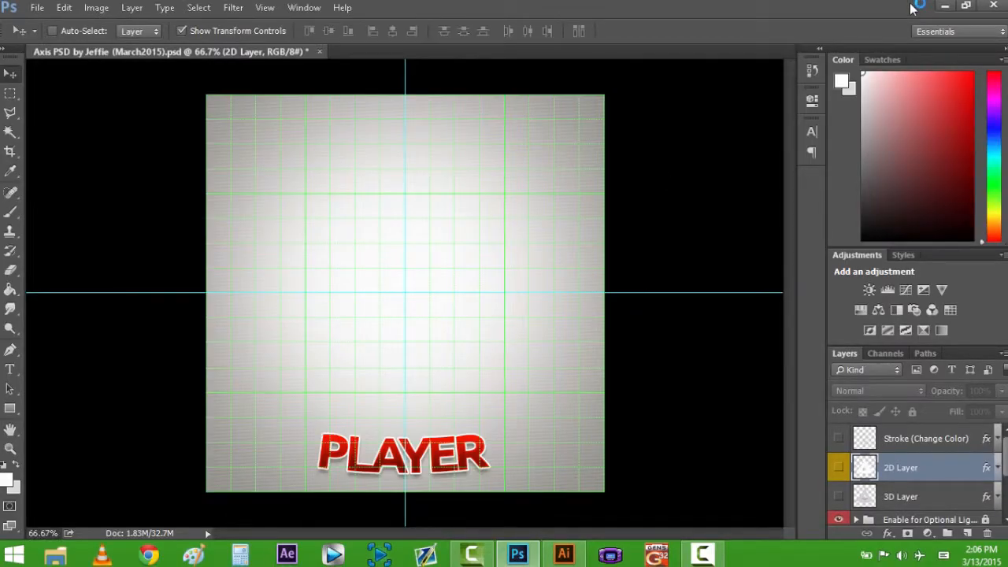
{"action": "left_click", "coordinate": [944, 8]}
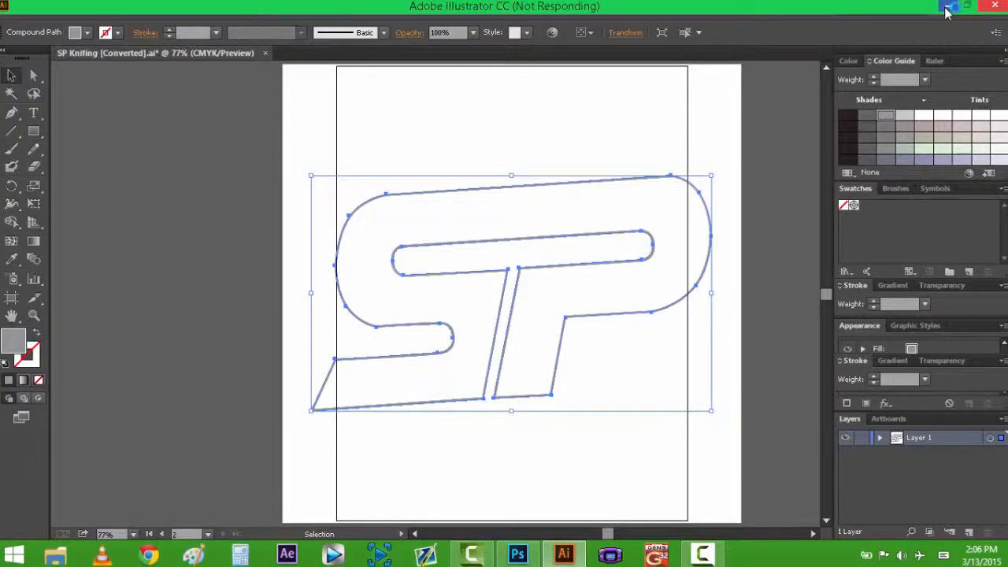
{"action": "left_click", "coordinate": [948, 6]}
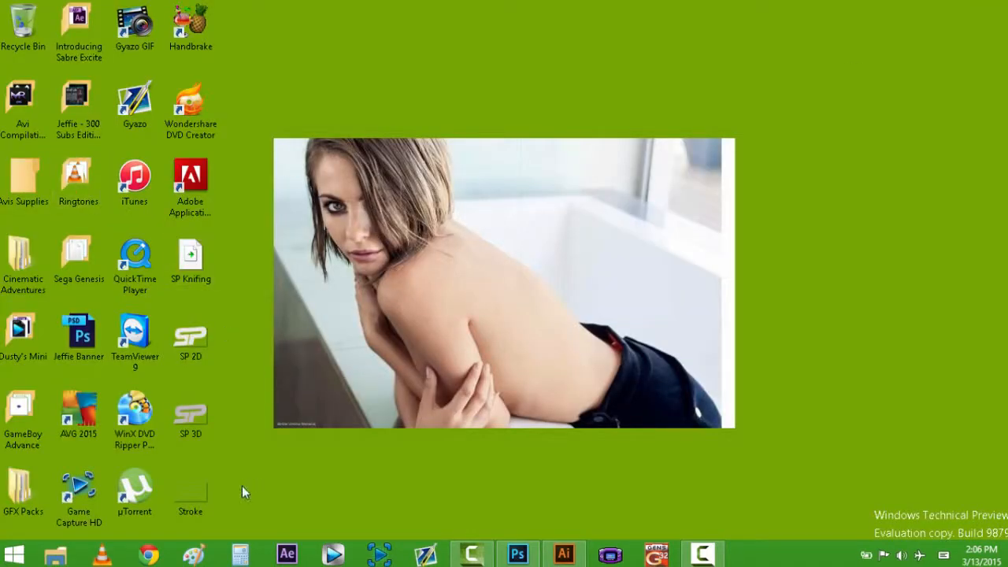
Place the SP 2D, SP 3D and Stroke PNG files from the desktop into the Axis PSD template in Photoshop
{"action": "mouse_move", "coordinate": [215, 450]}
{"action": "left_mouse_down"}
{"action": "mouse_move", "coordinate": [181, 333]}
{"action": "mouse_move", "coordinate": [578, 410]}
{"action": "mouse_move", "coordinate": [521, 549]}
{"action": "mouse_move", "coordinate": [416, 298]}
{"action": "mouse_move", "coordinate": [426, 277]}
{"action": "mouse_move", "coordinate": [411, 297]}
{"action": "left_mouse_up"}
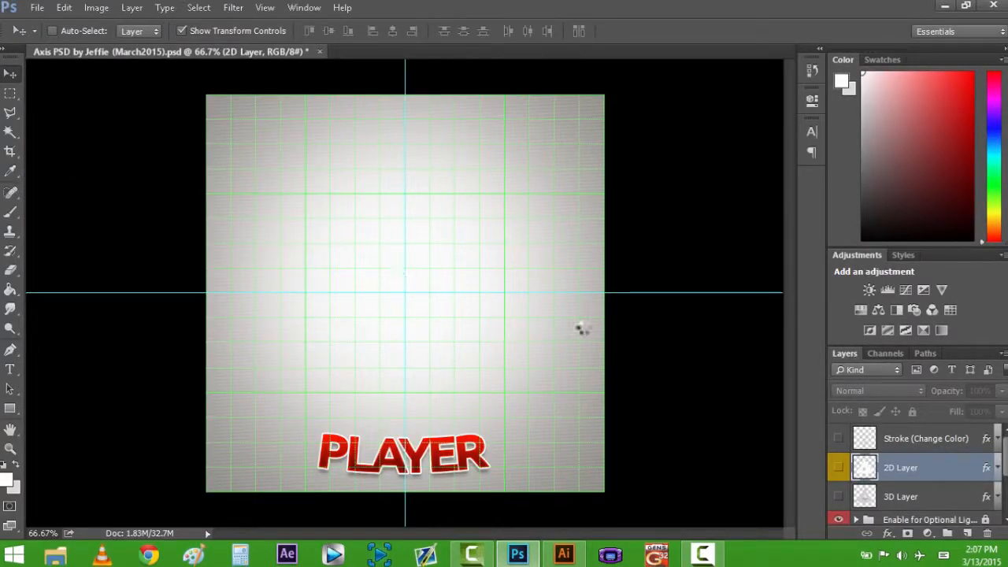
{"action": "left_click", "coordinate": [12, 74]}
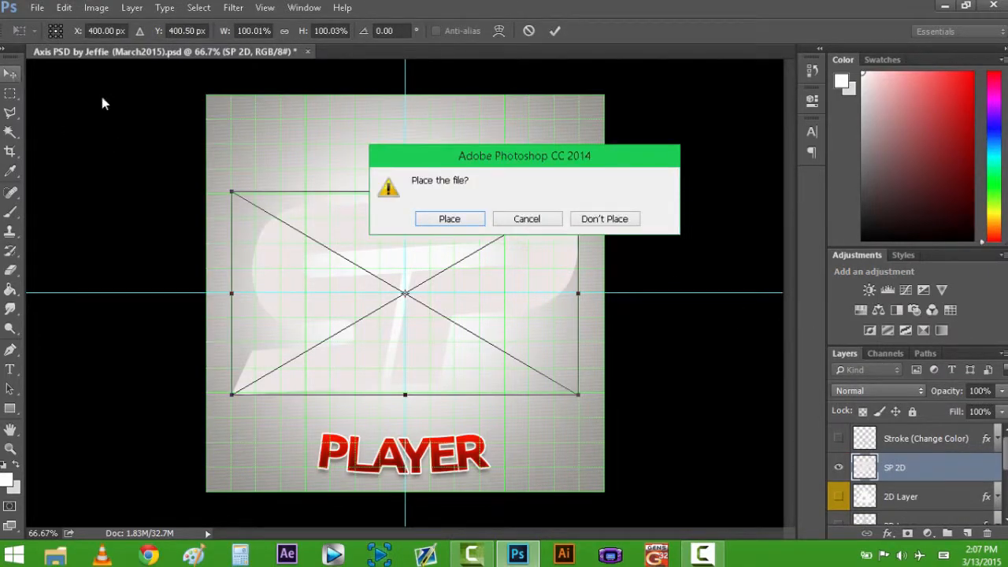
{"action": "left_click", "coordinate": [448, 222]}
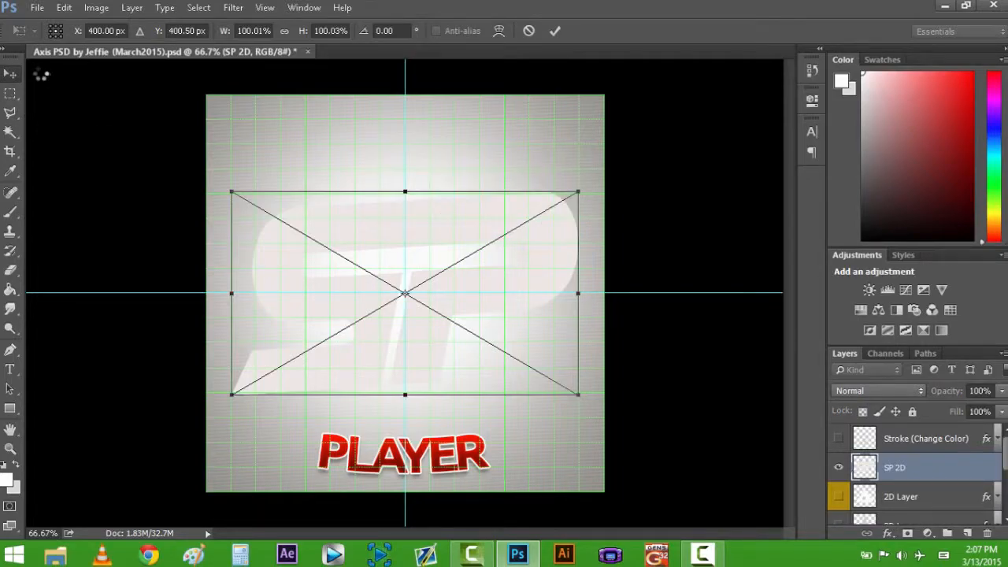
{"action": "left_click", "coordinate": [12, 74]}
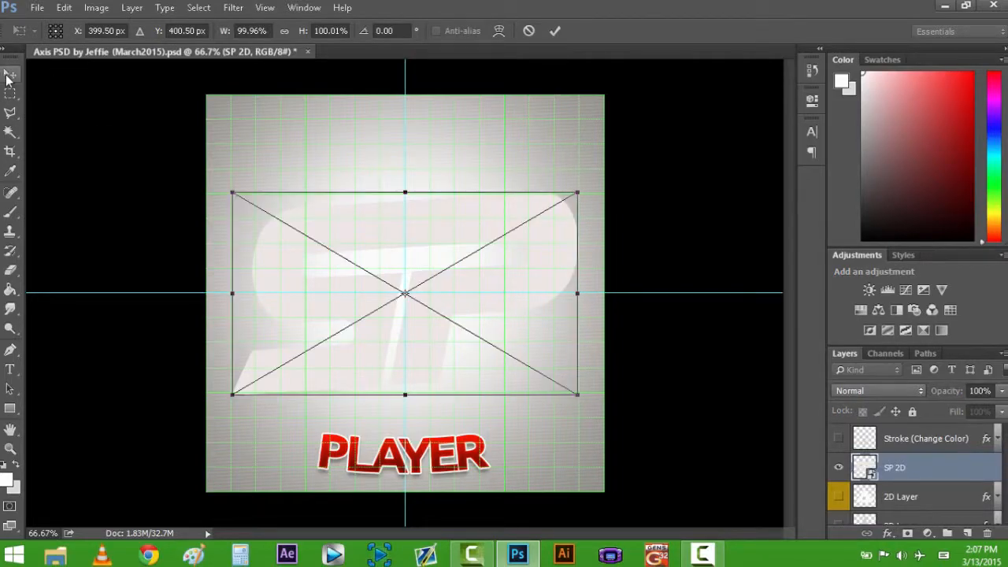
{"action": "left_click", "coordinate": [450, 219]}
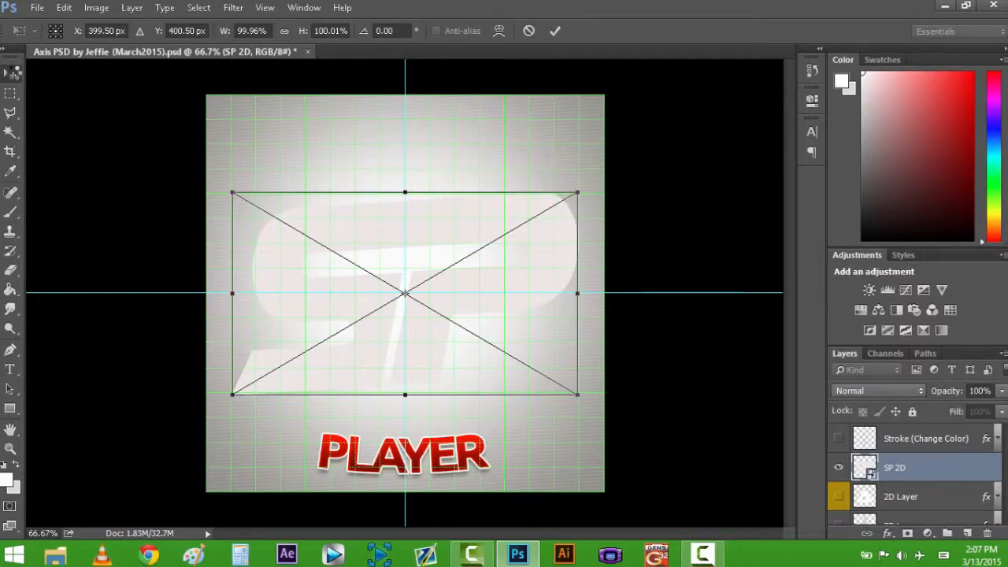
{"action": "left_click", "coordinate": [12, 74]}
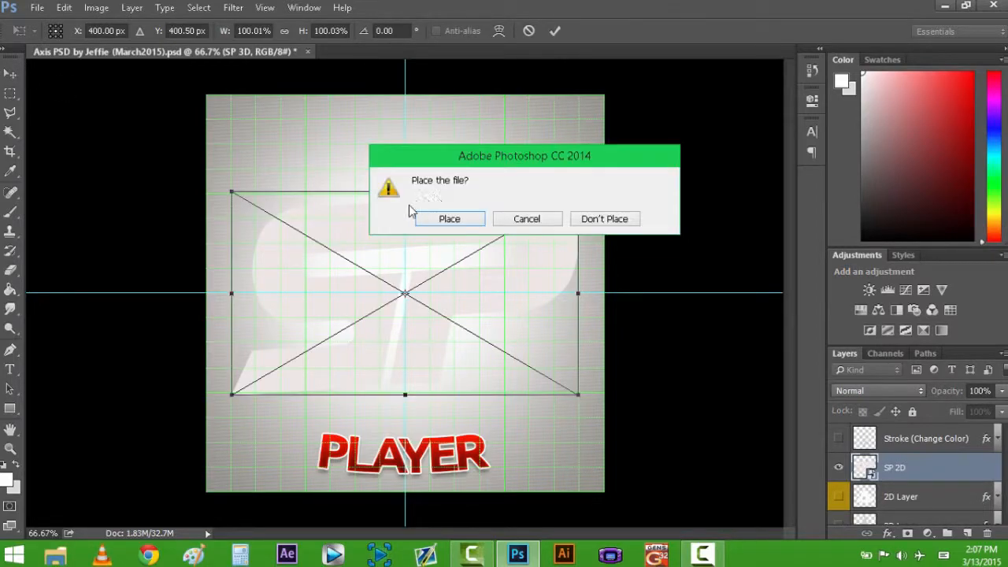
{"action": "left_click", "coordinate": [447, 220]}
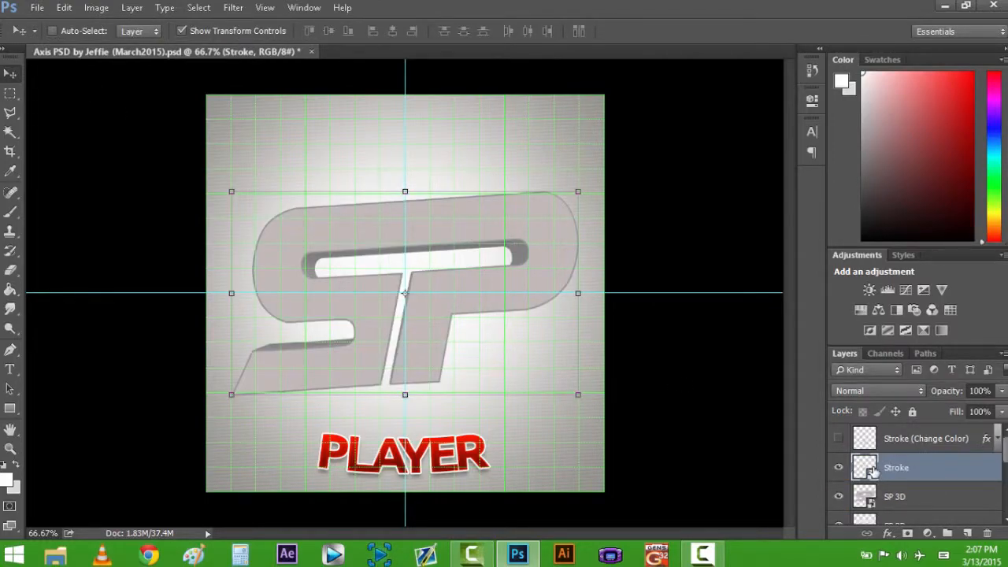
Rasterize the placed Stroke, SP 3D and SP 2D layers together
{"action": "scroll", "coordinate": [932, 492], "scroll_direction": "down", "scroll_amount": 1}
{"action": "left_click", "coordinate": [893, 495], "text": "shift"}
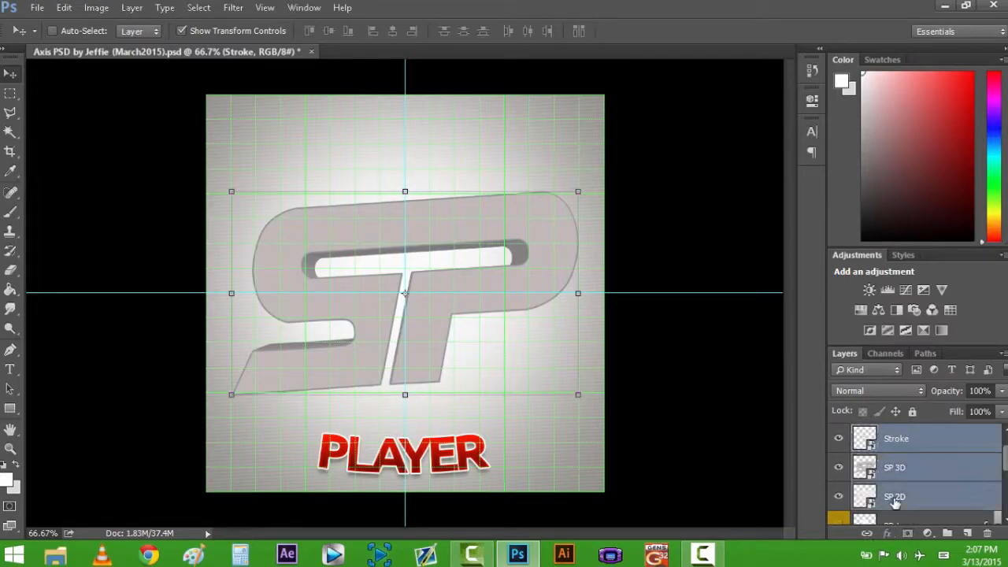
{"action": "right_click", "coordinate": [895, 498]}
{"action": "left_click", "coordinate": [893, 207]}
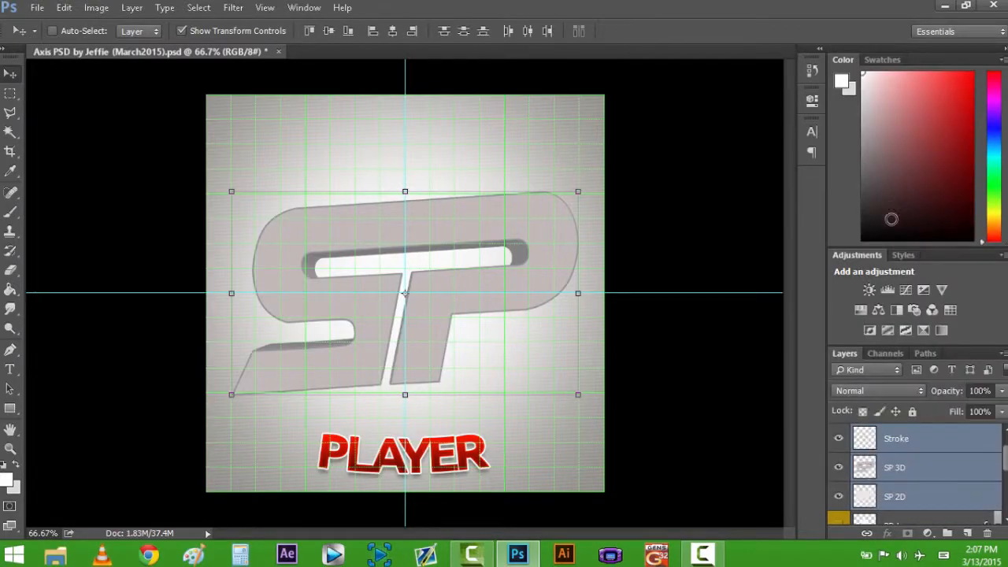
Move the three SP layers into the Logo (Layer Here) group, ordered Stroke, SP 2D and SP 3D from top down
{"action": "left_click_drag", "start_coordinate": [893, 449], "coordinate": [910, 477]}
{"action": "scroll", "coordinate": [909, 496], "scroll_direction": "down", "scroll_amount": 1}
{"action": "left_click", "coordinate": [952, 504]}
{"action": "scroll", "coordinate": [937, 488], "scroll_direction": "down", "scroll_amount": 2}
{"action": "left_click_drag", "start_coordinate": [911, 446], "coordinate": [915, 471]}
{"action": "scroll", "coordinate": [916, 470], "scroll_direction": "up", "scroll_amount": 2}
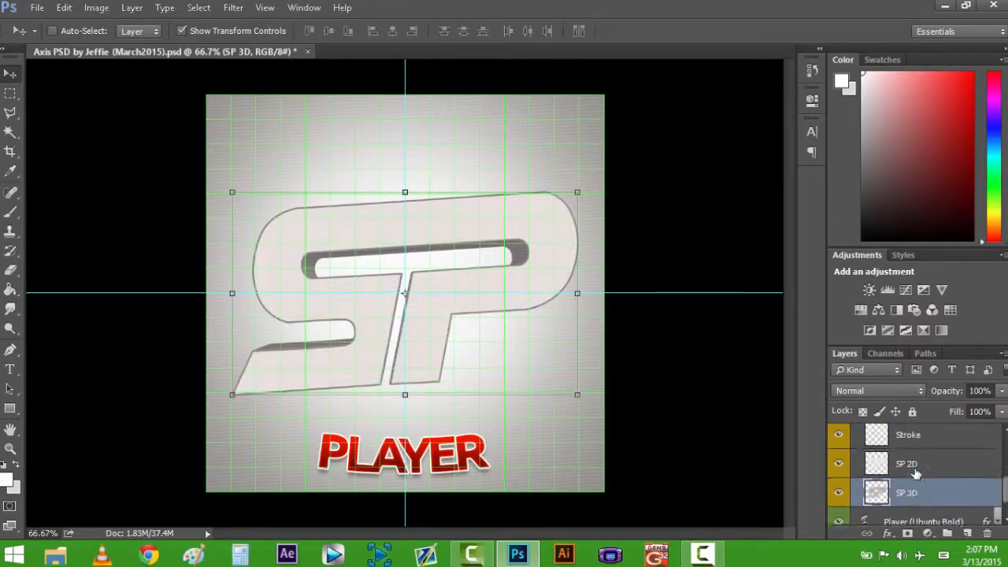
Select the Stroke, SP 2D and SP 3D layers together and move the logo up against the canvas's left edge
{"action": "left_click", "coordinate": [909, 465], "text": "shift"}
{"action": "scroll", "coordinate": [913, 469], "scroll_direction": "down", "scroll_amount": 1}
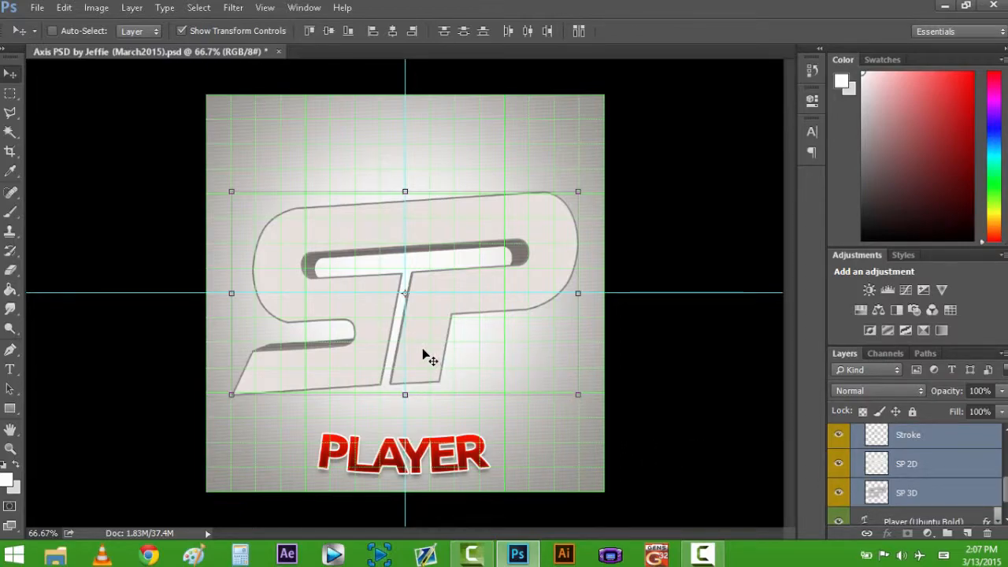
{"action": "mouse_move", "coordinate": [475, 349]}
{"action": "left_mouse_down"}
{"action": "mouse_move", "coordinate": [473, 329]}
{"action": "mouse_move", "coordinate": [473, 364]}
{"action": "left_mouse_up"}
{"action": "left_click_drag", "start_coordinate": [421, 279], "coordinate": [396, 240]}
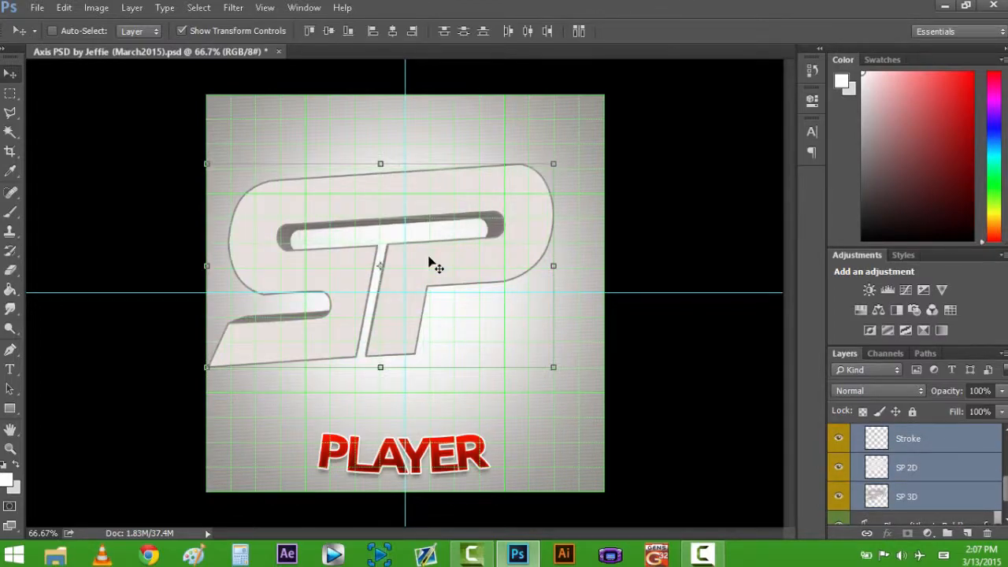
Enlarge the three logo layers to about 107% and centre them on the canvas guides
{"action": "left_click_drag", "start_coordinate": [551, 366], "coordinate": [566, 388]}
{"action": "left_click", "coordinate": [10, 93]}
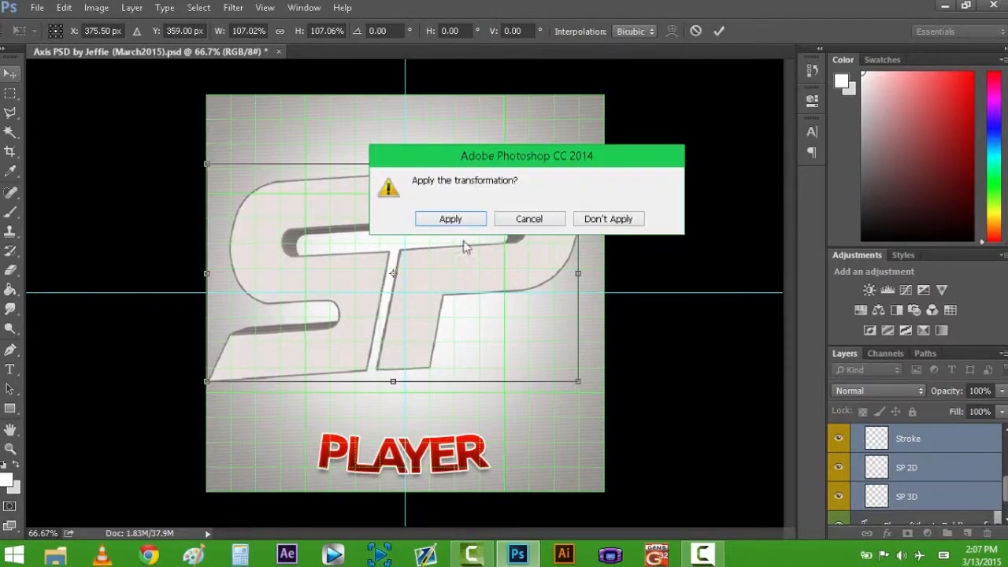
{"action": "left_click", "coordinate": [462, 221]}
{"action": "left_click_drag", "start_coordinate": [449, 317], "coordinate": [462, 315]}
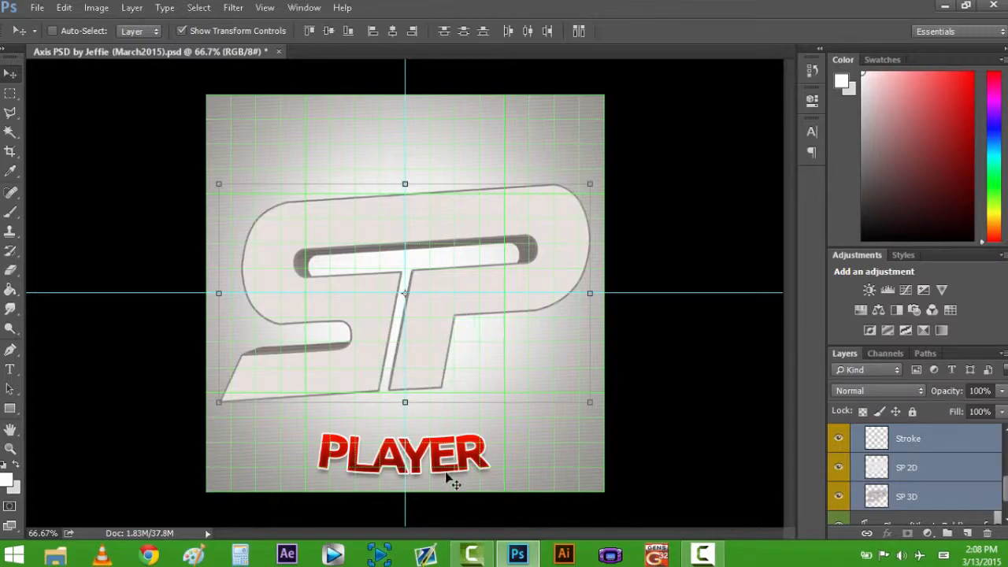
Collapse the Logo group, select it with the Player text layer and move both up until they are vertically centred on the canvas
{"action": "scroll", "coordinate": [905, 468], "scroll_direction": "down", "scroll_amount": 1}
{"action": "scroll", "coordinate": [897, 472], "scroll_direction": "up", "scroll_amount": 3}
{"action": "left_click", "coordinate": [857, 470]}
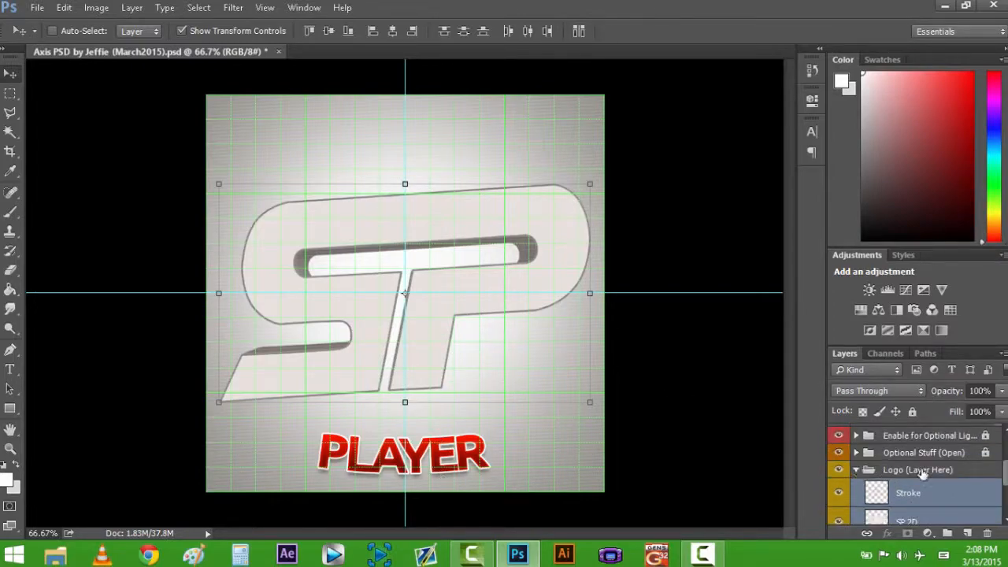
{"action": "left_click", "coordinate": [921, 495], "text": "shift"}
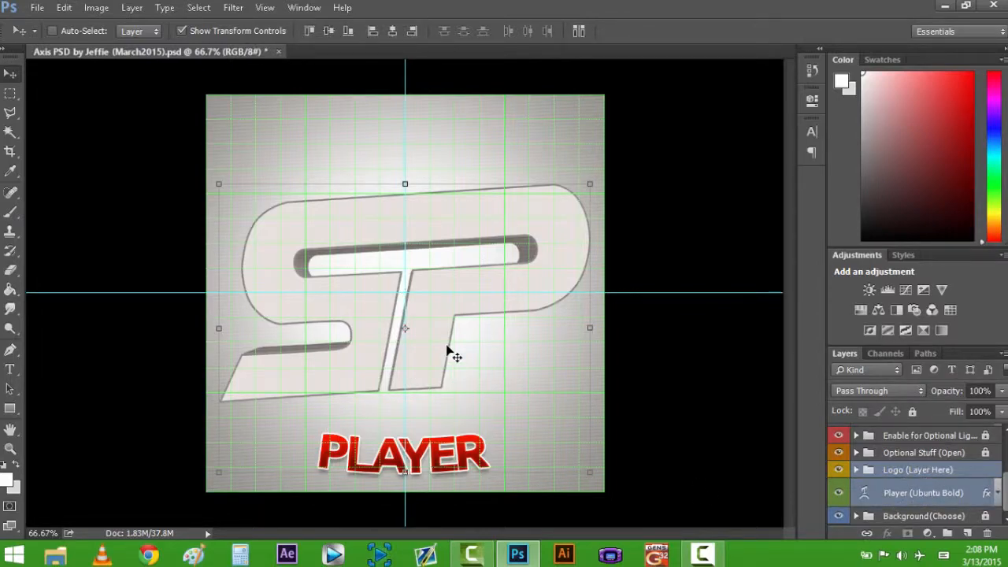
{"action": "left_click_drag", "start_coordinate": [448, 338], "coordinate": [454, 314]}
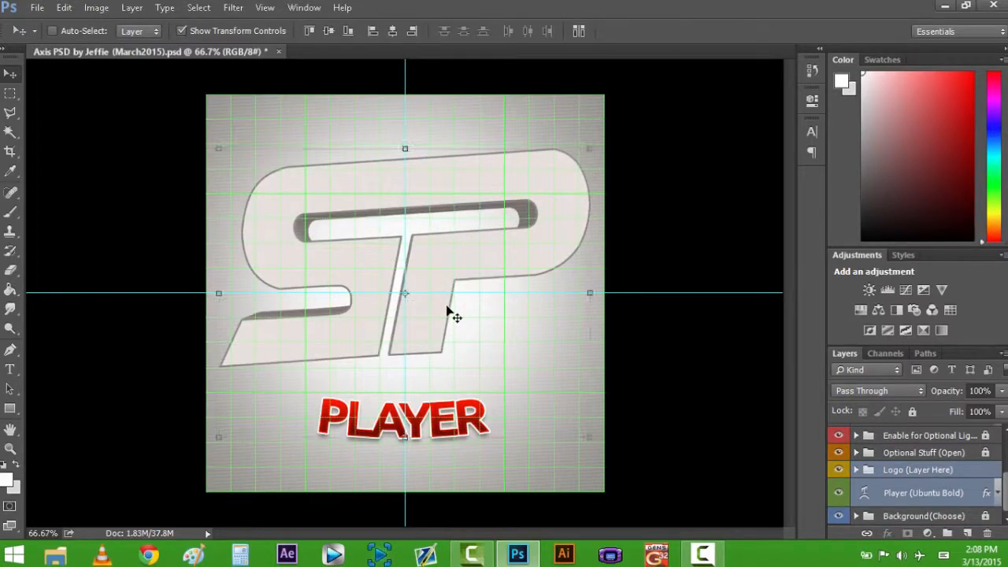
Select the Logo (Layer Here) group on its own and expand it to list its layers
{"action": "left_click", "coordinate": [10, 112]}
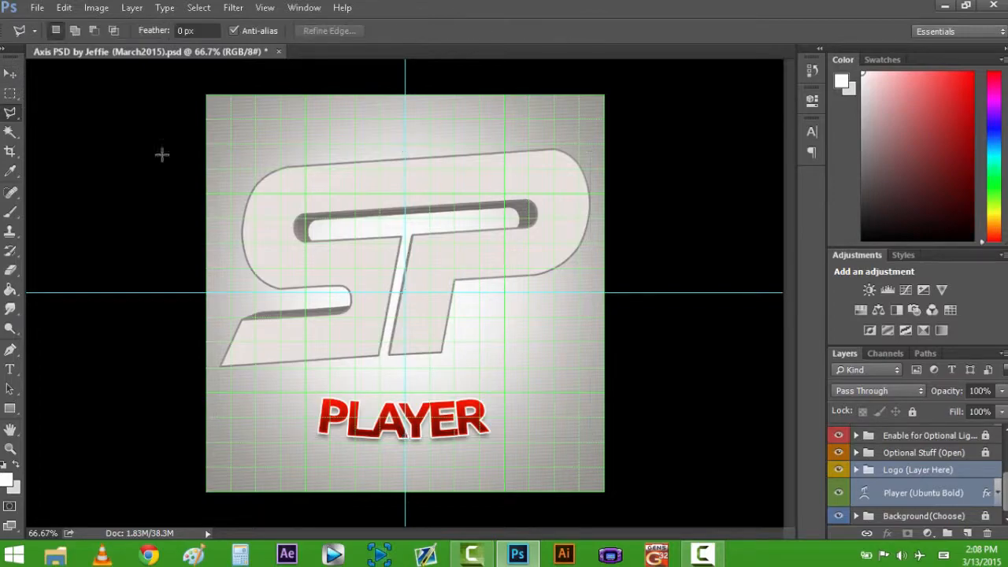
{"action": "left_click", "coordinate": [889, 471]}
{"action": "left_click", "coordinate": [856, 470]}
{"action": "scroll", "coordinate": [909, 480], "scroll_direction": "down", "scroll_amount": 2}
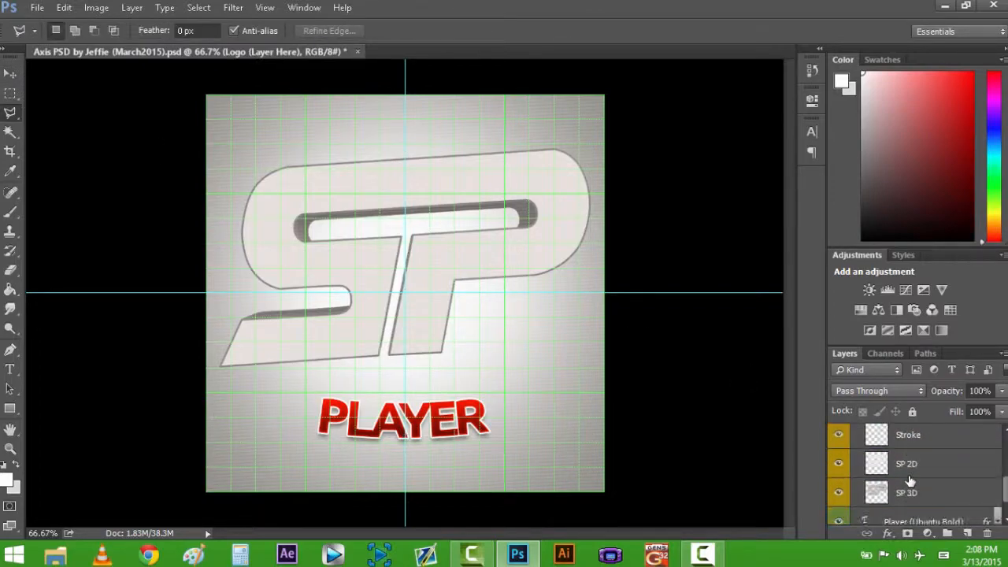
{"action": "scroll", "coordinate": [907, 488], "scroll_direction": "up", "scroll_amount": 2}
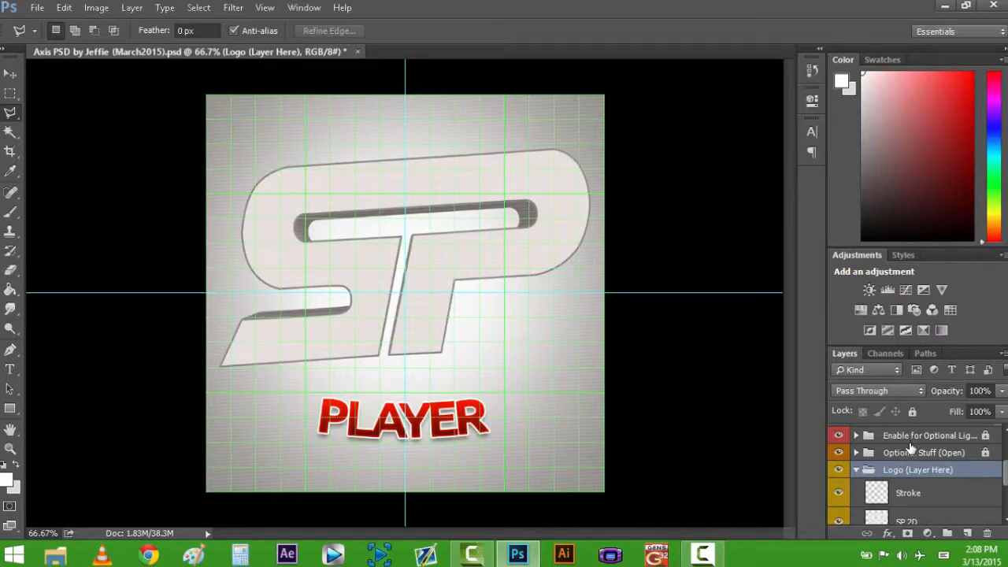
{"action": "scroll", "coordinate": [928, 476], "scroll_direction": "down", "scroll_amount": 3}
{"action": "scroll", "coordinate": [913, 472], "scroll_direction": "up", "scroll_amount": 6}
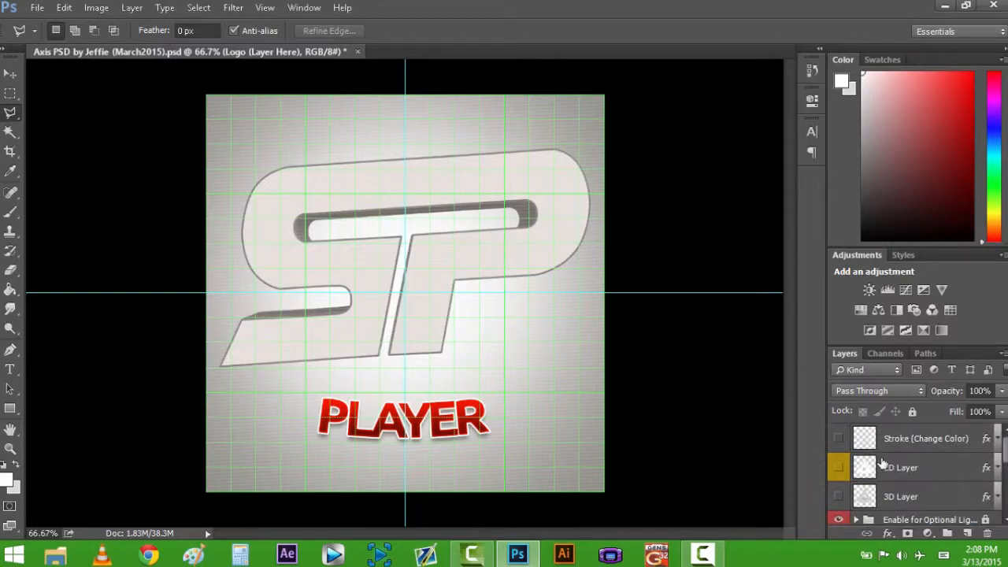
Copy the layer style of the template's Stroke (Change Color) layer and paste it onto the Stroke layer in the Logo group
{"action": "left_click", "coordinate": [922, 449]}
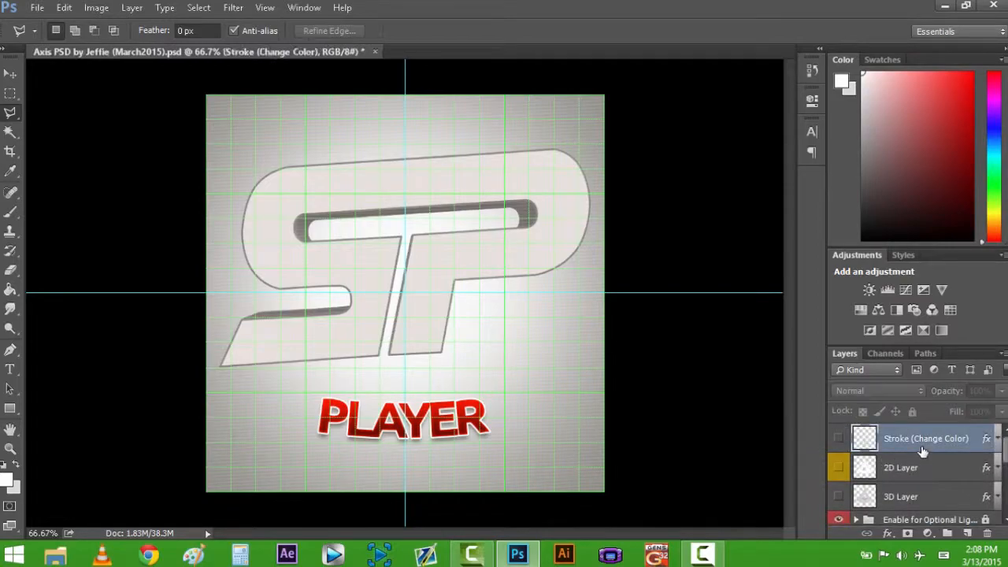
{"action": "left_click", "coordinate": [913, 494], "text": "shift"}
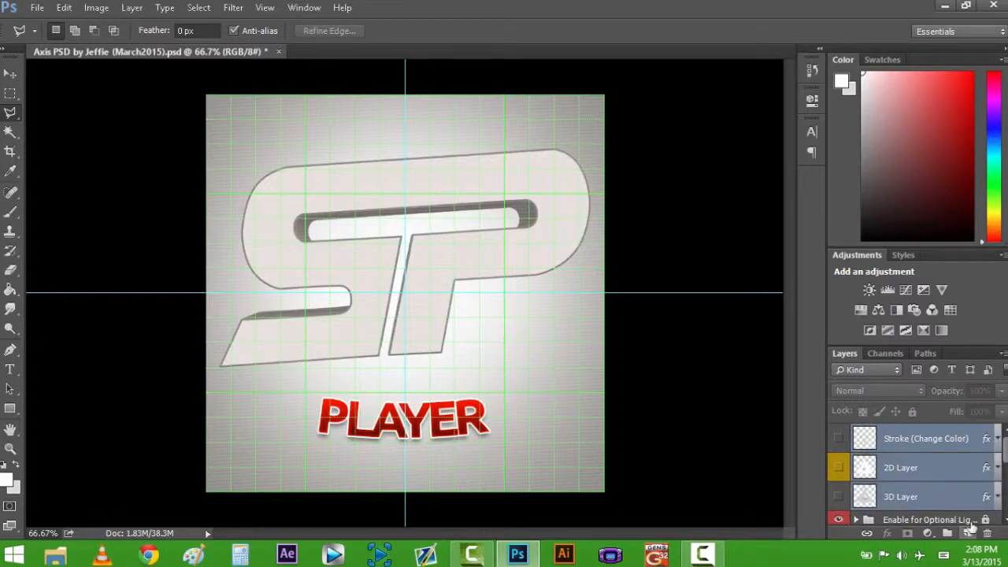
{"action": "left_click", "coordinate": [905, 446]}
{"action": "right_click", "coordinate": [903, 448]}
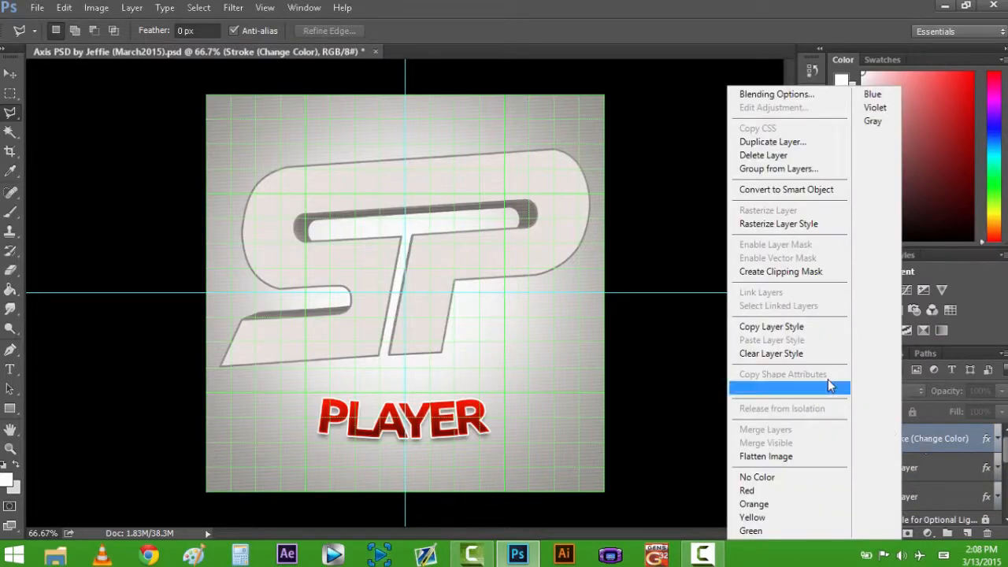
{"action": "left_click", "coordinate": [792, 326]}
{"action": "scroll", "coordinate": [944, 474], "scroll_direction": "down", "scroll_amount": 3}
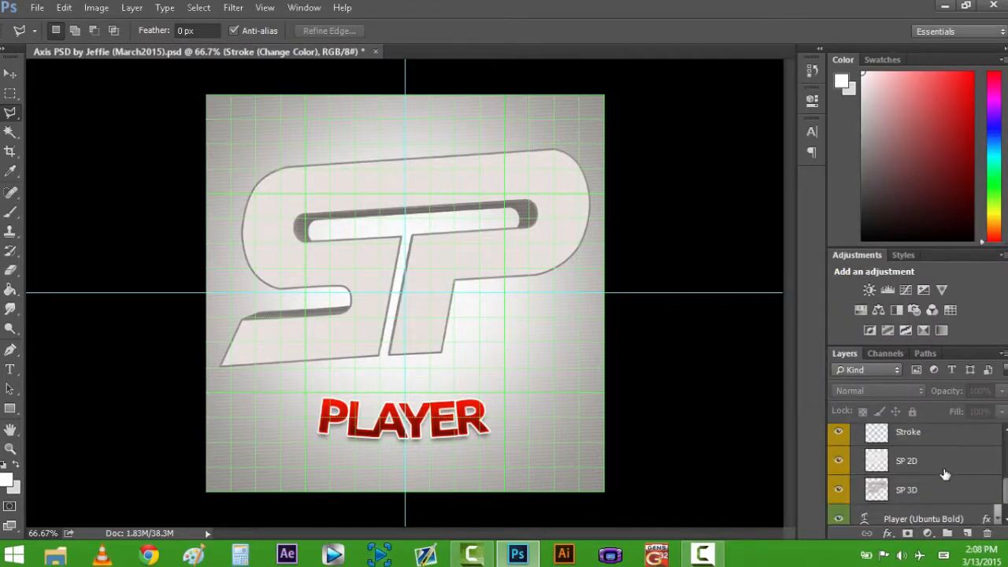
{"action": "scroll", "coordinate": [876, 468], "scroll_direction": "up", "scroll_amount": 1}
{"action": "left_click", "coordinate": [913, 466]}
{"action": "right_click", "coordinate": [913, 466]}
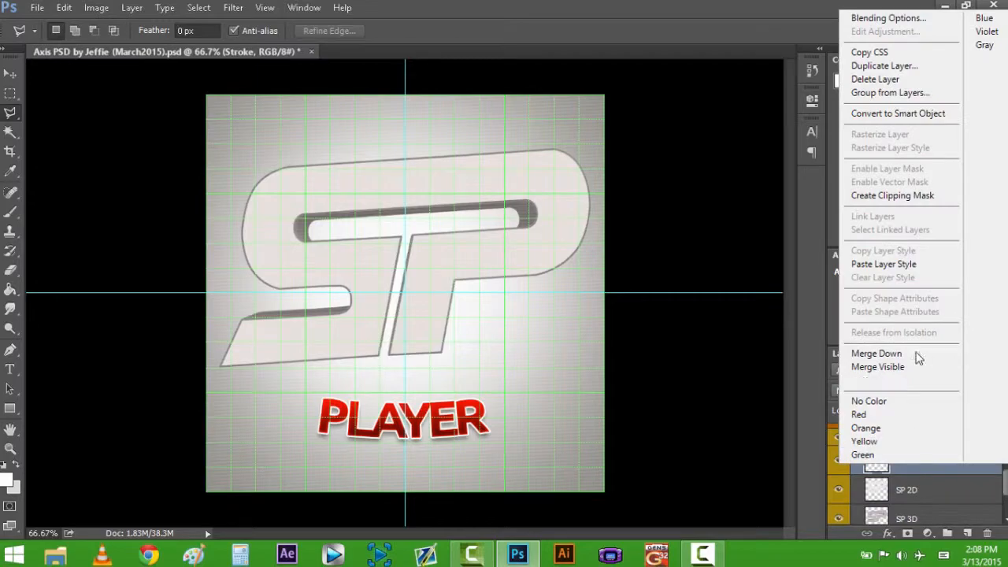
{"action": "left_click", "coordinate": [913, 264]}
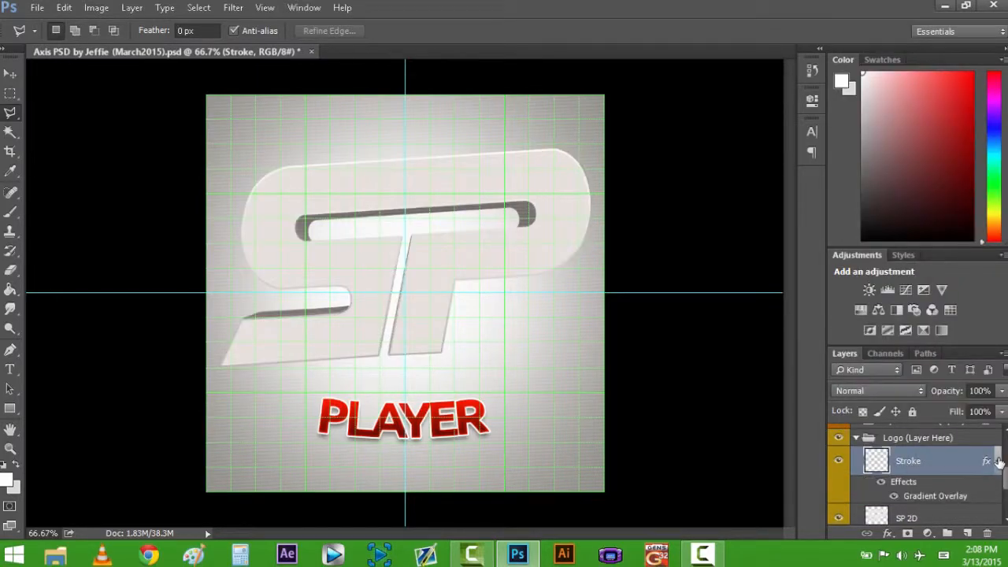
Copy the layer style of the template's 2D Layer and paste it onto the SP 2D layer
{"action": "scroll", "coordinate": [960, 478], "scroll_direction": "up", "scroll_amount": 3}
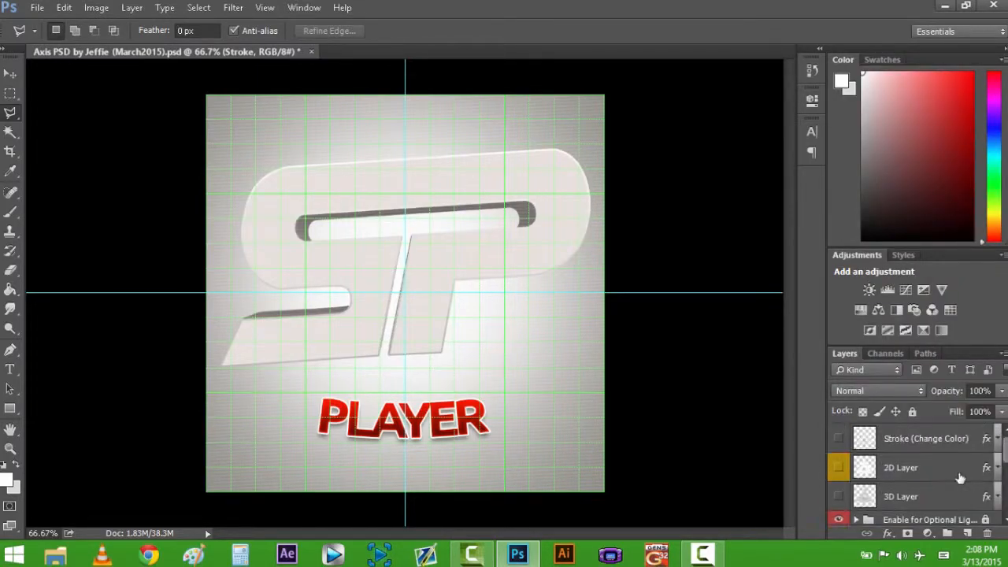
{"action": "right_click", "coordinate": [917, 469]}
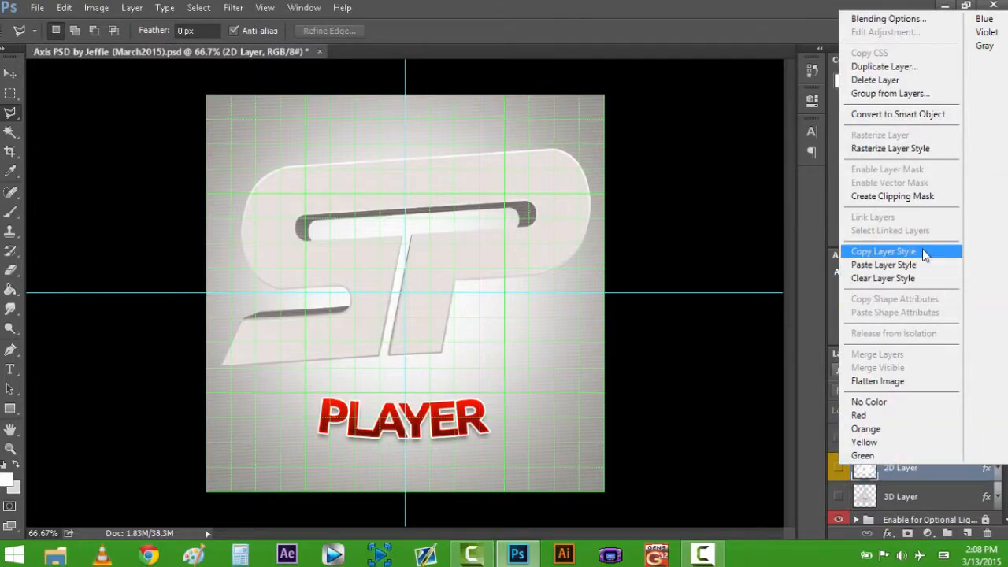
{"action": "left_click", "coordinate": [922, 248]}
{"action": "scroll", "coordinate": [932, 502], "scroll_direction": "down", "scroll_amount": 3}
{"action": "right_click", "coordinate": [915, 438]}
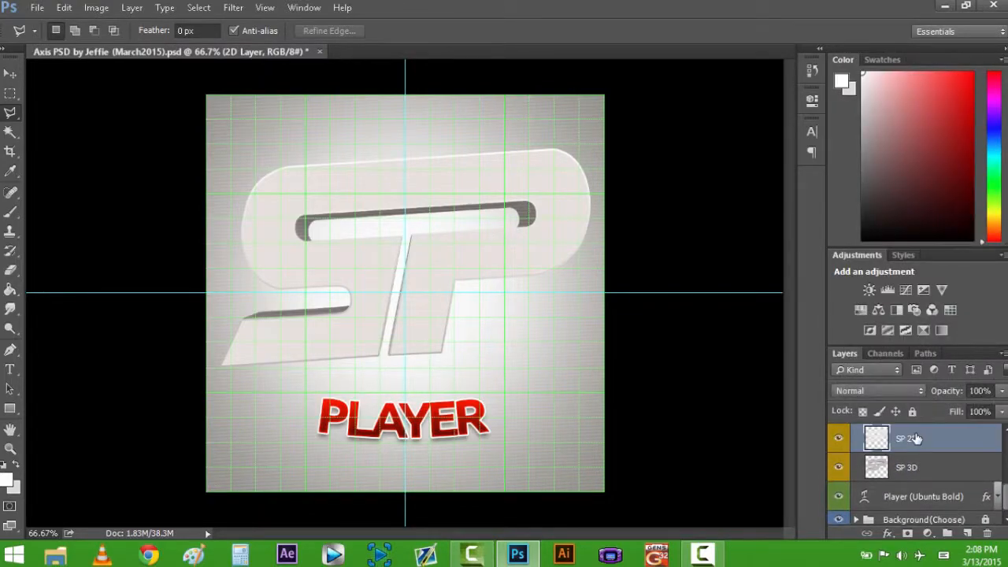
{"action": "left_click", "coordinate": [833, 342]}
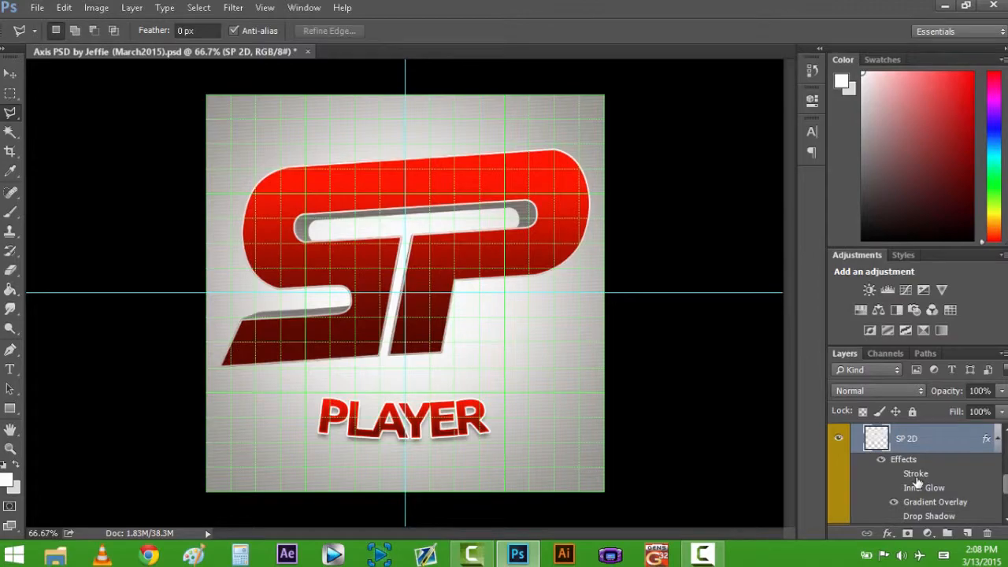
Copy the 3D Layer's style onto the SP 3D layer, and collapse the effects lists of SP 3D and SP 2D
{"action": "scroll", "coordinate": [917, 482], "scroll_direction": "up", "scroll_amount": 3}
{"action": "left_click", "coordinate": [905, 446]}
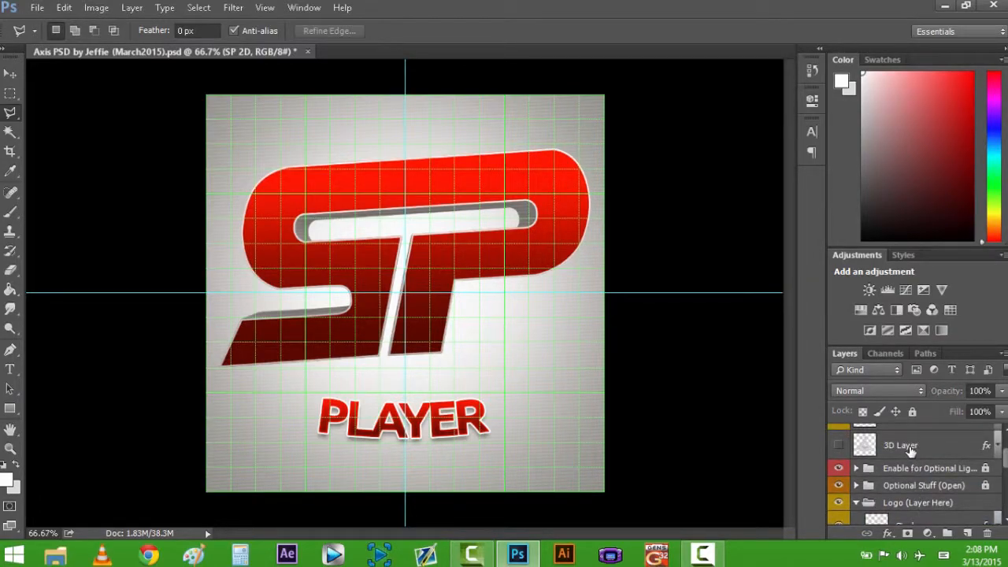
{"action": "right_click", "coordinate": [906, 446]}
{"action": "left_click", "coordinate": [811, 330]}
{"action": "scroll", "coordinate": [908, 465], "scroll_direction": "down", "scroll_amount": 5}
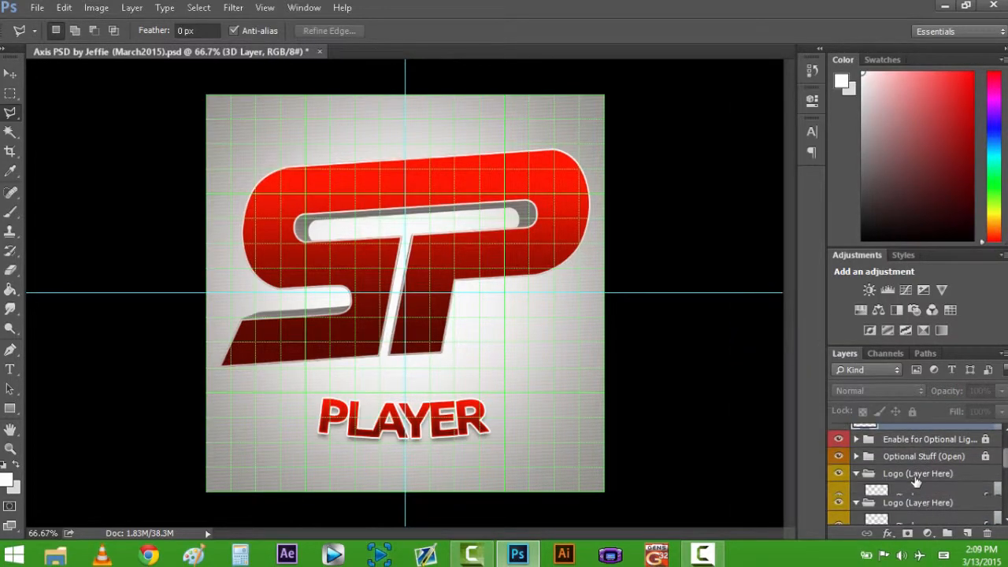
{"action": "right_click", "coordinate": [908, 465]}
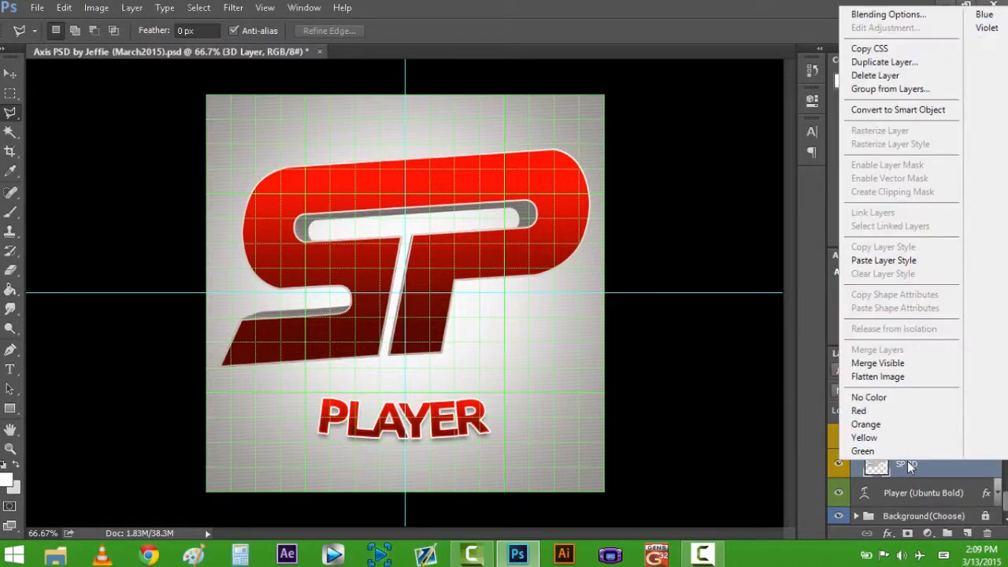
{"action": "left_click", "coordinate": [874, 259]}
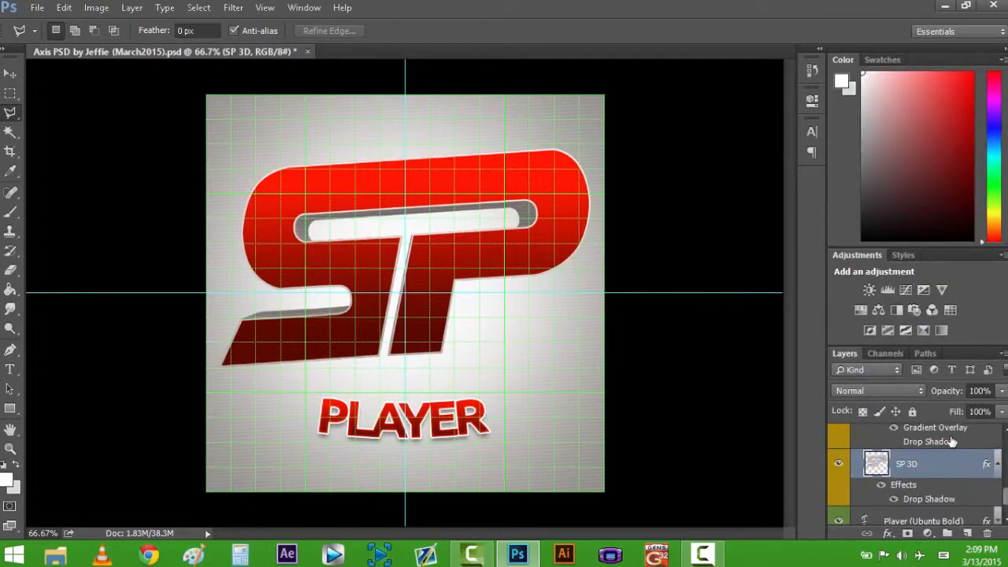
{"action": "left_click", "coordinate": [997, 463]}
{"action": "scroll", "coordinate": [997, 463], "scroll_direction": "up", "scroll_amount": 1}
{"action": "left_click", "coordinate": [998, 433]}
Delete the template layers Stroke (Change Color), 2D Layer and 3D Layer, and hide the canvas grid and guides
{"action": "scroll", "coordinate": [927, 479], "scroll_direction": "up", "scroll_amount": 10}
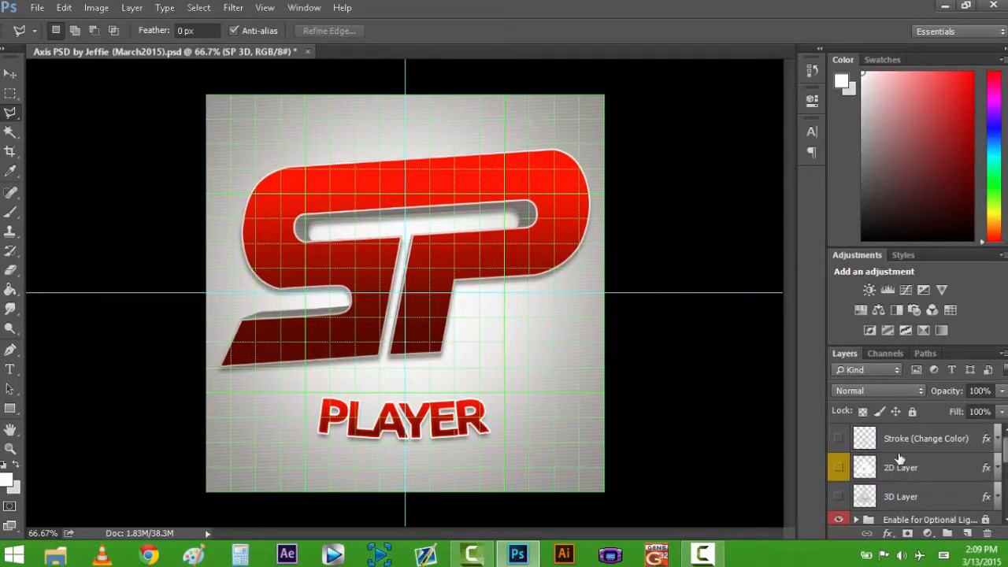
{"action": "left_click", "coordinate": [904, 441]}
{"action": "left_click", "coordinate": [905, 495], "text": "shift"}
{"action": "key", "text": "Delete"}
{"action": "left_click", "coordinate": [855, 467]}
{"action": "left_click", "coordinate": [270, 12]}
{"action": "left_click", "coordinate": [284, 222]}
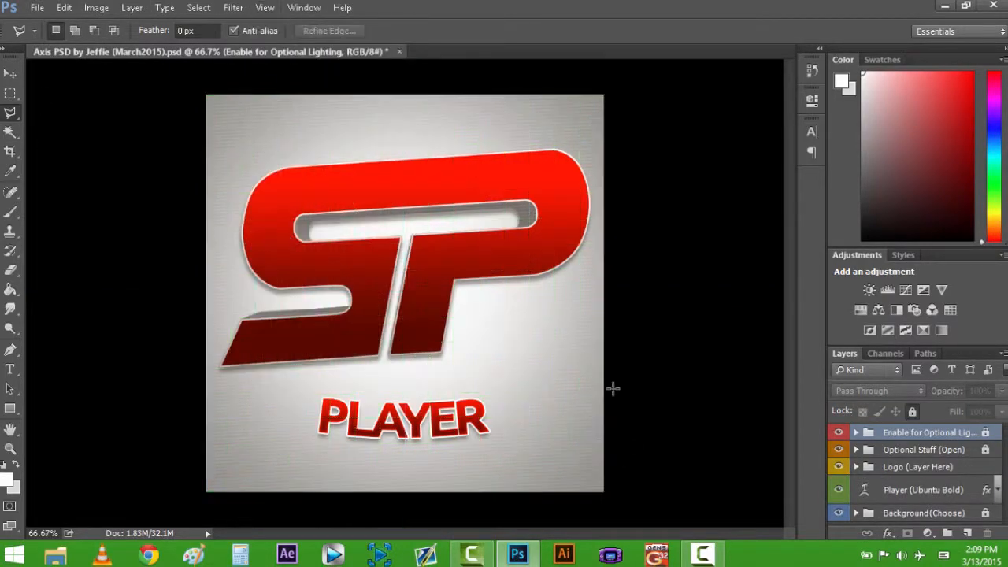
Place the image My New PSD for MYR 3 from the desktop's Avi Compilation 1 folder into the Photoshop avatar document at full canvas size
{"action": "left_click", "coordinate": [944, 6]}
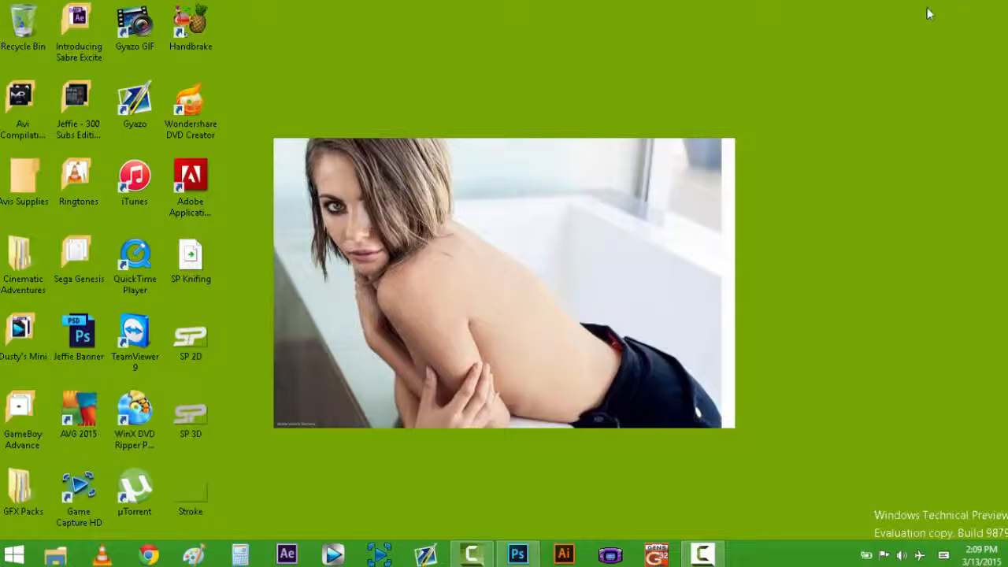
{"action": "left_click_drag", "start_coordinate": [251, 320], "coordinate": [180, 508]}
{"action": "left_click", "coordinate": [364, 394]}
{"action": "double_click", "coordinate": [20, 96]}
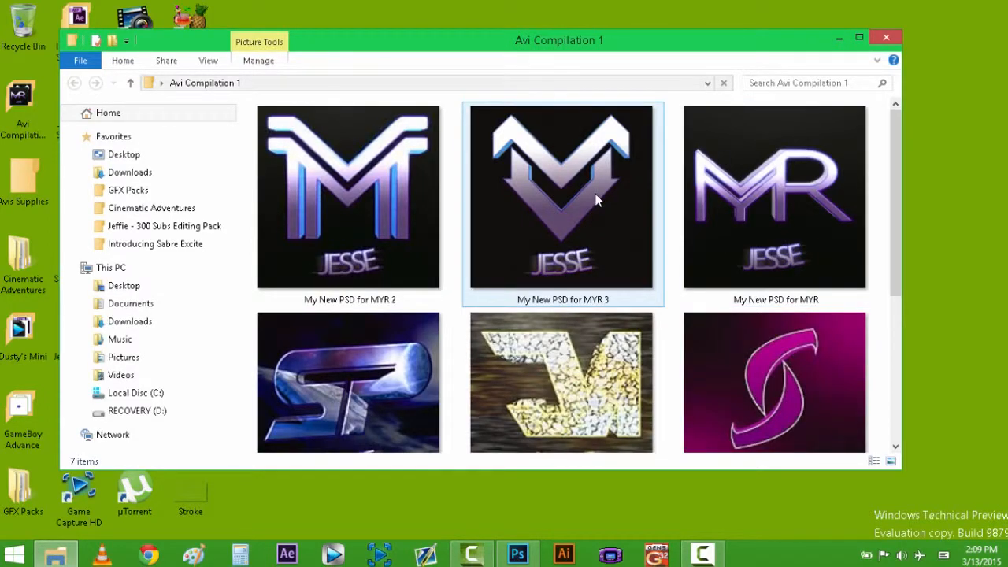
{"action": "left_click_drag", "start_coordinate": [596, 200], "coordinate": [445, 326]}
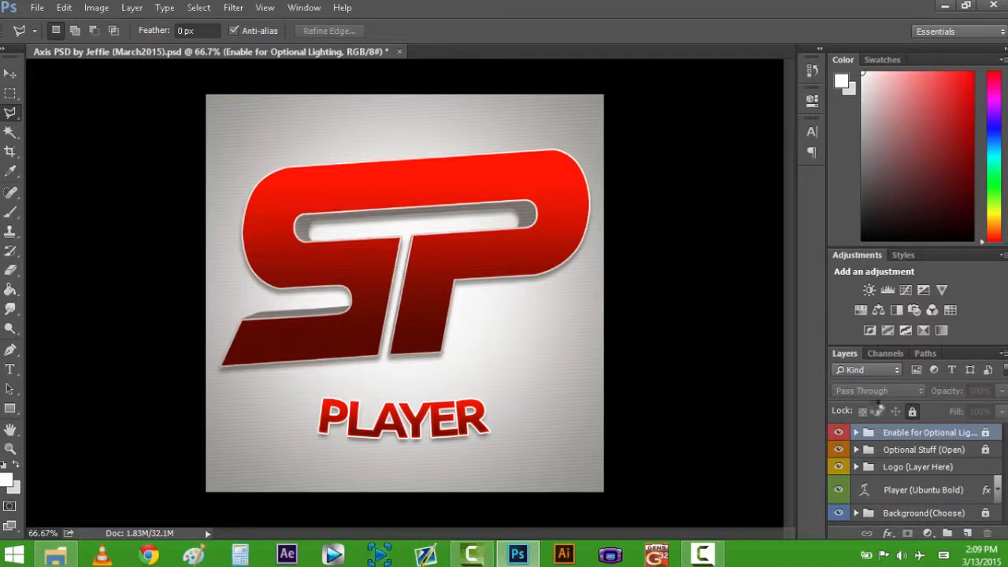
{"action": "left_click_drag", "start_coordinate": [877, 403], "coordinate": [99, 119]}
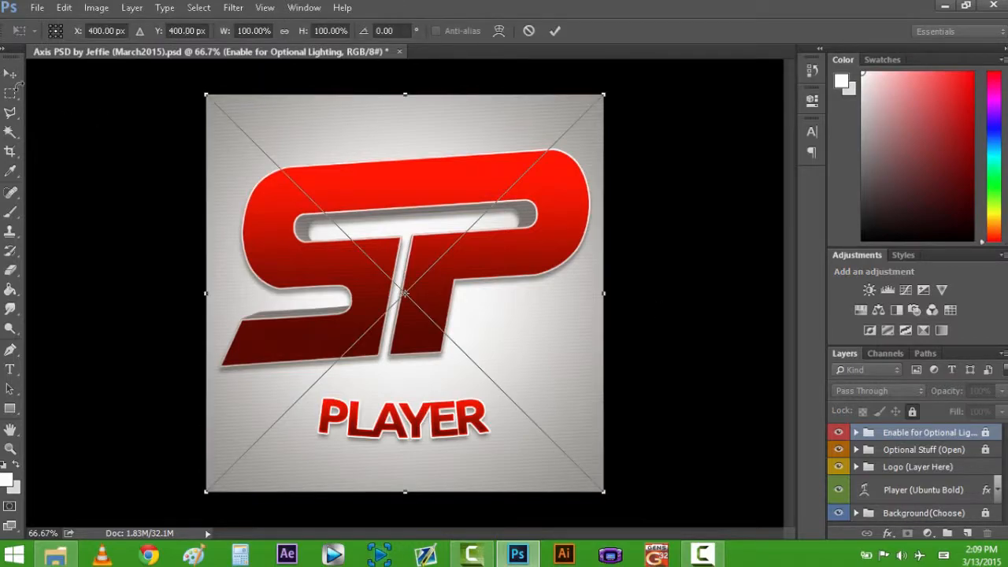
{"action": "left_click", "coordinate": [11, 77]}
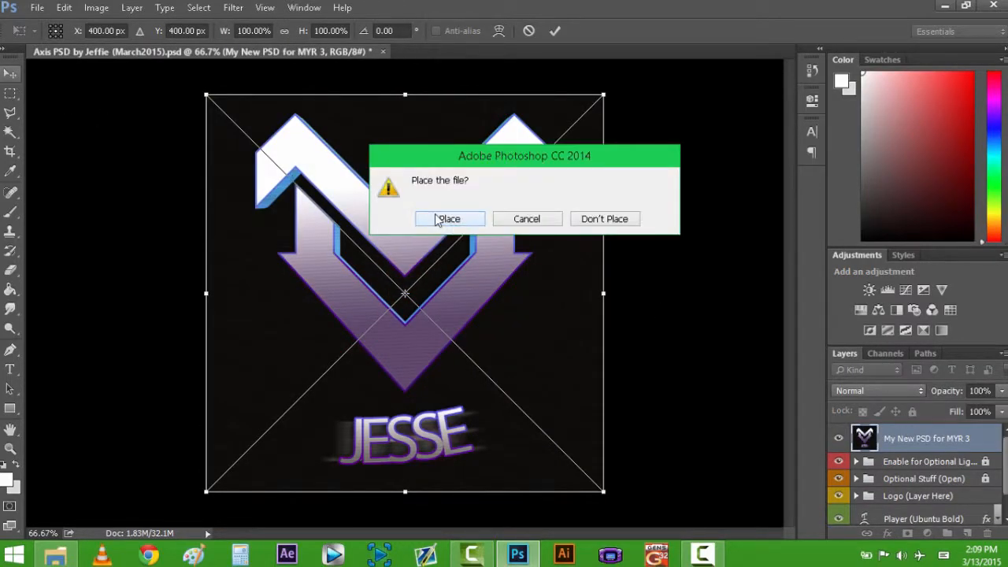
{"action": "left_click", "coordinate": [447, 219]}
Move the My New PSD for MYR 3 layer into the Logo group directly above SP 2D and clip it to that layer
{"action": "left_click_drag", "start_coordinate": [864, 438], "coordinate": [893, 511]}
{"action": "left_click", "coordinate": [870, 471]}
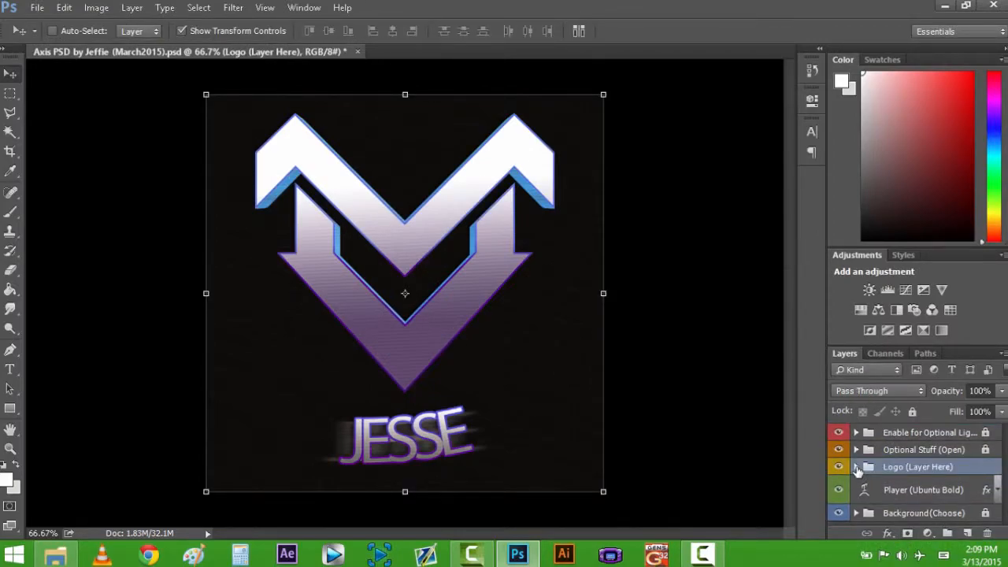
{"action": "left_click", "coordinate": [857, 469]}
{"action": "scroll", "coordinate": [896, 484], "scroll_direction": "down", "scroll_amount": 2}
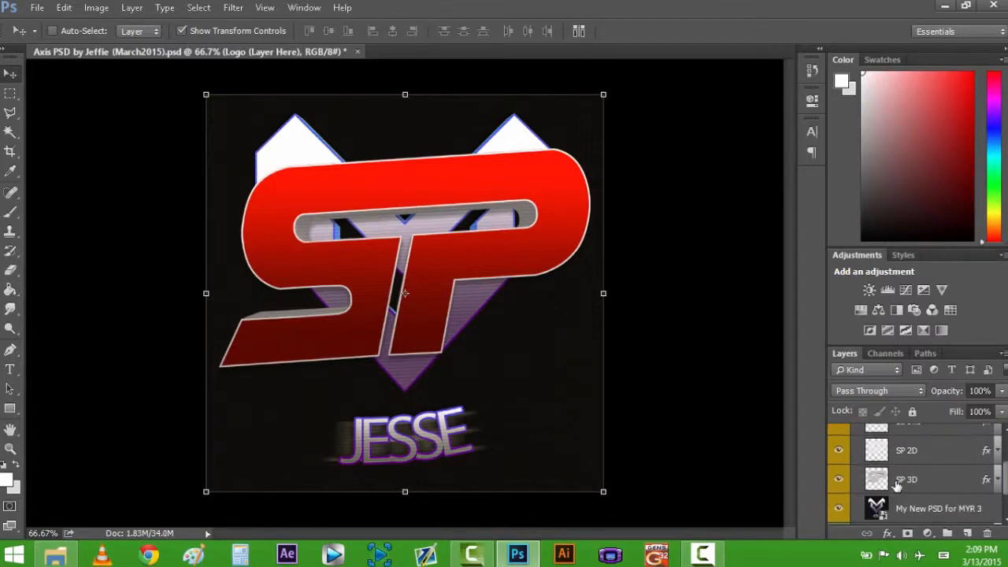
{"action": "left_click_drag", "start_coordinate": [903, 507], "coordinate": [914, 458]}
{"action": "right_click", "coordinate": [913, 455]}
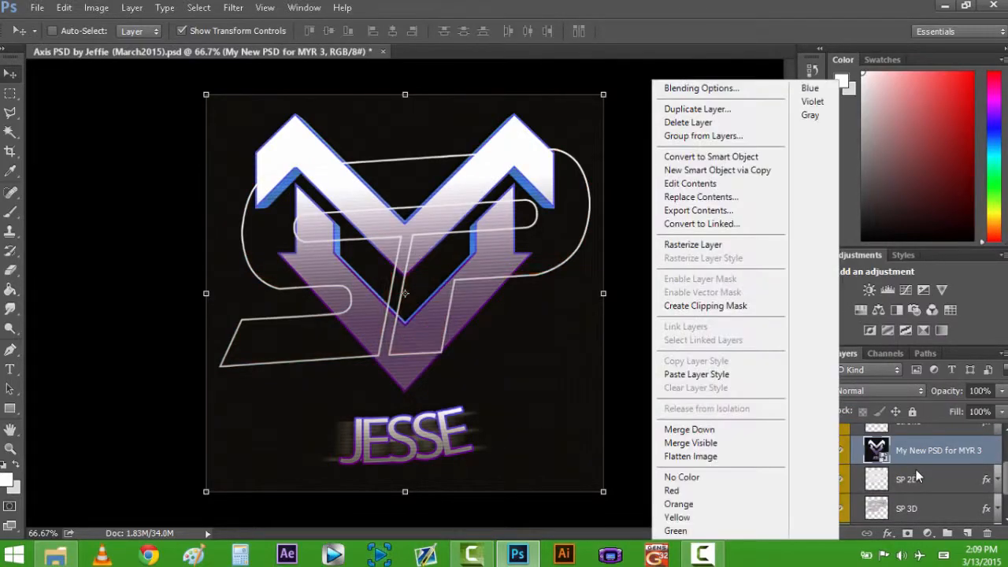
{"action": "left_click", "coordinate": [696, 311]}
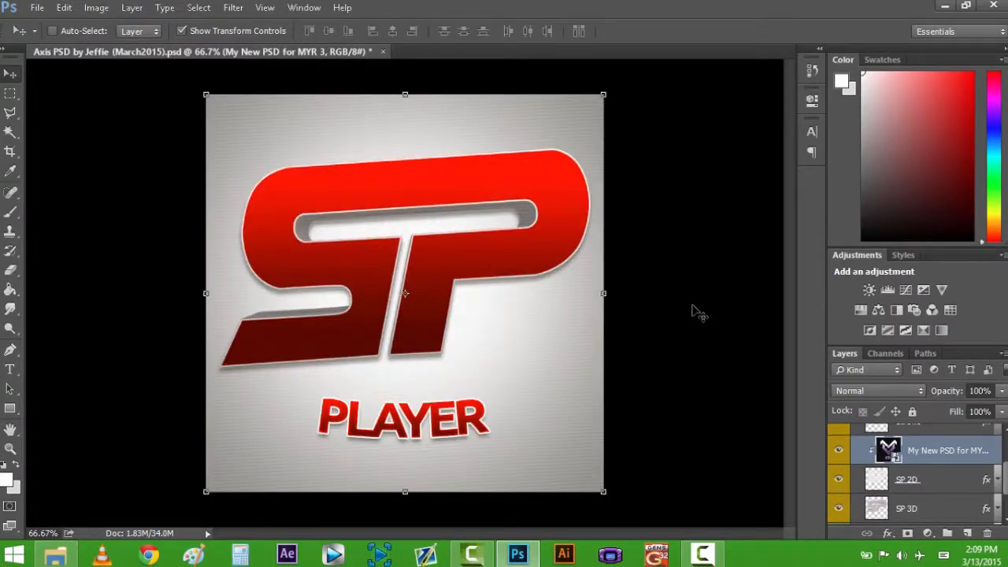
Expand the SP 2D layer's effects and hide its Gradient Overlay so the clipped image shows through
{"action": "right_click", "coordinate": [914, 456]}
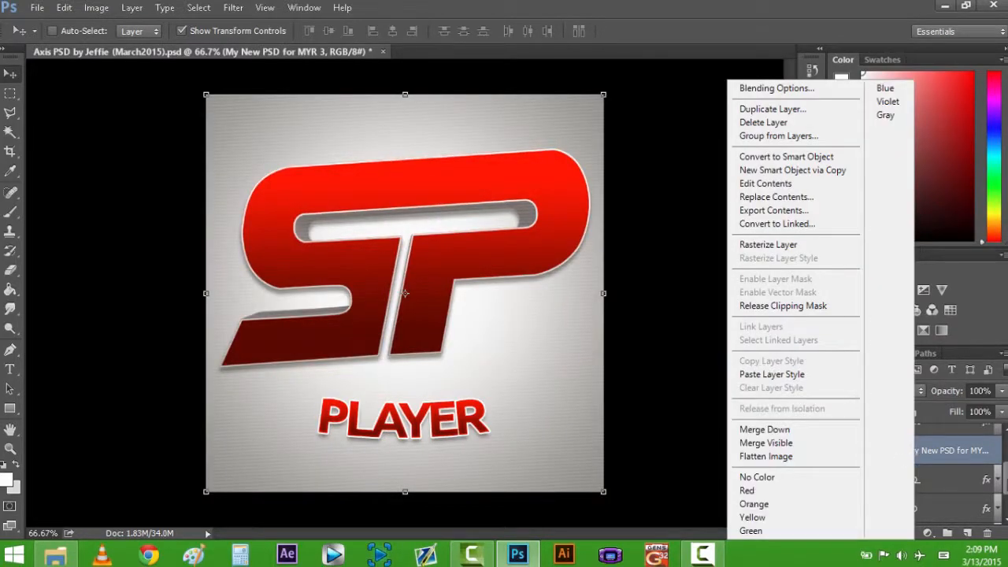
{"action": "left_click", "coordinate": [997, 481]}
{"action": "left_click", "coordinate": [997, 481]}
{"action": "scroll", "coordinate": [961, 484], "scroll_direction": "down", "scroll_amount": 1}
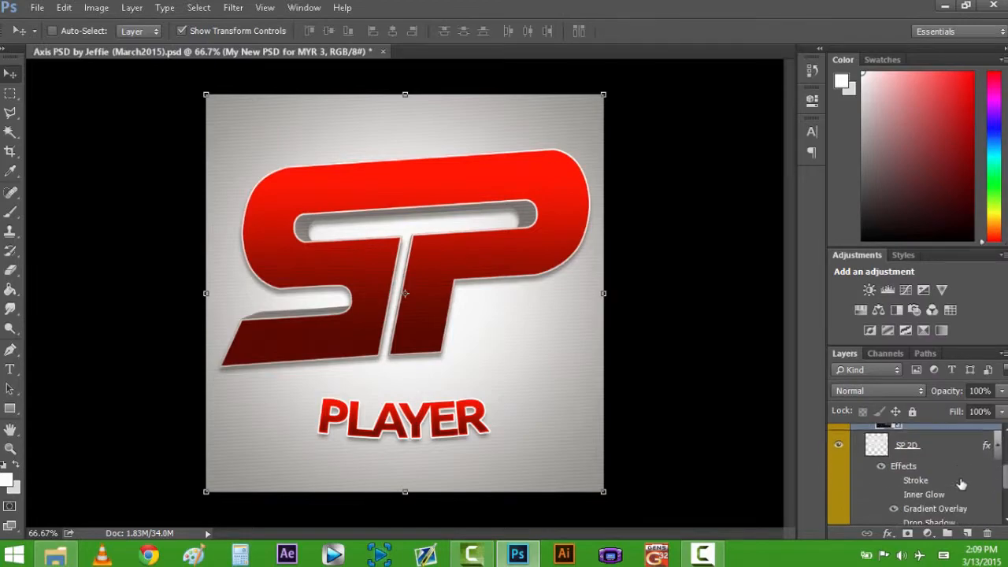
{"action": "left_click", "coordinate": [894, 510]}
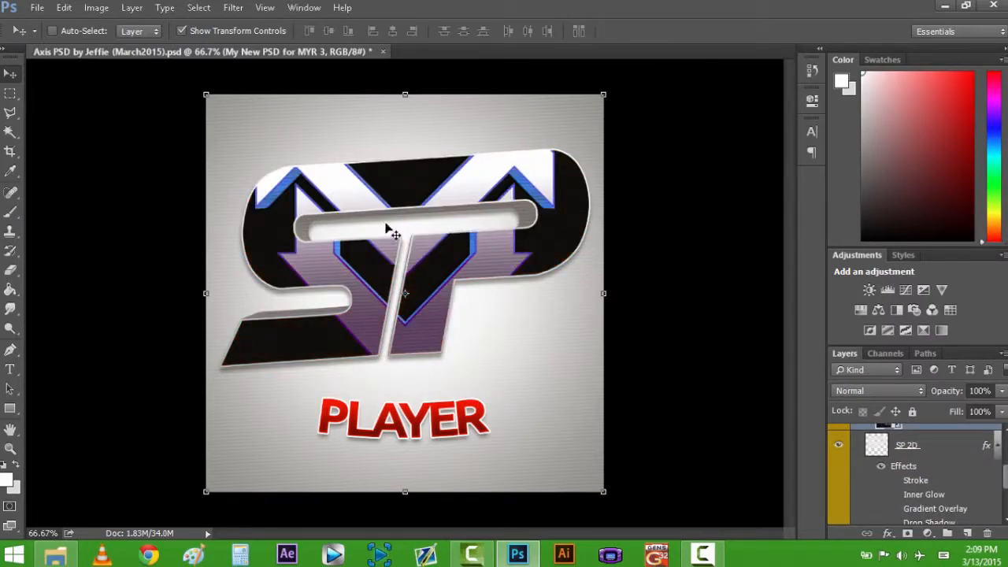
{"action": "scroll", "coordinate": [384, 228], "scroll_direction": "up", "scroll_amount": 2}
{"action": "scroll", "coordinate": [385, 228], "scroll_direction": "up", "scroll_amount": 1}
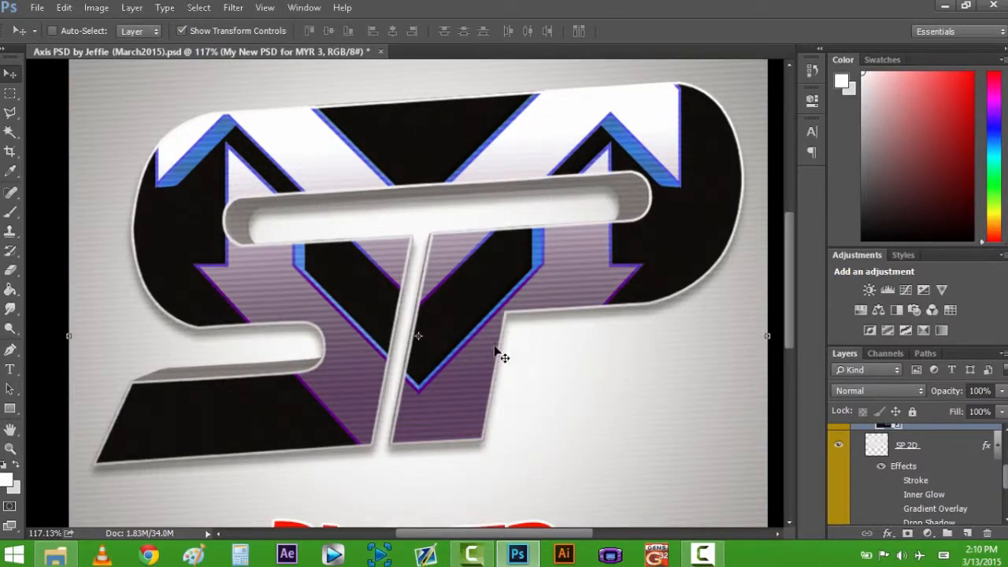
{"action": "key", "text": "ctrl+0"}
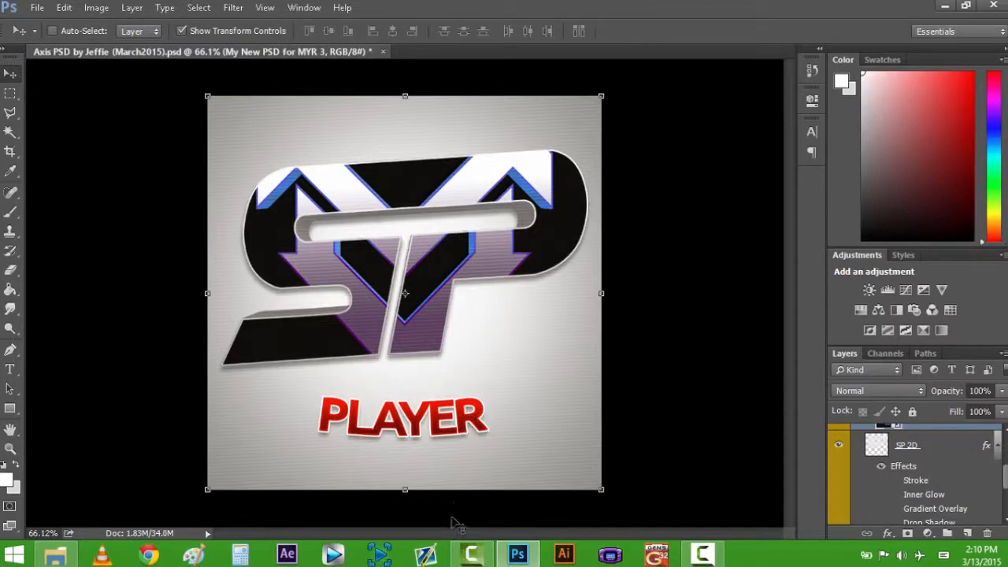
{"action": "mouse_move", "coordinate": [539, 557]}
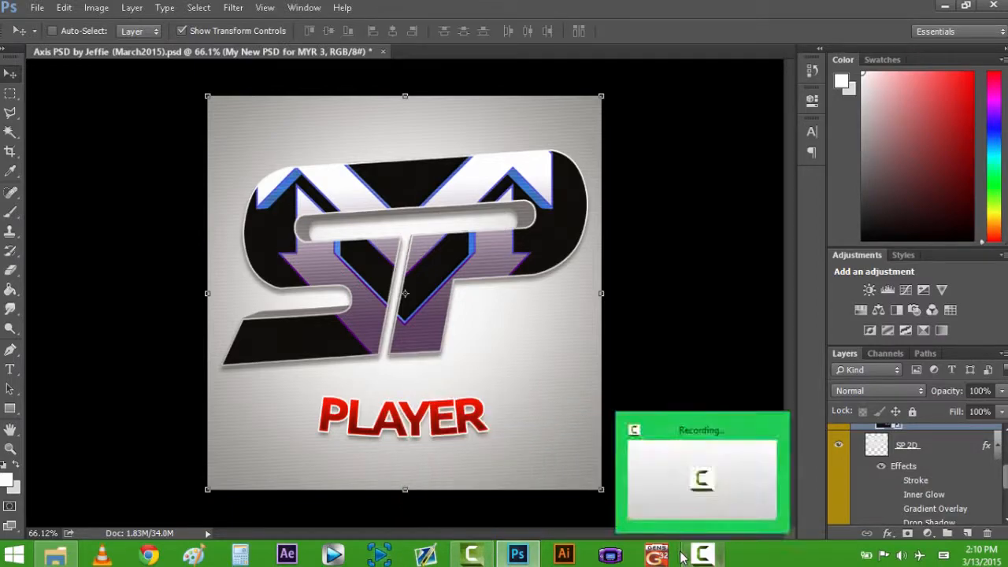
Delete the clipped My New PSD for MYR 3 layer and turn the SP 2D layer's Gradient Overlay back on
{"action": "scroll", "coordinate": [985, 469], "scroll_direction": "up", "scroll_amount": 1}
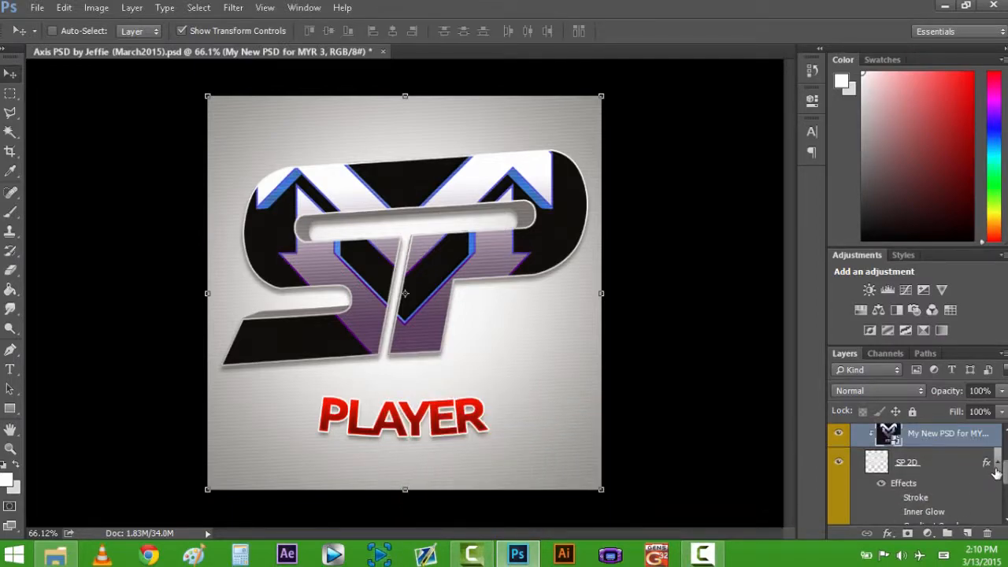
{"action": "left_click", "coordinate": [997, 465]}
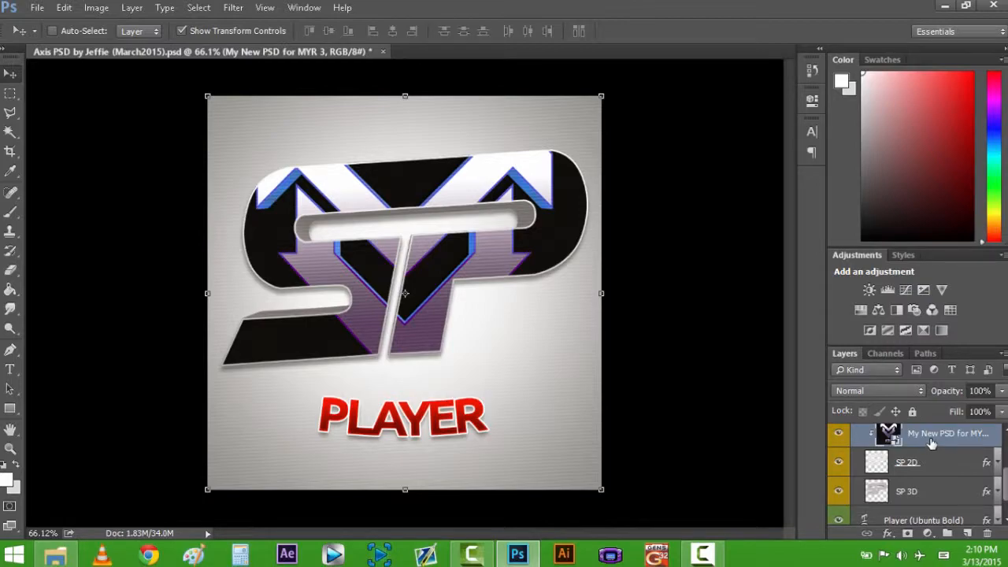
{"action": "key", "text": "Delete"}
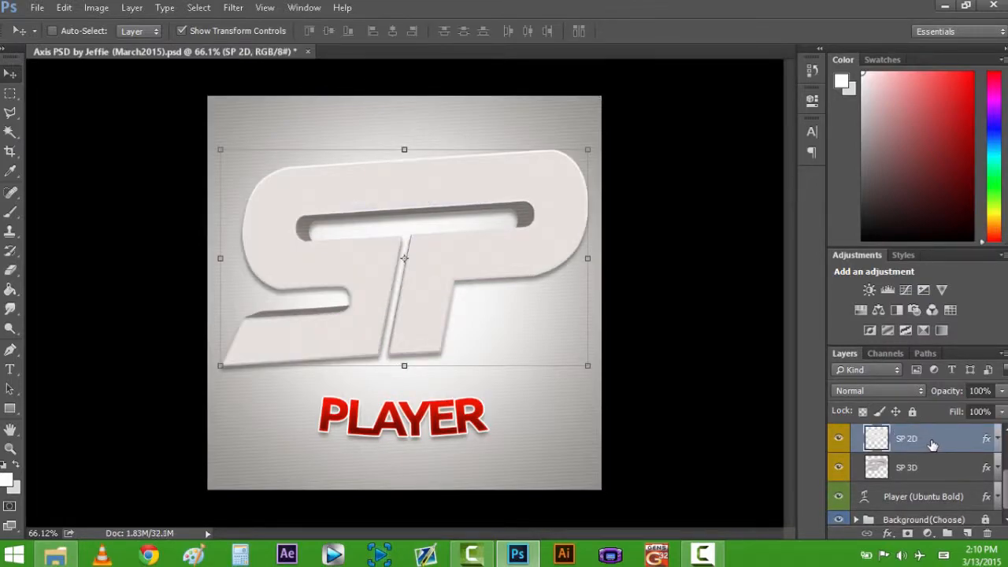
{"action": "left_click", "coordinate": [997, 438]}
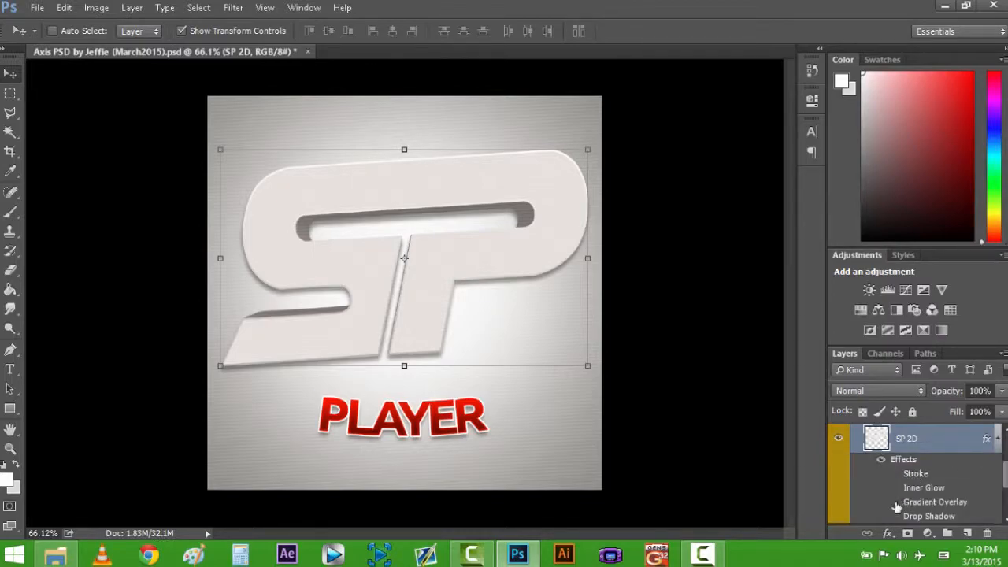
{"action": "left_click", "coordinate": [894, 502]}
{"action": "left_click", "coordinate": [998, 441]}
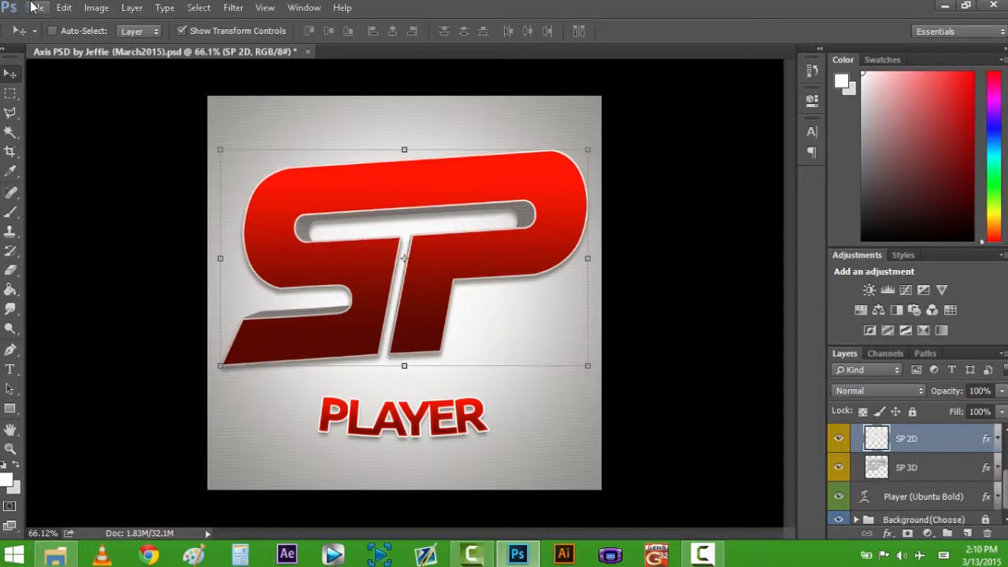
Save the document as a new Photoshop file in the PSDs folder, reusing the existing SP PSD file's name with 2 inserted after "SP PSD"
{"action": "left_click", "coordinate": [37, 8]}
{"action": "left_click", "coordinate": [81, 171]}
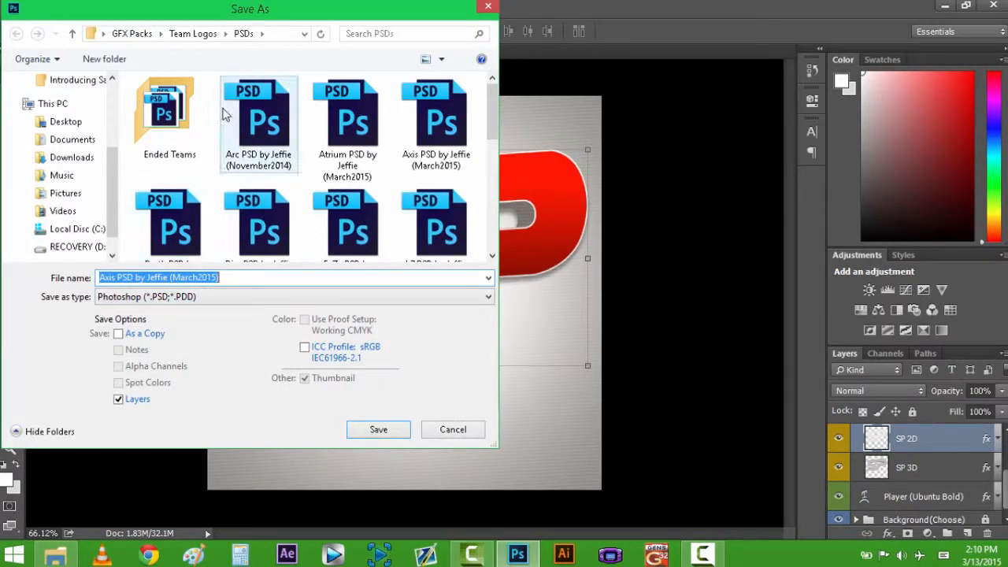
{"action": "left_click", "coordinate": [347, 224]}
{"action": "scroll", "coordinate": [344, 205], "scroll_direction": "down", "scroll_amount": 5}
{"action": "left_click", "coordinate": [350, 110]}
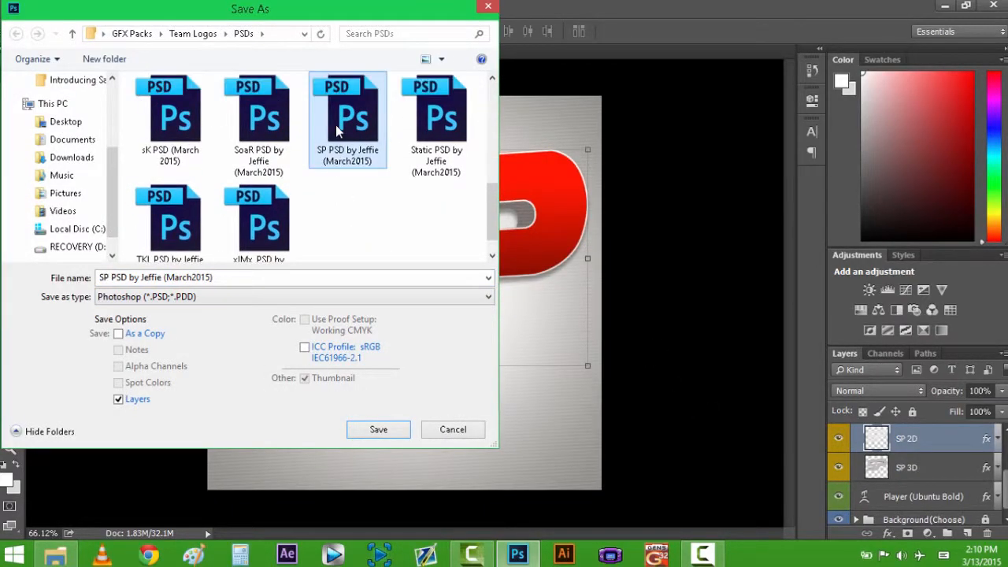
{"action": "left_click", "coordinate": [125, 278]}
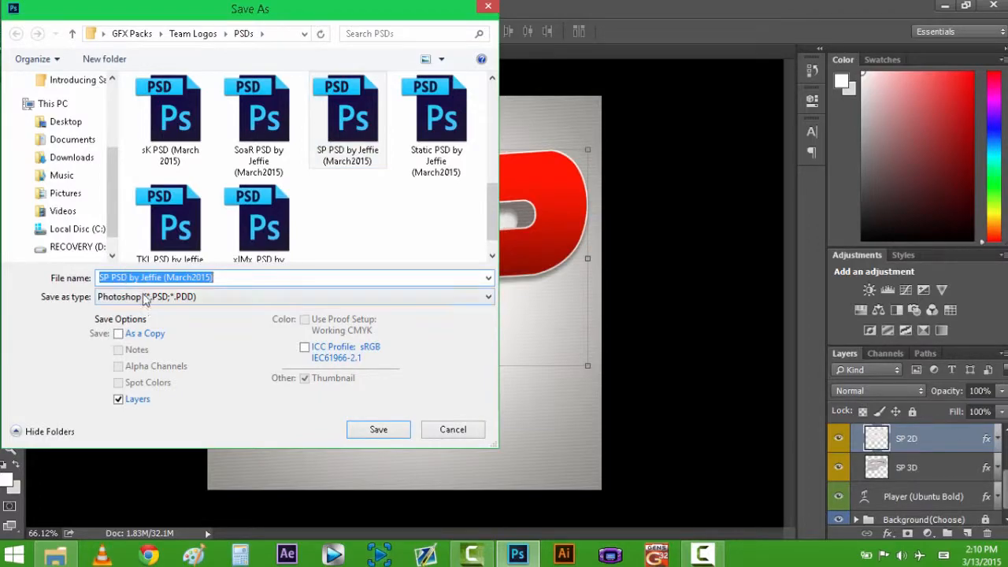
{"action": "left_click", "coordinate": [129, 278]}
{"action": "type", "text": "2"}
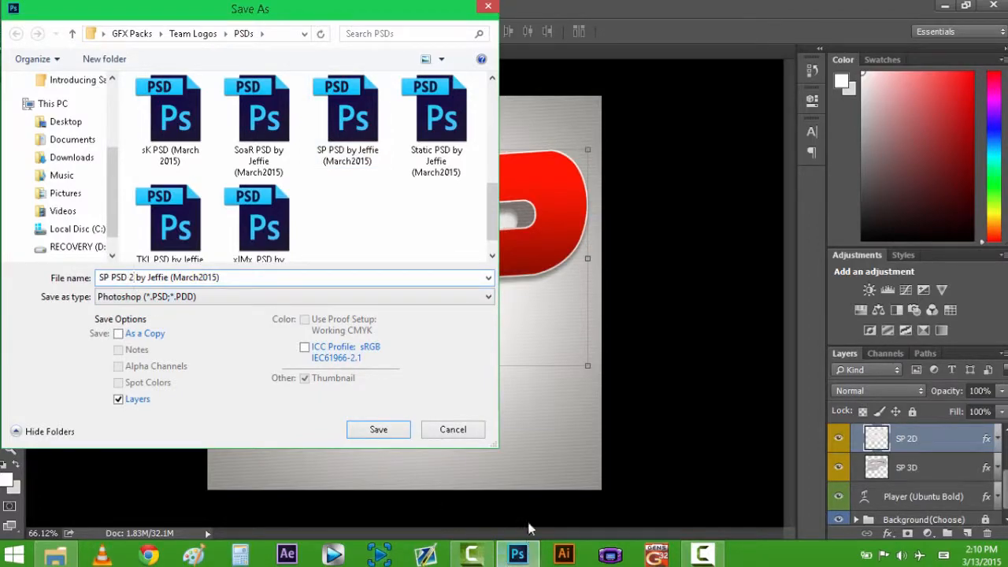
{"action": "left_click", "coordinate": [377, 432]}
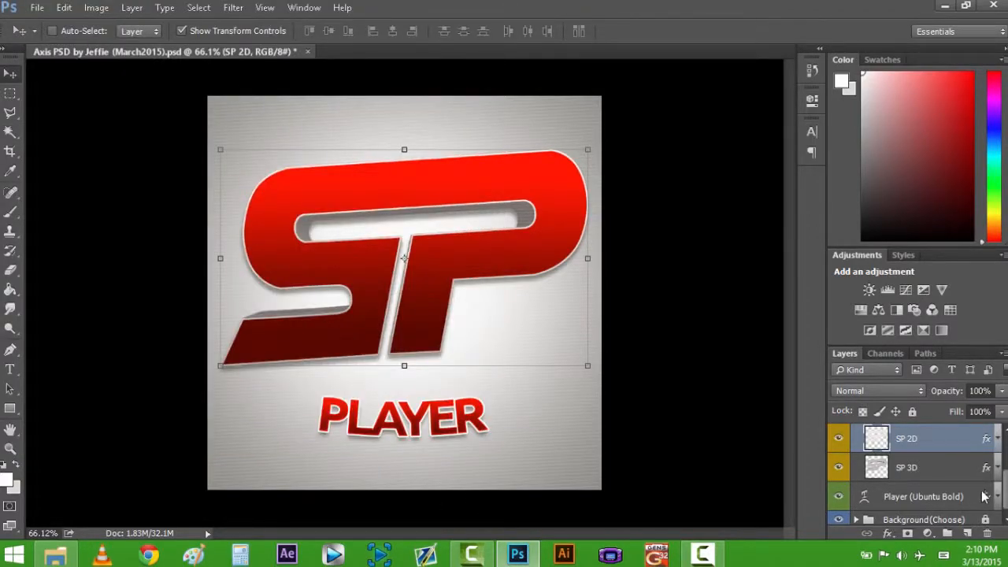
Collapse the Logo (Layer Here) group and show the dark Layer 1 in the Background(Choose) group
{"action": "scroll", "coordinate": [985, 494], "scroll_direction": "up", "scroll_amount": 3}
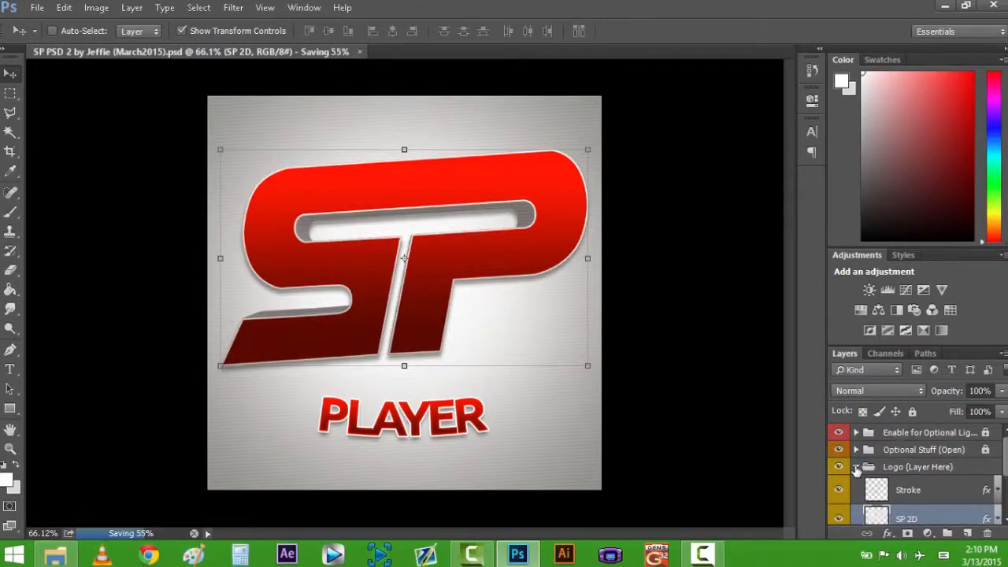
{"action": "left_click", "coordinate": [856, 467]}
{"action": "key", "text": "ctrl+minus"}
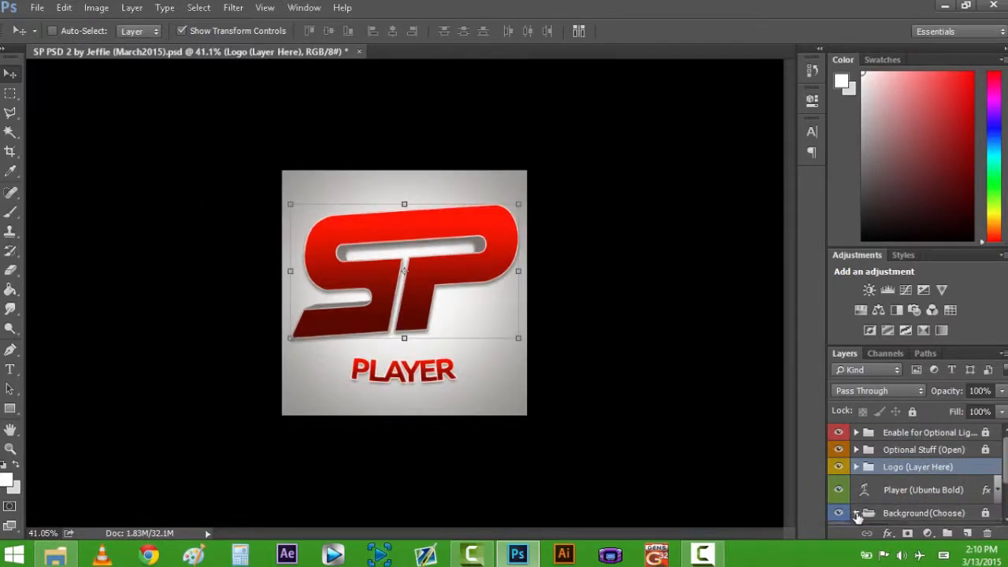
{"action": "left_click", "coordinate": [857, 512]}
{"action": "left_click", "coordinate": [839, 482]}
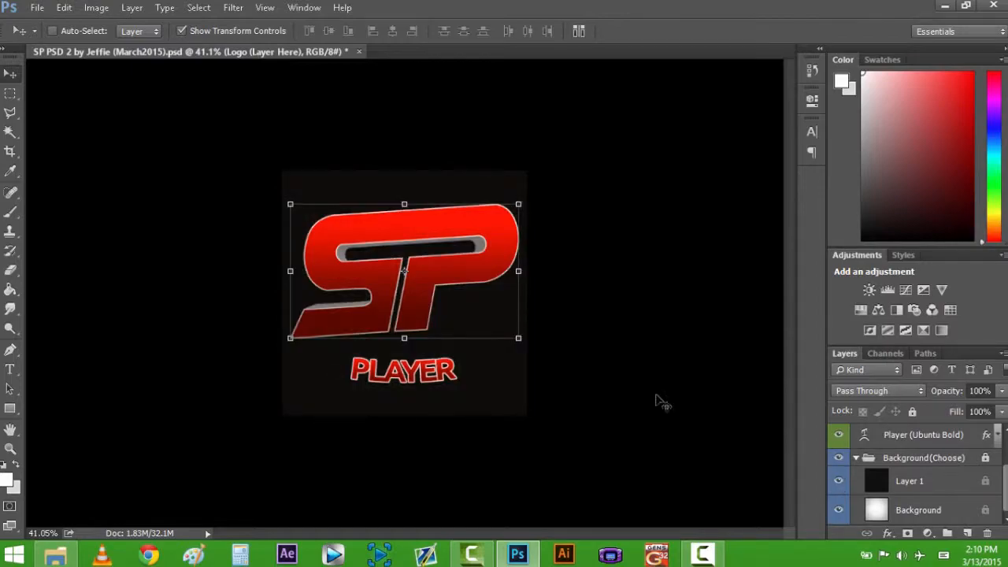
Activate the Polygonal Lasso tool to inspect the avatar on the dark background without transform controls
{"action": "left_click", "coordinate": [11, 95]}
{"action": "left_click", "coordinate": [8, 114]}
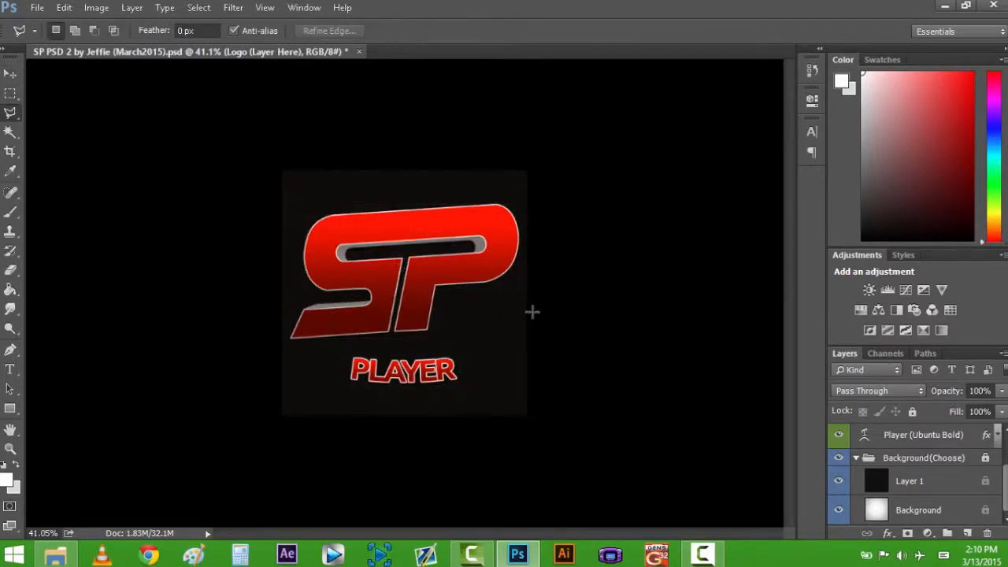
{"action": "scroll", "coordinate": [520, 310], "scroll_direction": "up", "scroll_amount": 3}
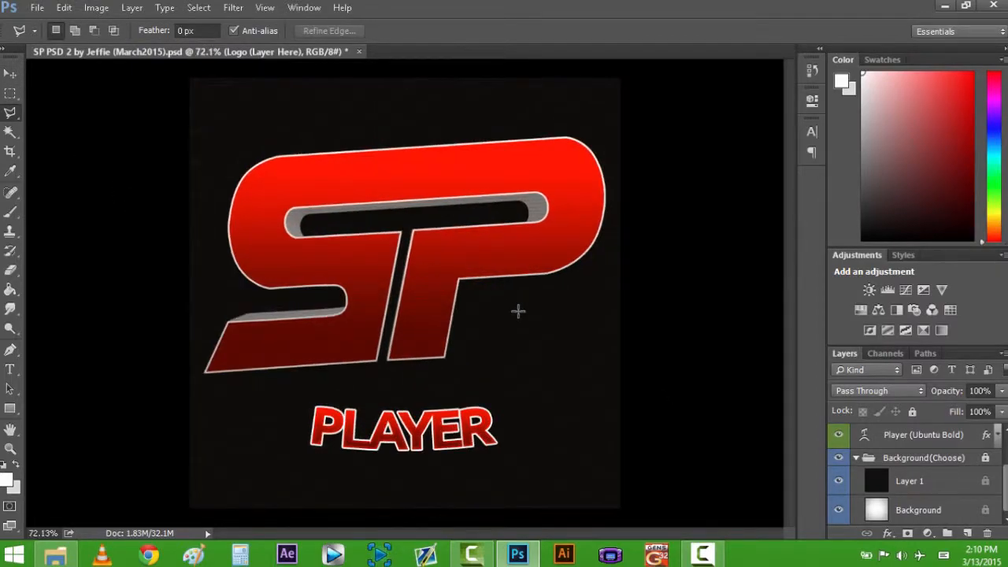